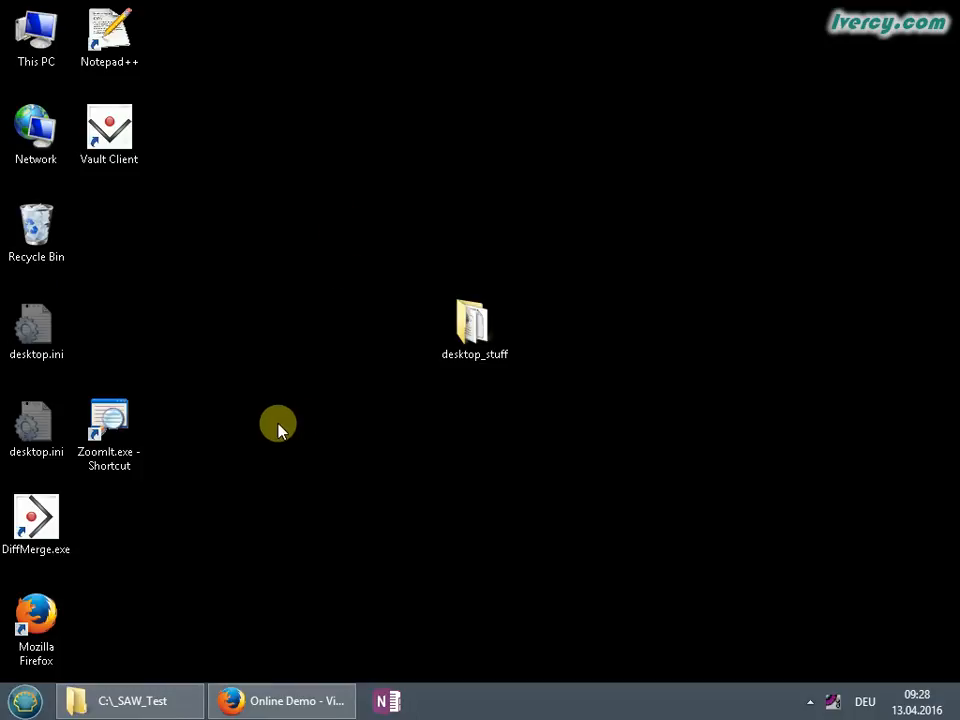
From Firefox's recent downloads, open the folder holding Dynamsoft-SourceAnywhere-6.2-Client.exe
{"action": "left_click", "coordinate": [278, 703]}
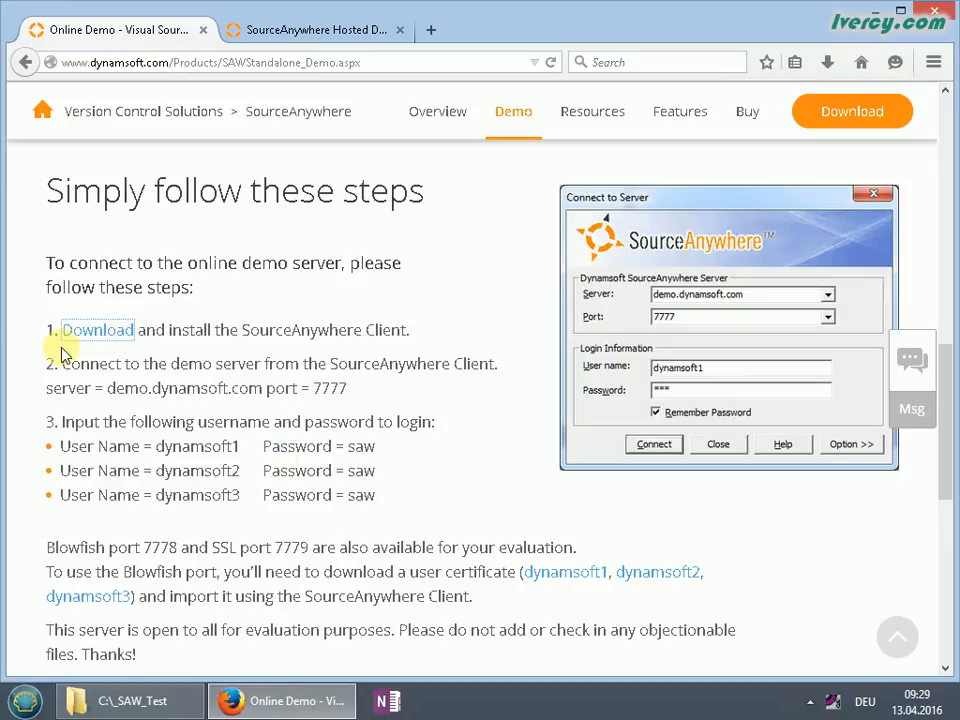
{"action": "left_click_drag", "start_coordinate": [245, 332], "coordinate": [407, 334]}
{"action": "left_click", "coordinate": [433, 388]}
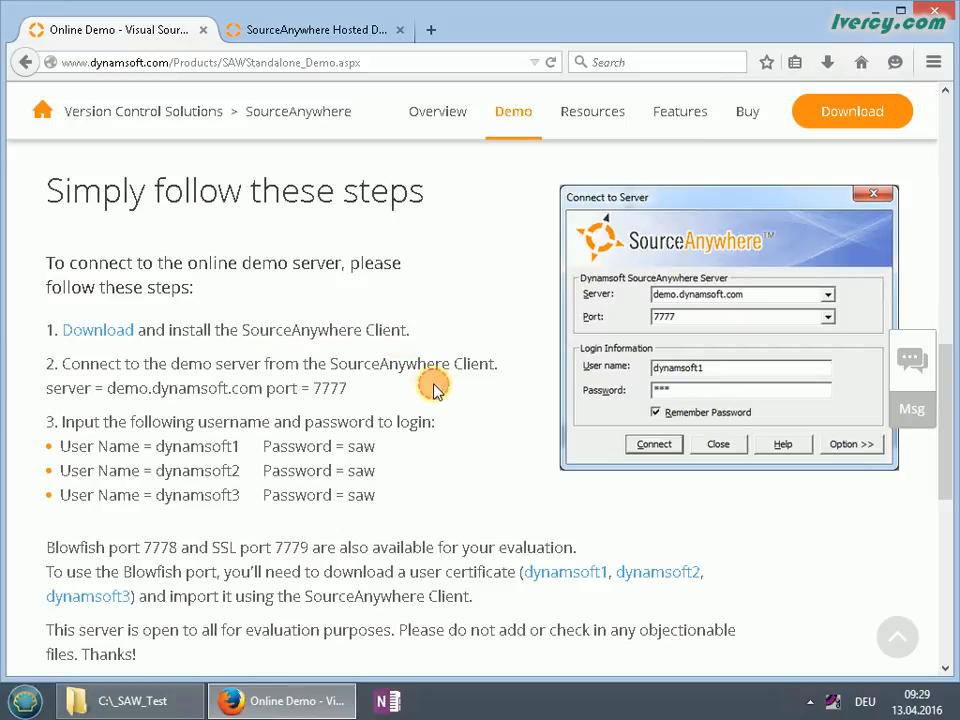
{"action": "left_click", "coordinate": [828, 64]}
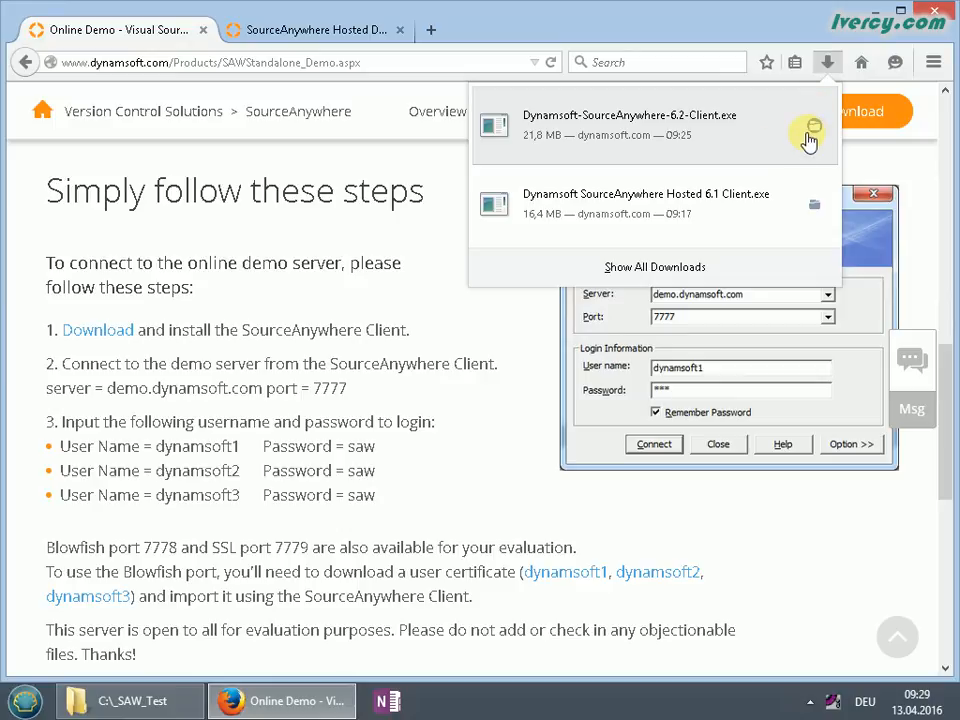
{"action": "left_click", "coordinate": [812, 124]}
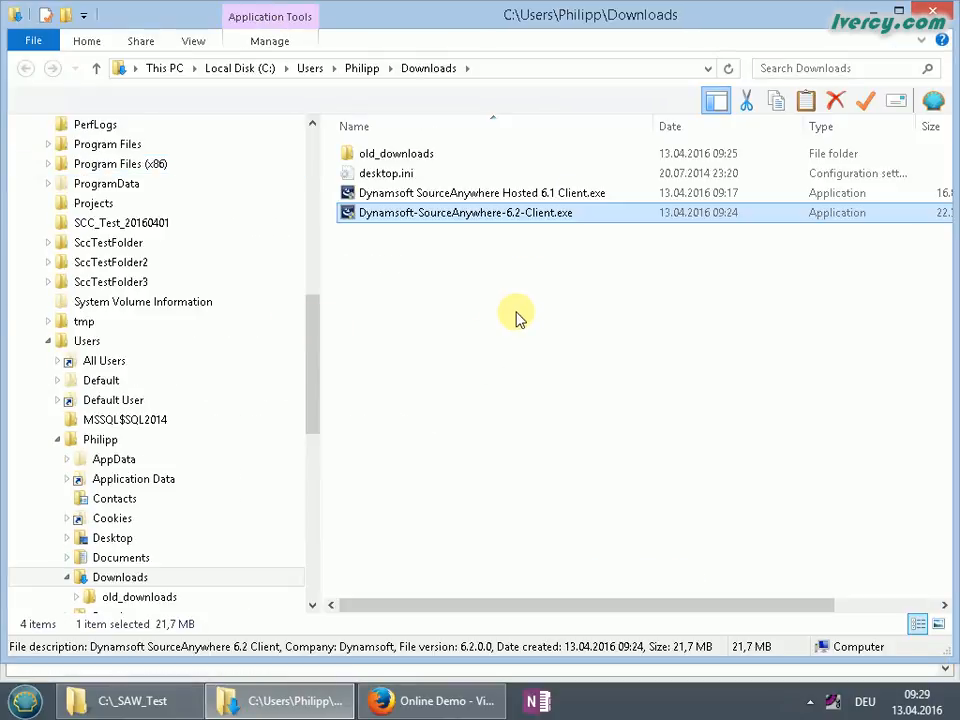
Run Dynamsoft-SourceAnywhere-6.2-Client.exe from the Downloads folder
{"action": "left_click", "coordinate": [487, 258]}
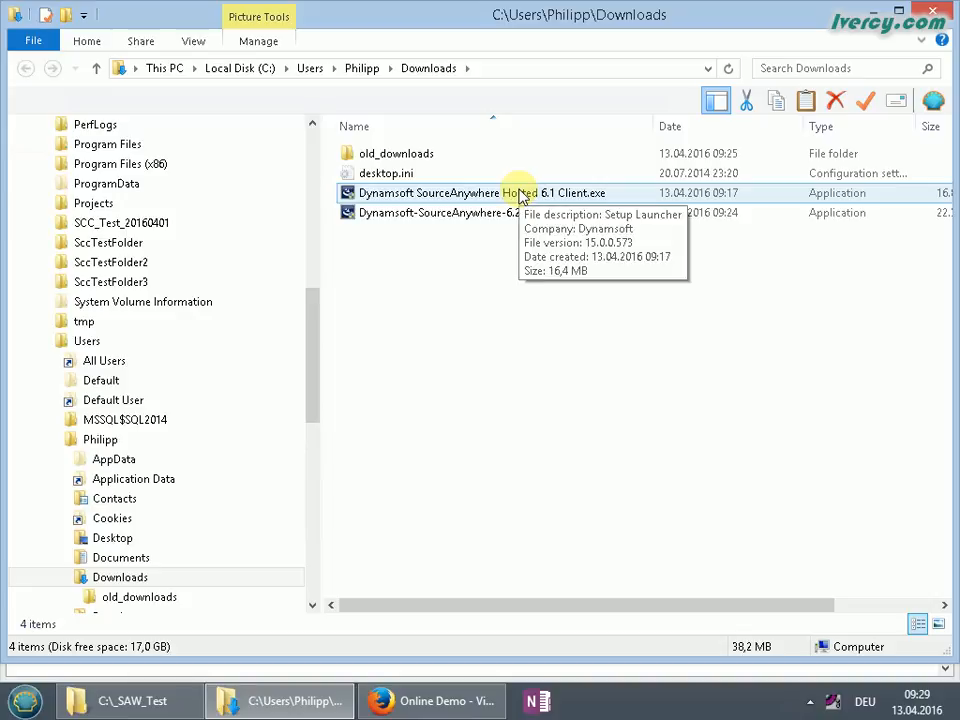
{"action": "left_click", "coordinate": [490, 213]}
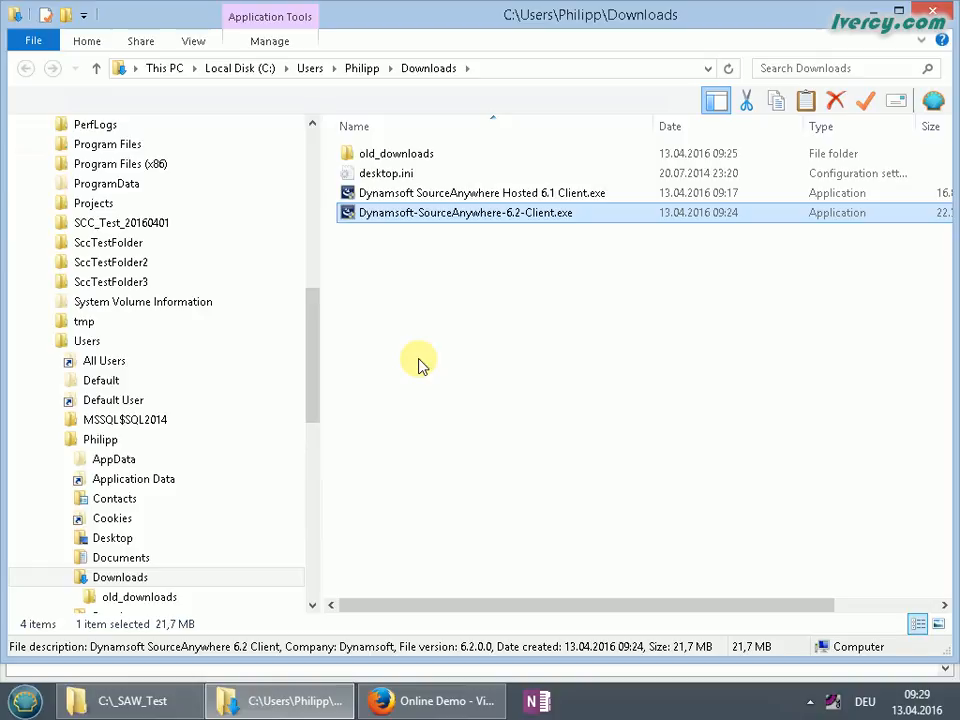
{"action": "double_click", "coordinate": [494, 214]}
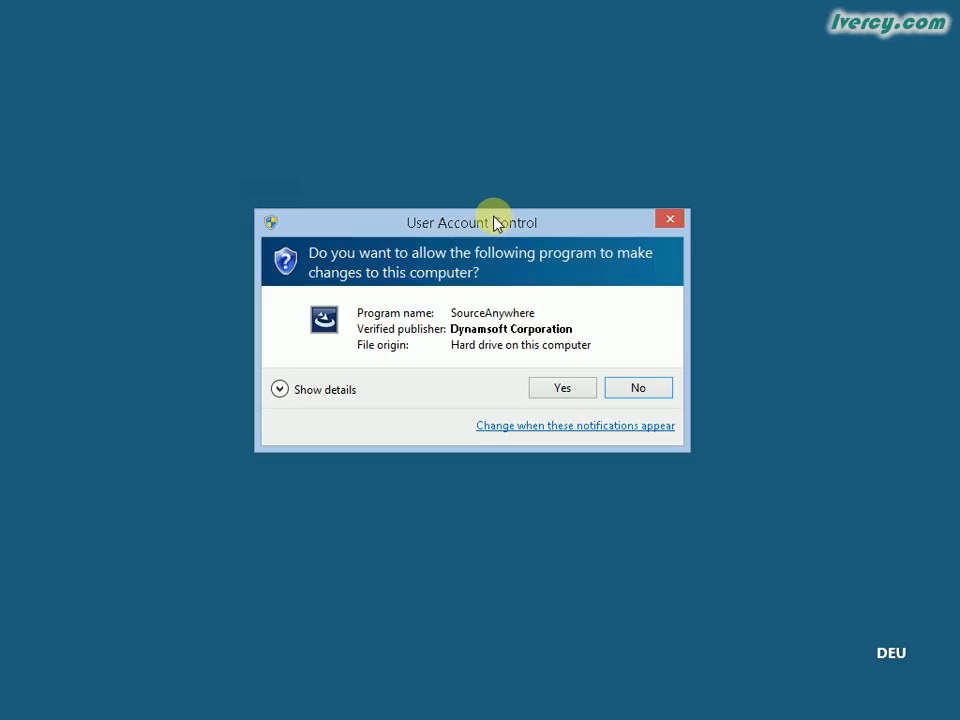
Allow the installer, accept the licence agreement, and choose to install only for the current user
{"action": "left_click", "coordinate": [561, 390]}
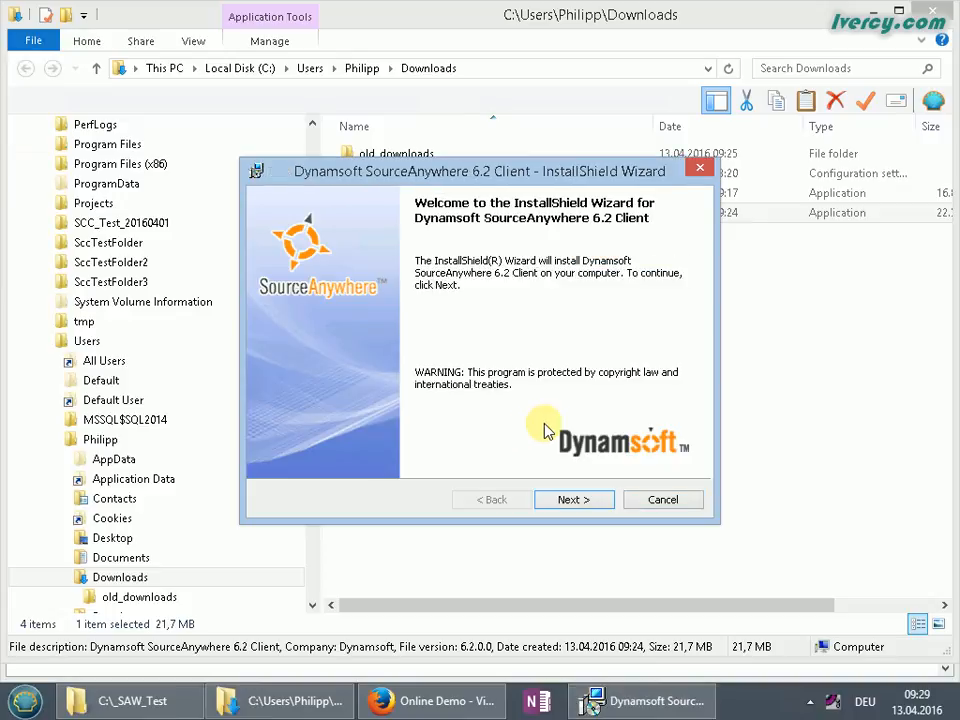
{"action": "left_click", "coordinate": [579, 500]}
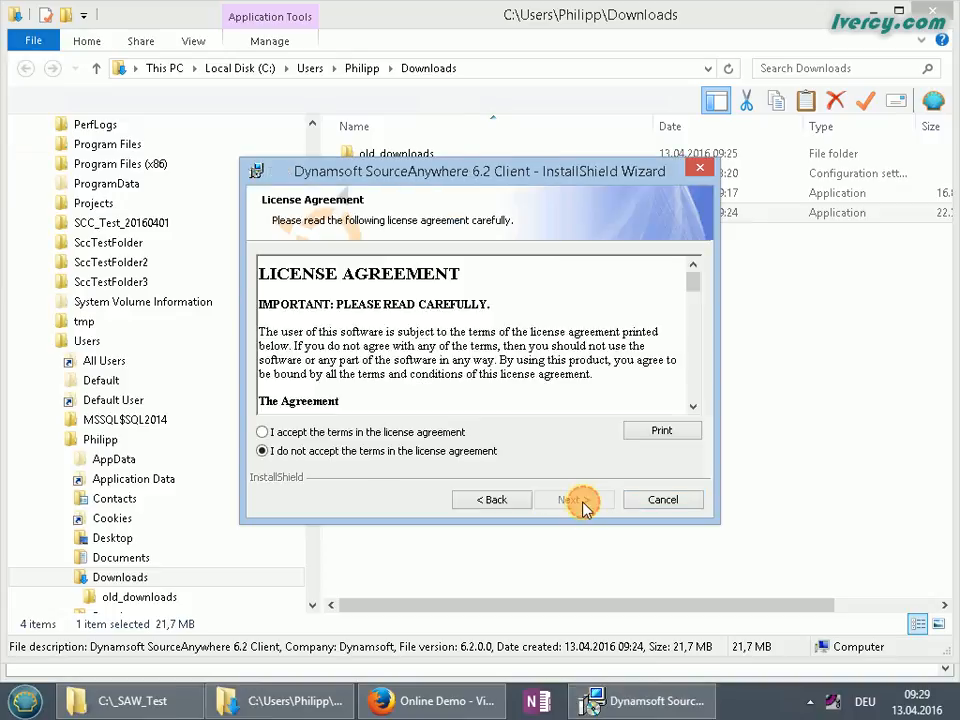
{"action": "left_click", "coordinate": [405, 432]}
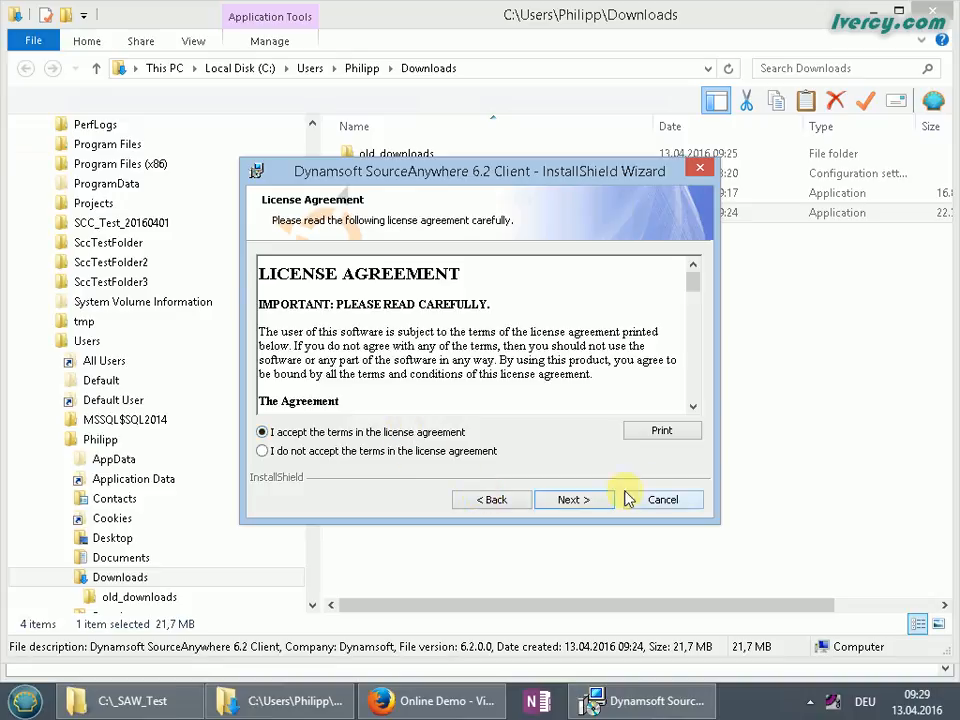
{"action": "left_click", "coordinate": [573, 500]}
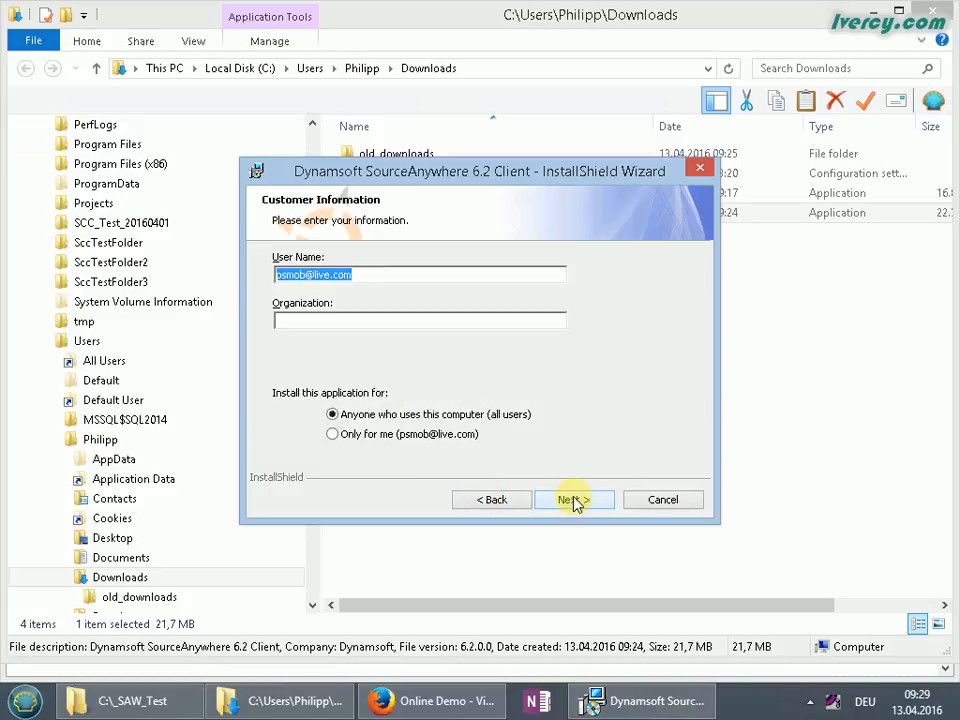
{"action": "left_click", "coordinate": [354, 439]}
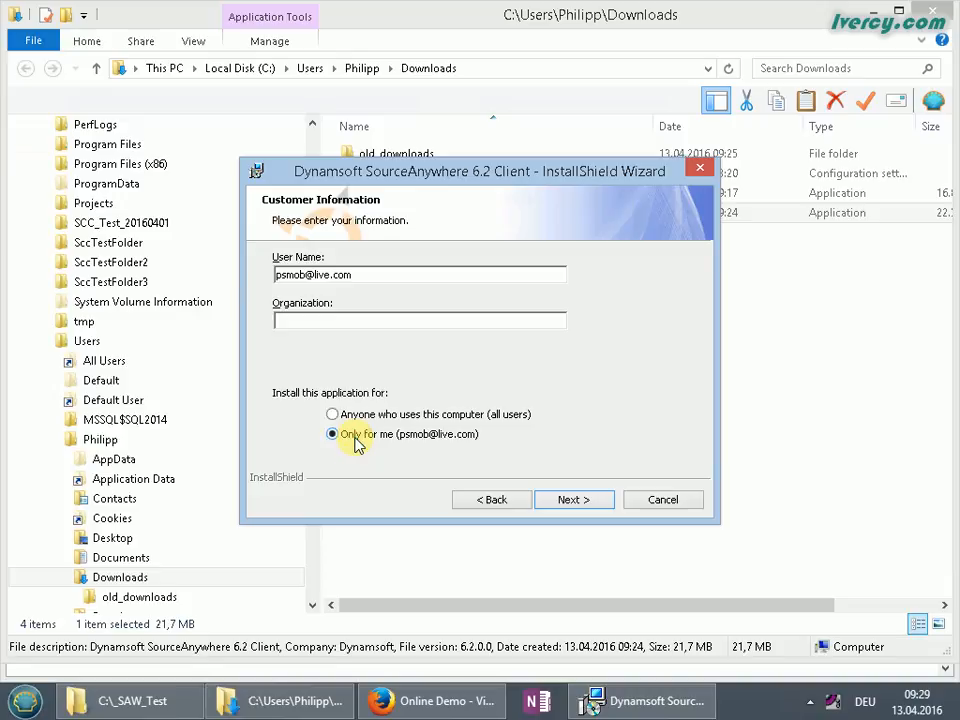
{"action": "left_click", "coordinate": [575, 505]}
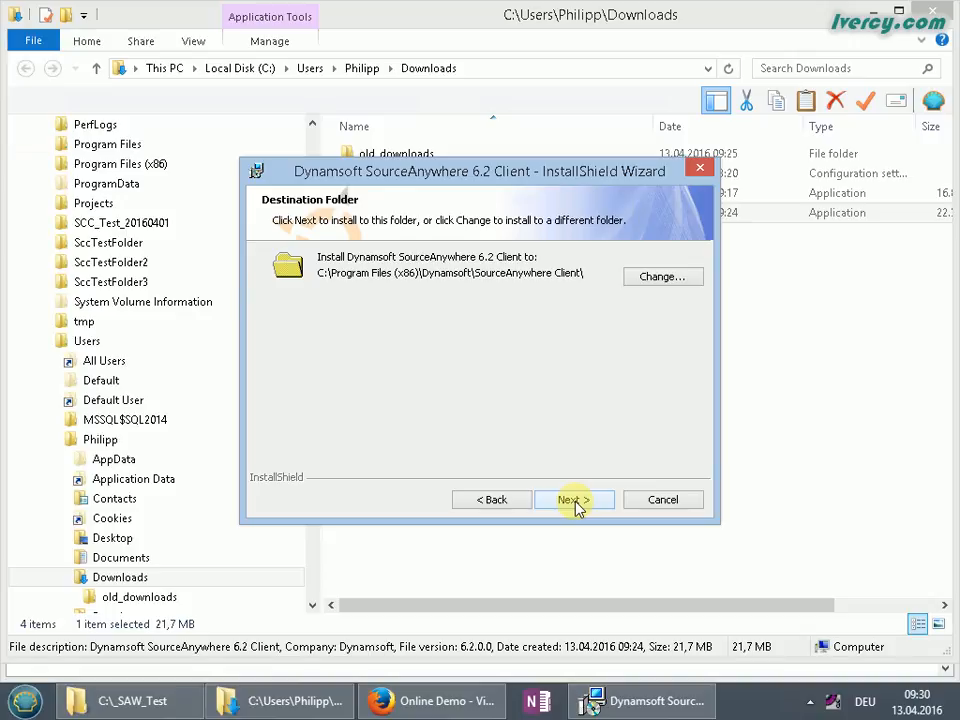
Install into the default folder, make SourceAnywhere 6.2 the default source control provider, and finish
{"action": "left_click", "coordinate": [573, 500]}
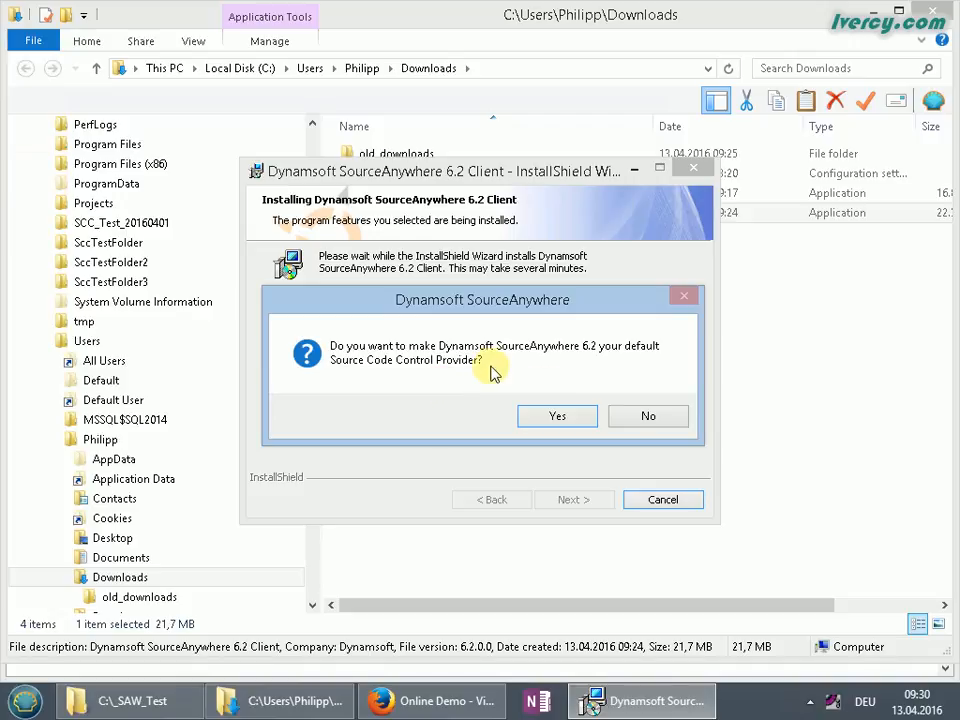
{"action": "left_click", "coordinate": [537, 420]}
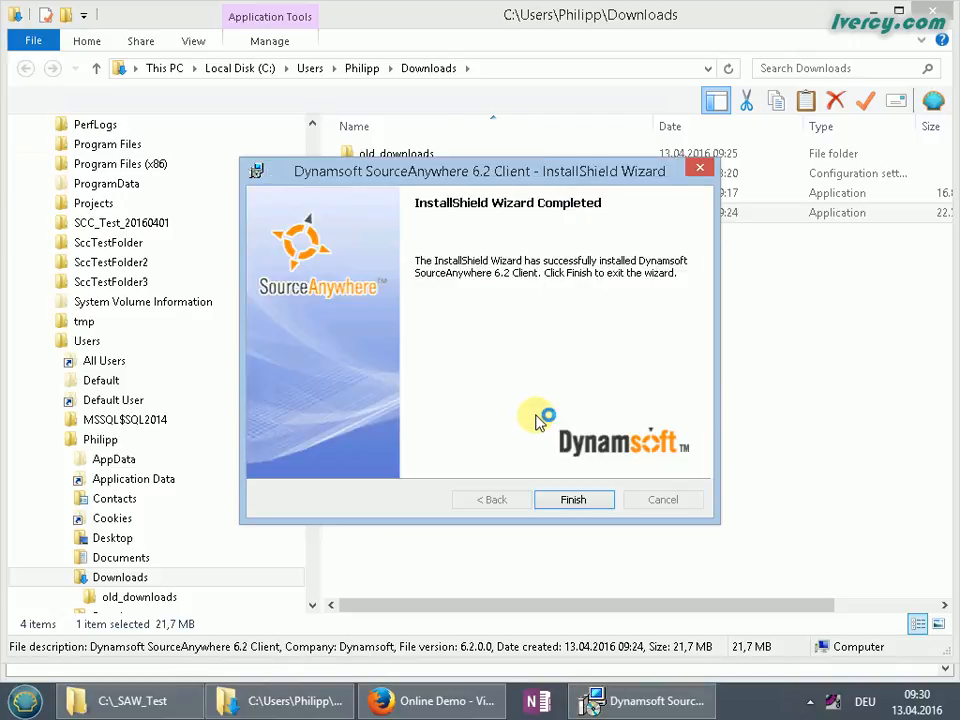
{"action": "left_click", "coordinate": [596, 500]}
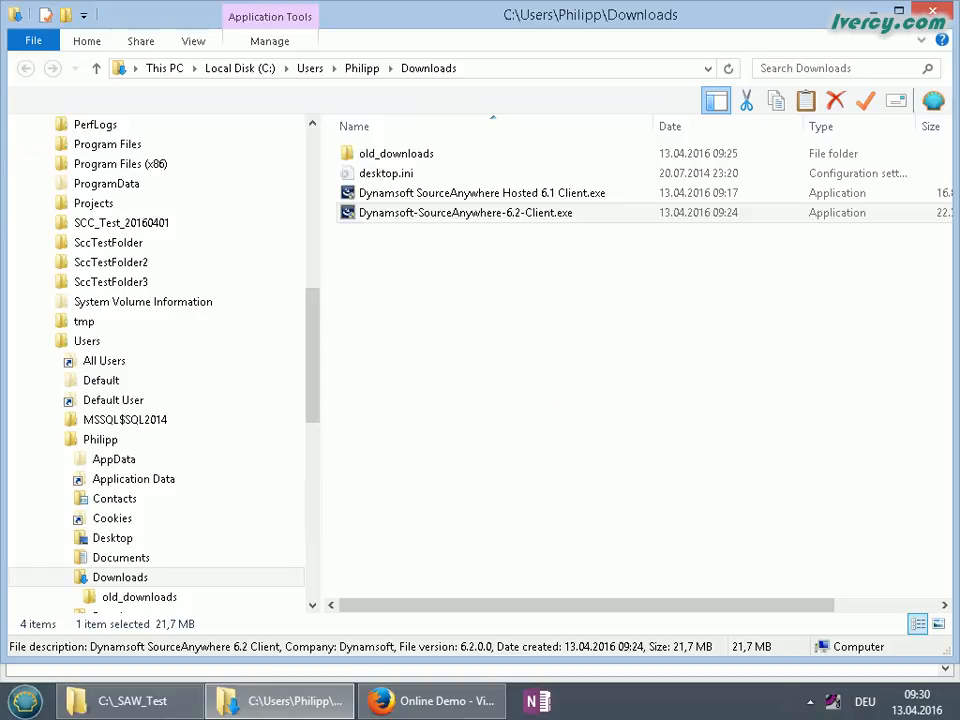
Close the Downloads window, minimize Firefox, and bring up C:\_SAW_Test with CustomerService.accdb
{"action": "left_click", "coordinate": [933, 11]}
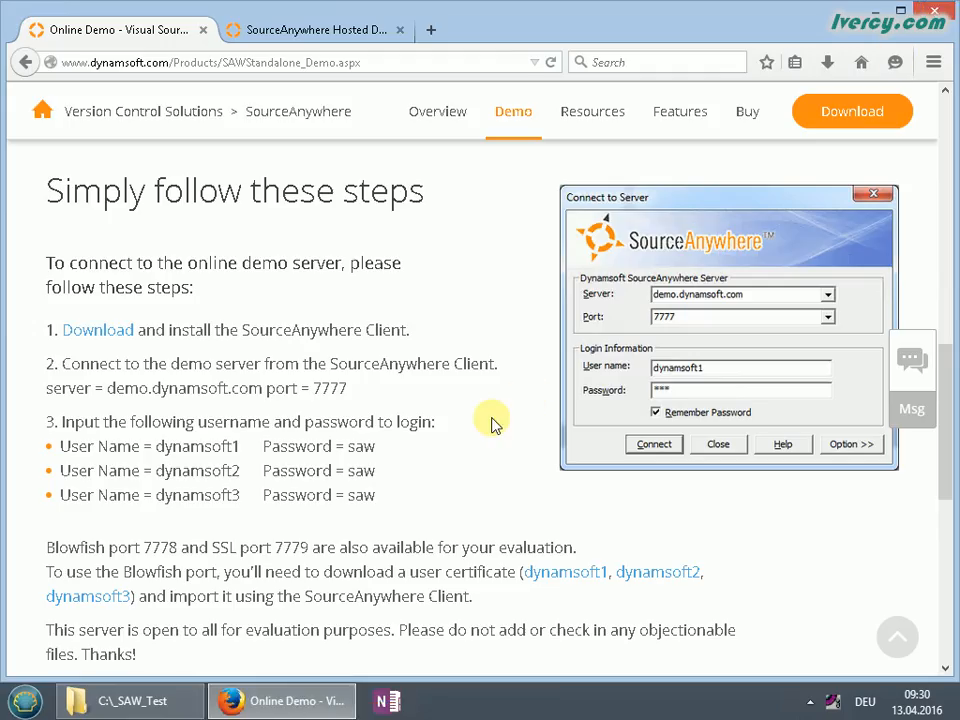
{"action": "left_click", "coordinate": [877, 10]}
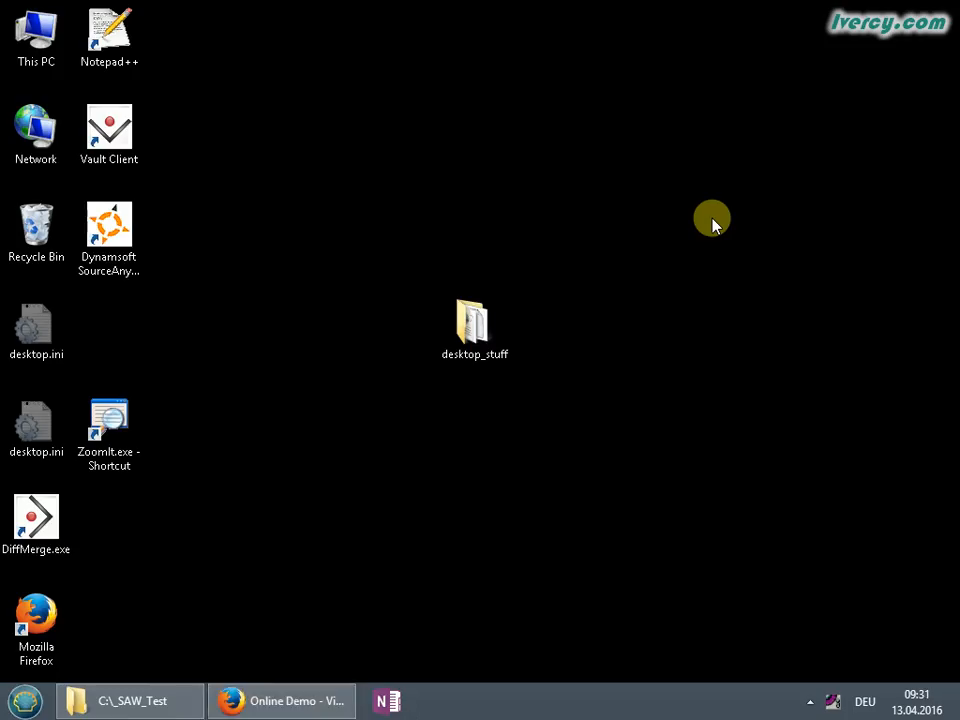
{"action": "left_click", "coordinate": [164, 702]}
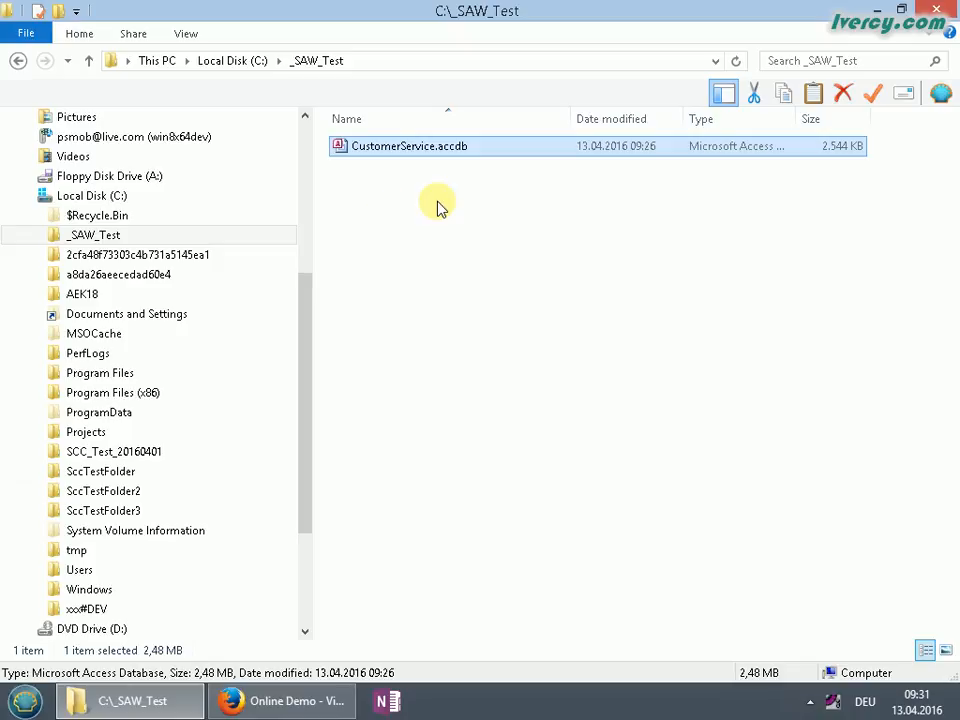
{"action": "right_click", "coordinate": [414, 146]}
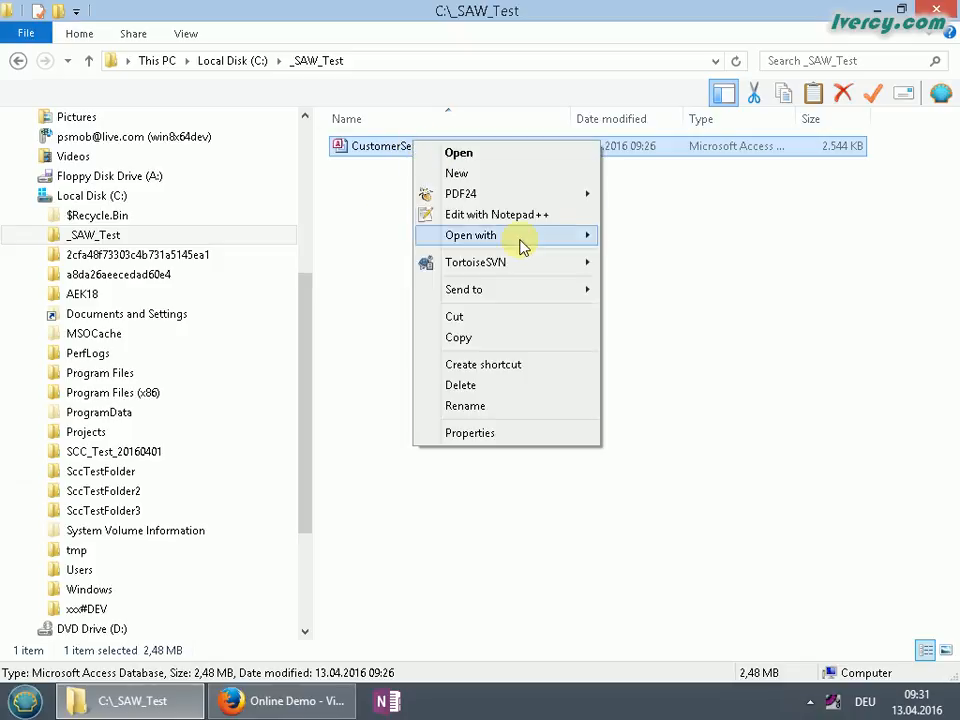
Open CustomerService.accdb with Microsoft Access, close the Case List form, and show the Ivercy commands
{"action": "mouse_move", "coordinate": [523, 242]}
{"action": "left_click", "coordinate": [687, 236]}
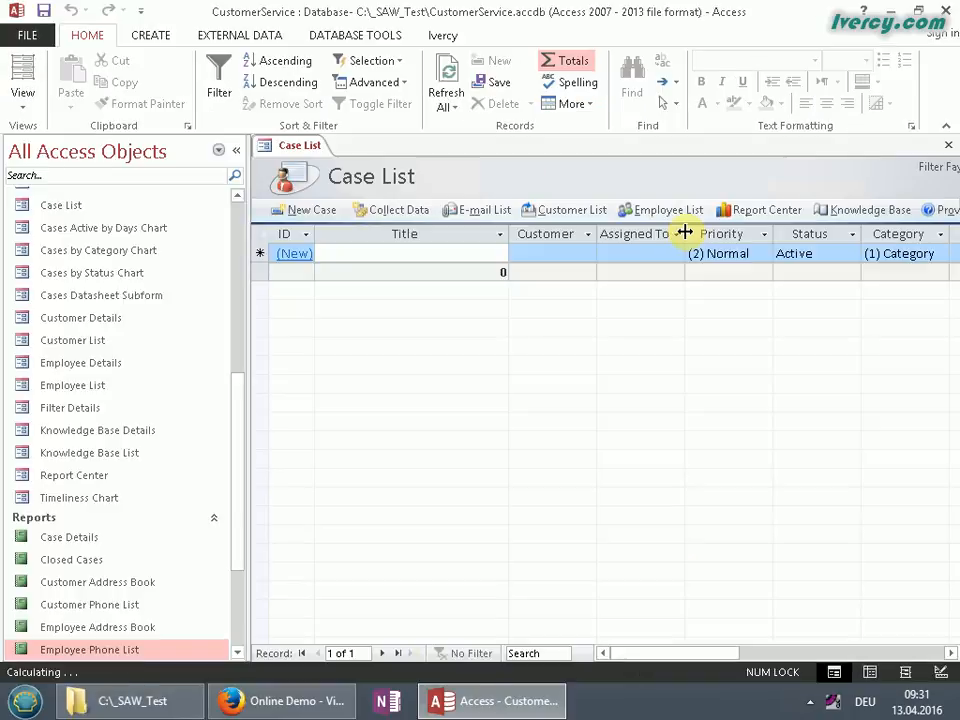
{"action": "left_click", "coordinate": [949, 146]}
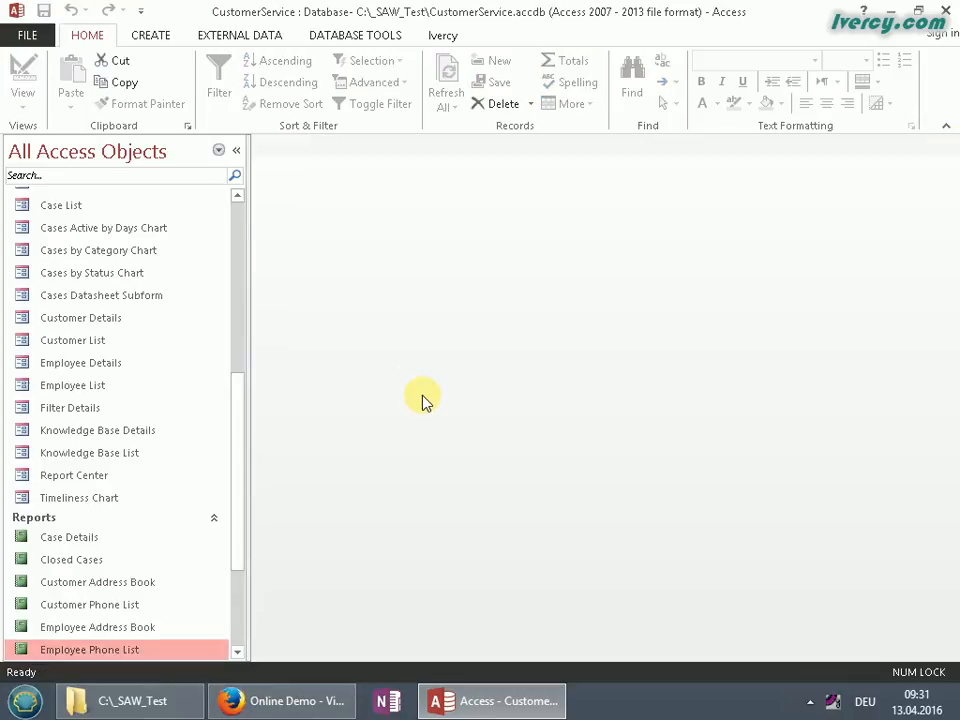
{"action": "left_click", "coordinate": [445, 37]}
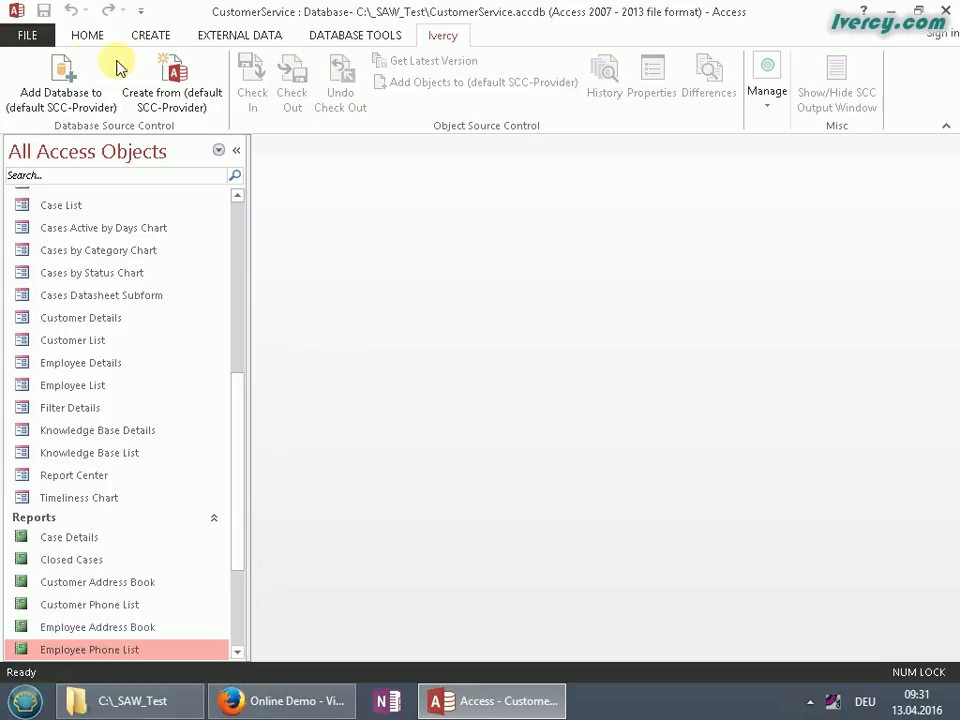
Add the database to source control and paste the demo server address into the Server field
{"action": "left_click", "coordinate": [80, 95]}
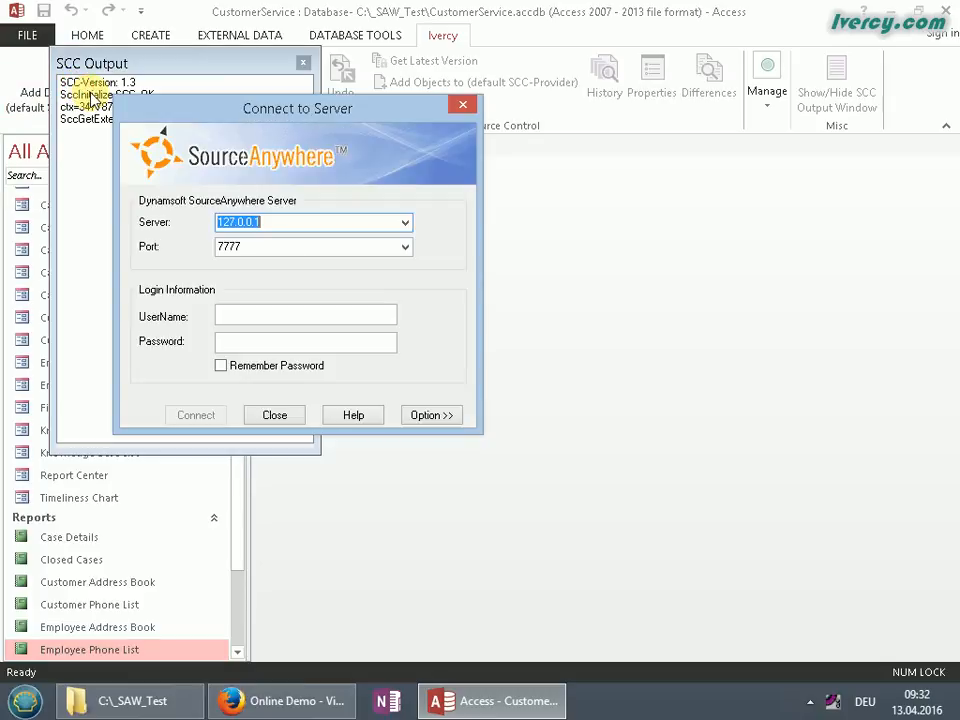
{"action": "left_click", "coordinate": [312, 701]}
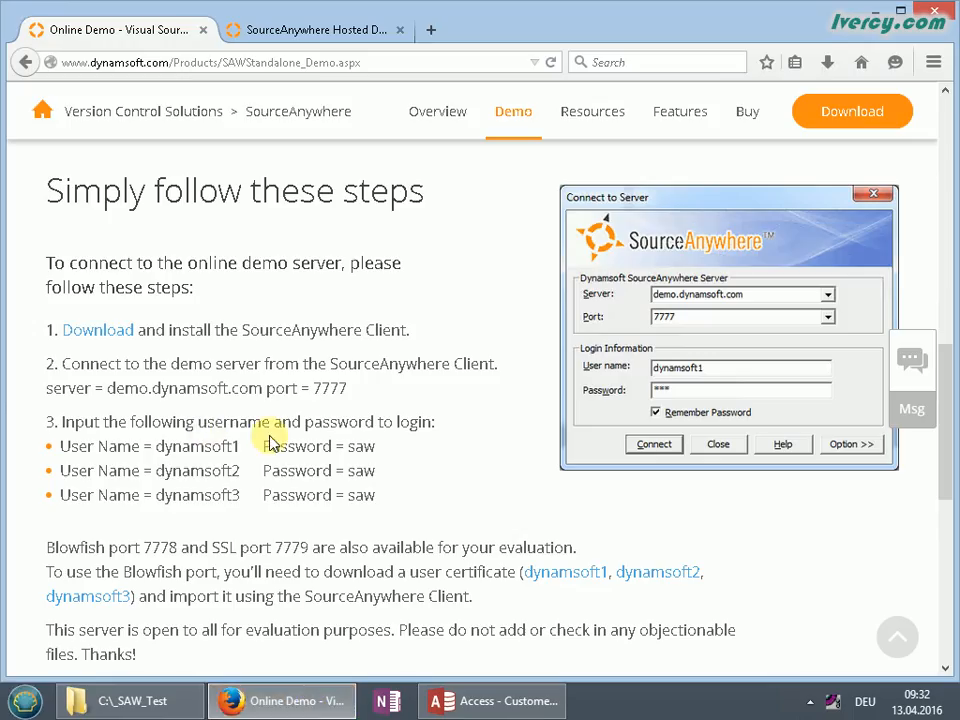
{"action": "mouse_move", "coordinate": [108, 389]}
{"action": "left_mouse_down"}
{"action": "mouse_move", "coordinate": [297, 389]}
{"action": "mouse_move", "coordinate": [107, 388]}
{"action": "left_mouse_up"}
{"action": "key", "text": "ctrl+c"}
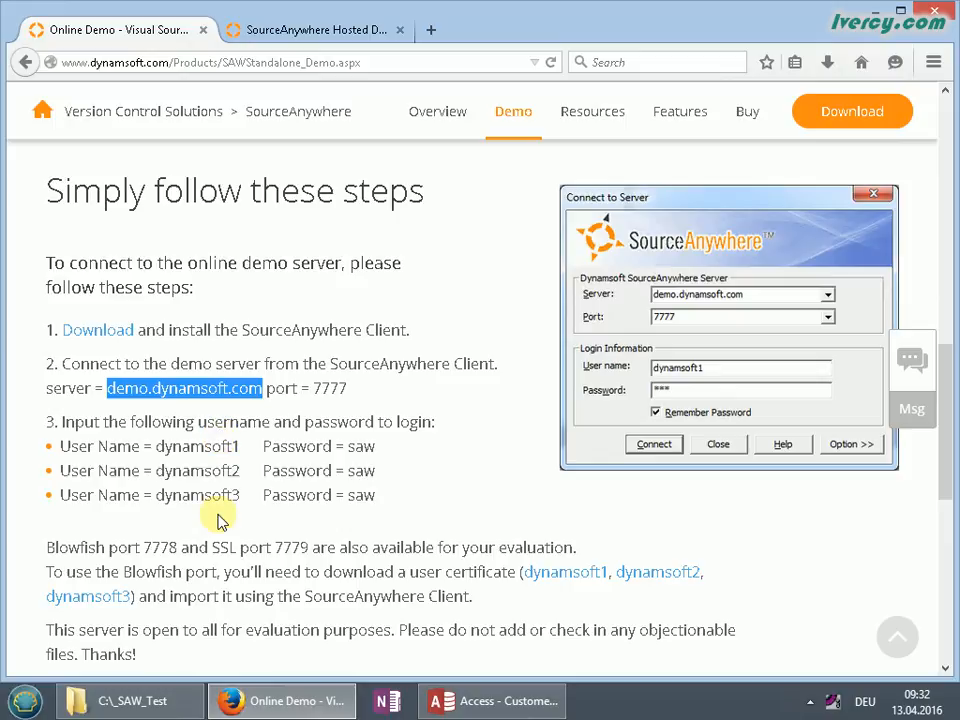
{"action": "left_click", "coordinate": [497, 705]}
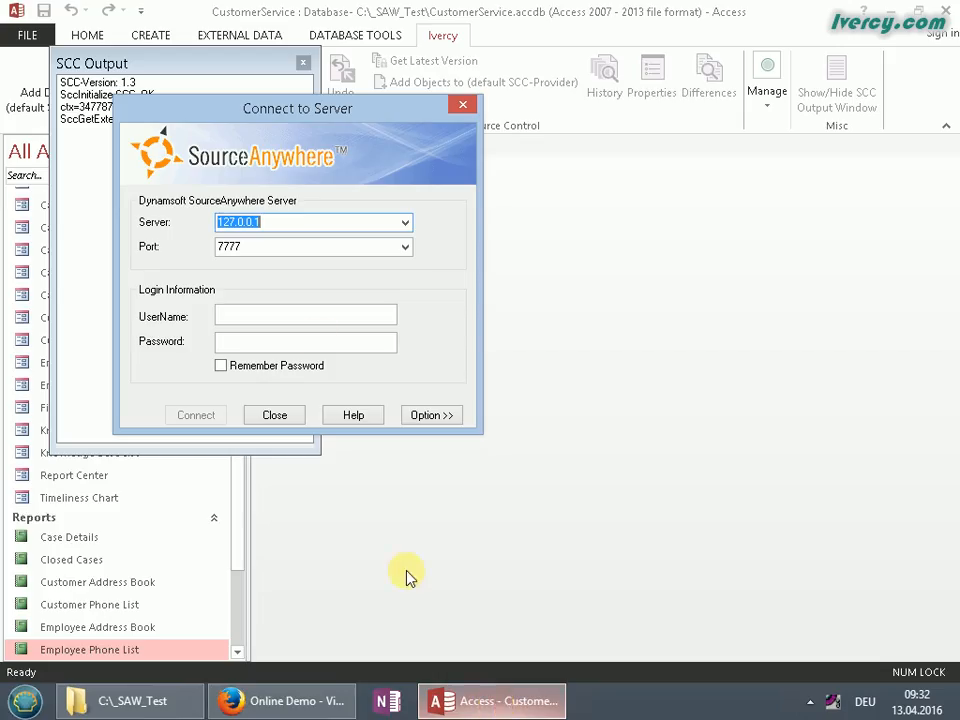
{"action": "key", "text": "ctrl+v"}
Keep port 7777, enter the login user name and password, and briefly check the proxy options
{"action": "double_click", "coordinate": [259, 246]}
{"action": "left_click", "coordinate": [261, 314]}
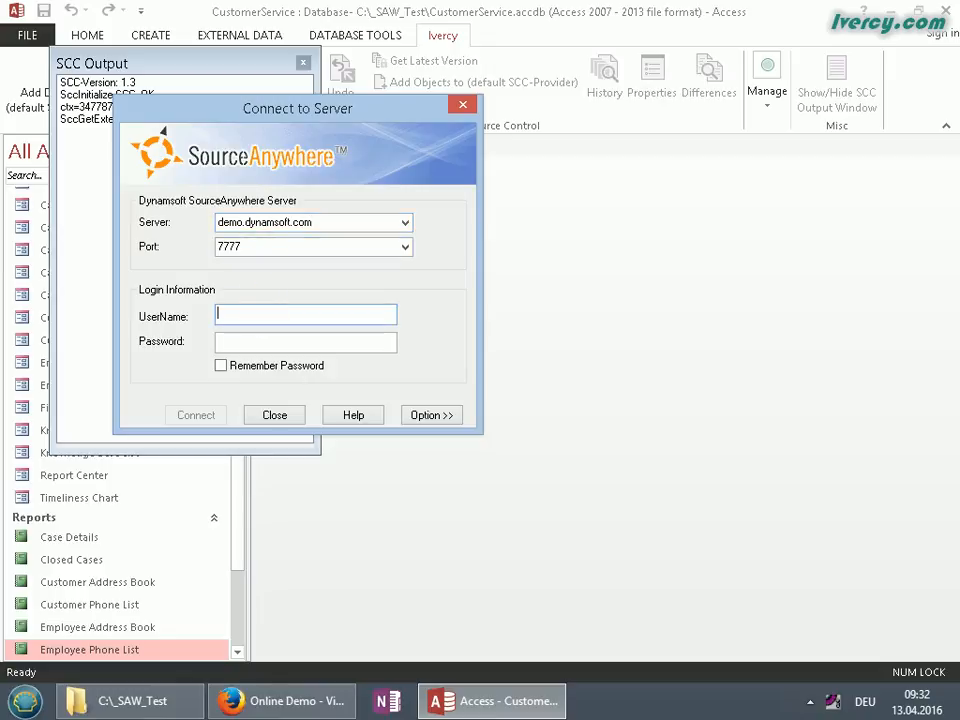
{"action": "type", "text": "dyna"}
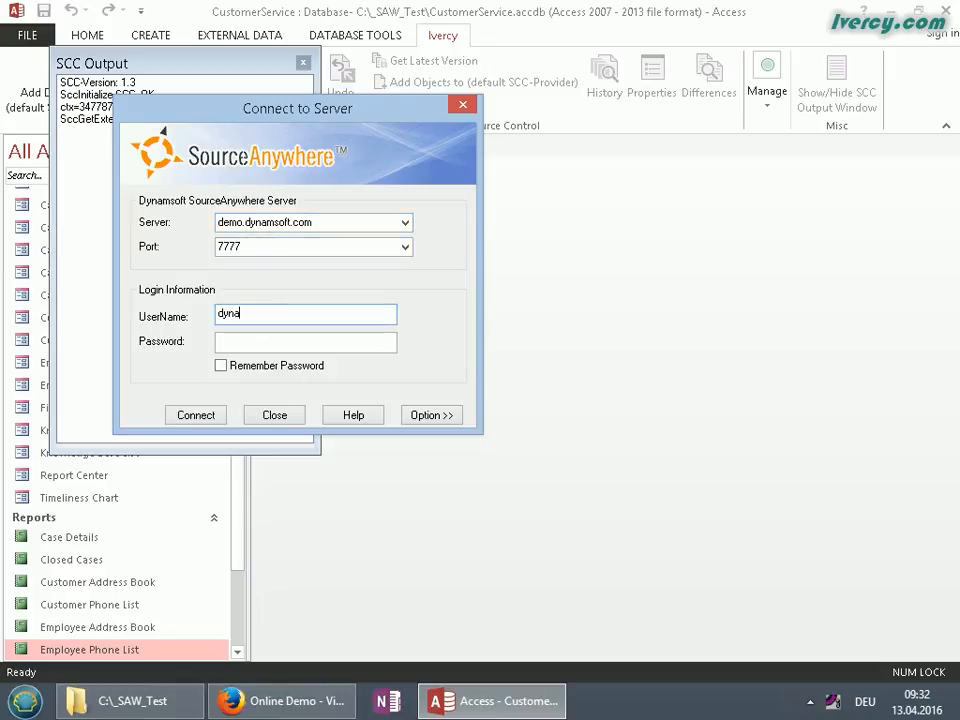
{"action": "type", "text": "mosoft1"}
{"action": "key", "text": "Tab"}
{"action": "type", "text": "123"}
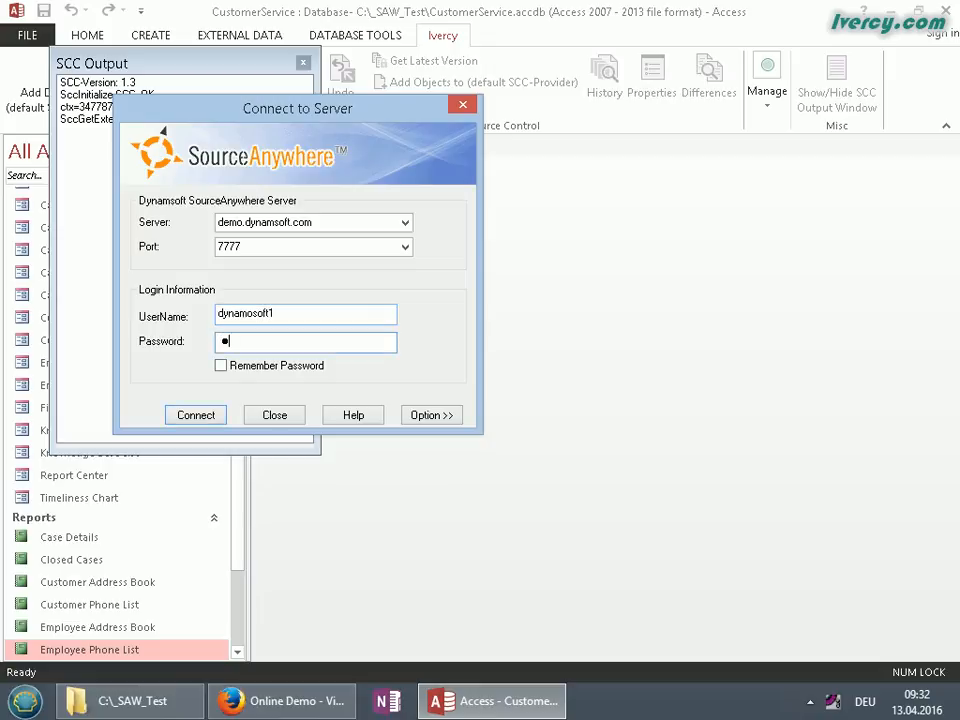
{"action": "left_click", "coordinate": [447, 417]}
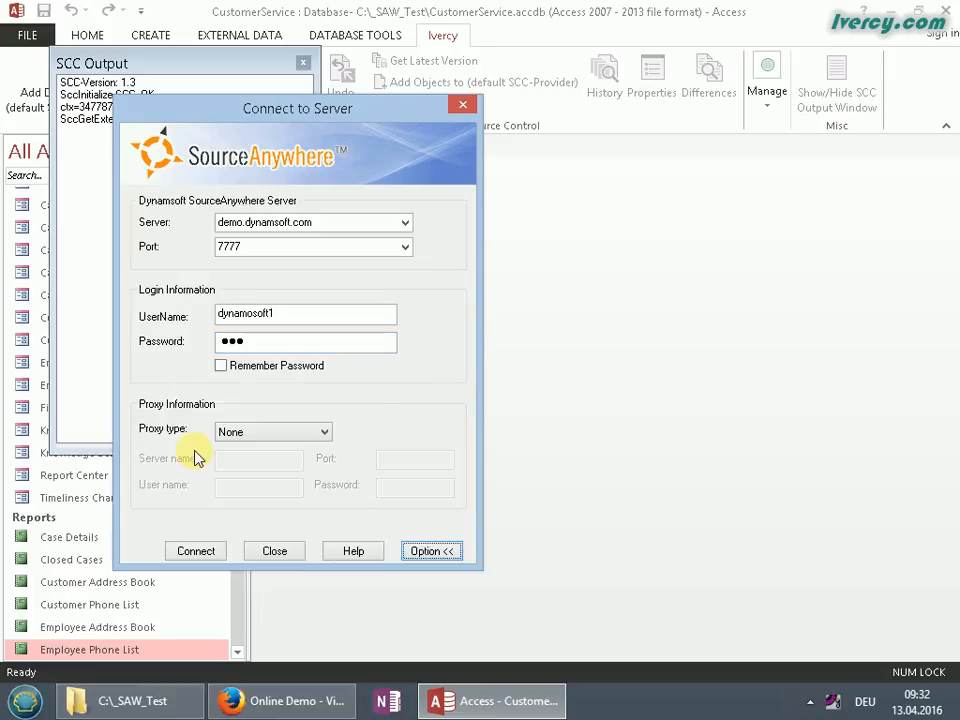
{"action": "left_click", "coordinate": [430, 551]}
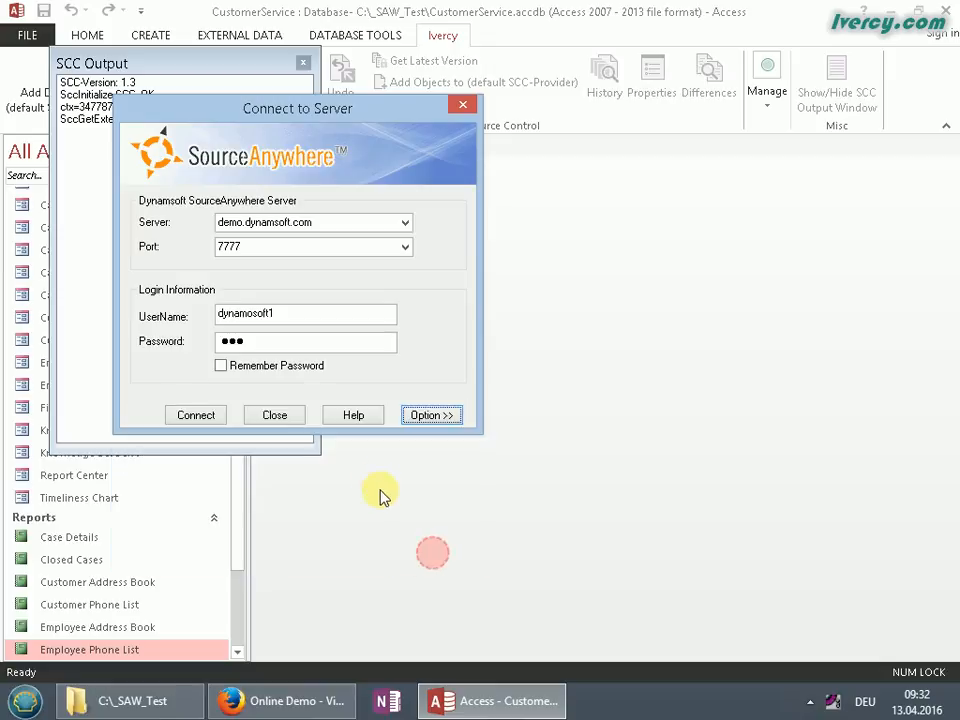
Try connecting, dismiss the user-does-not-exist error, and copy the demo user name from the Firefox page
{"action": "left_click", "coordinate": [195, 416]}
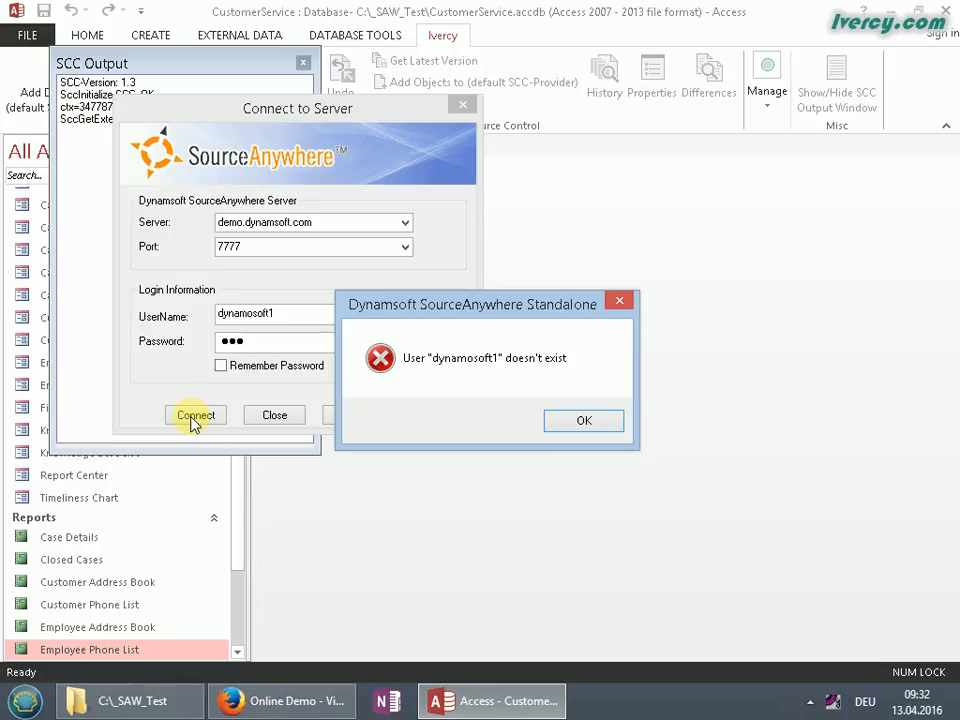
{"action": "left_click", "coordinate": [590, 422]}
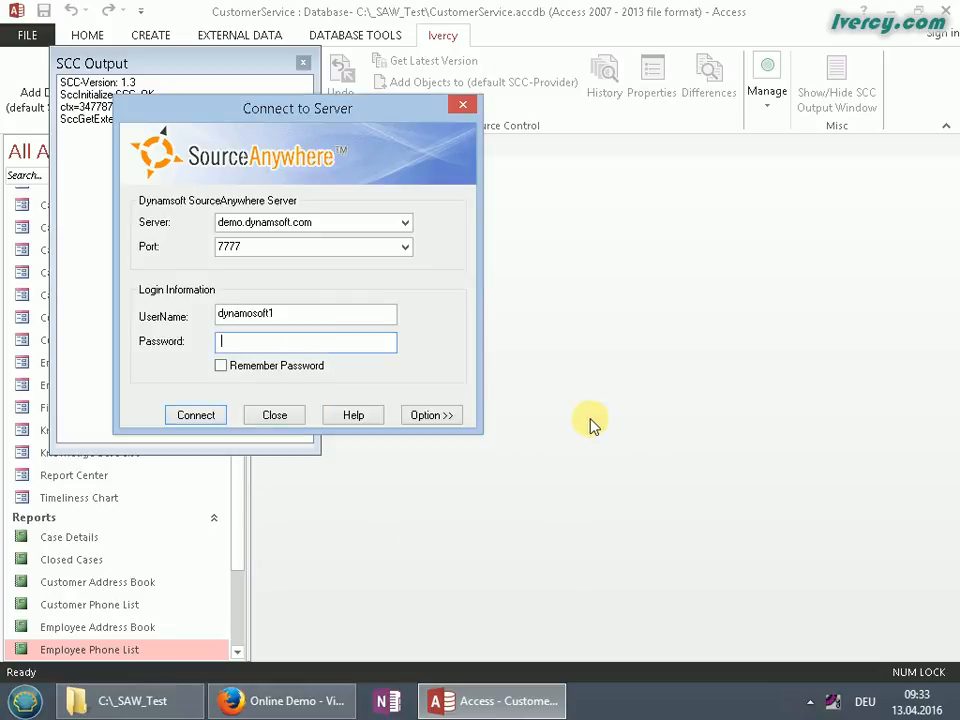
{"action": "left_click", "coordinate": [317, 699]}
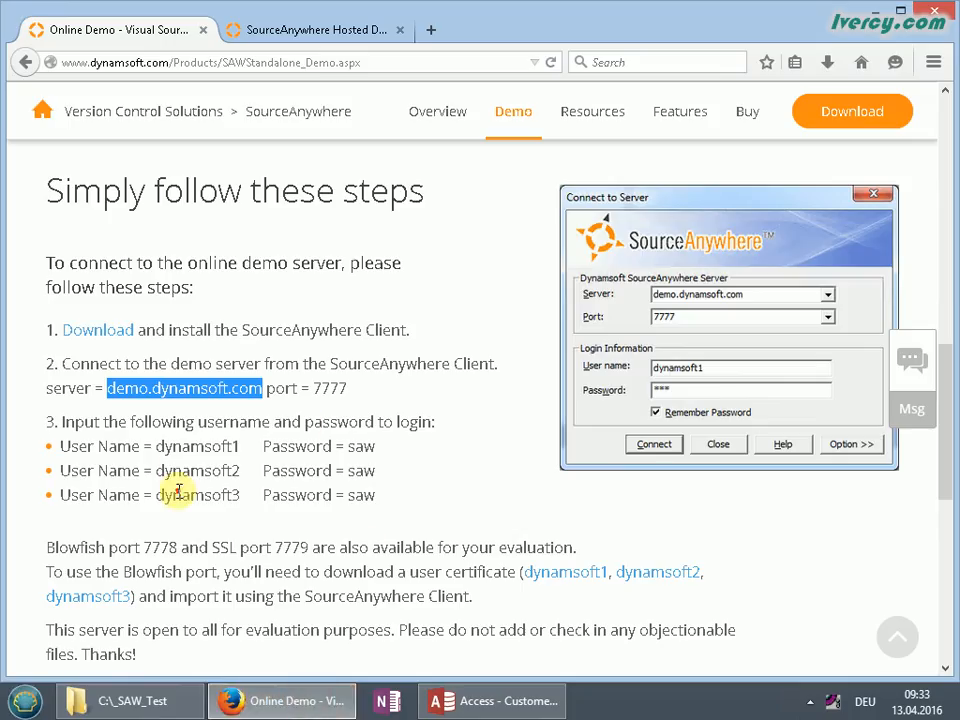
{"action": "left_click", "coordinate": [167, 456]}
{"action": "left_click_drag", "start_coordinate": [160, 447], "coordinate": [230, 447]}
{"action": "right_click", "coordinate": [253, 448]}
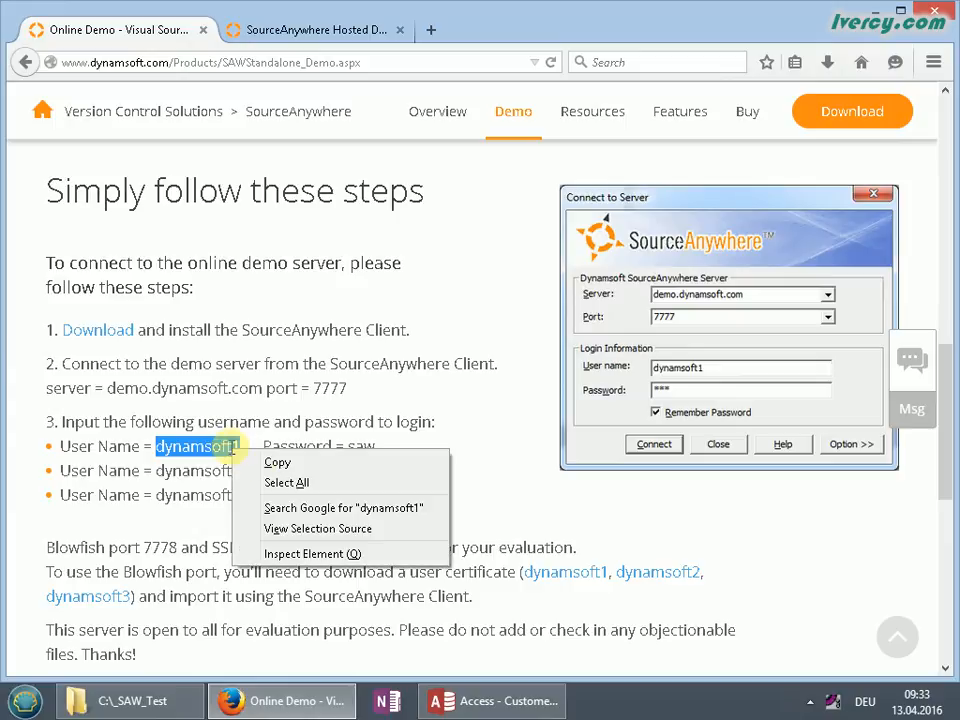
{"action": "left_click", "coordinate": [271, 460]}
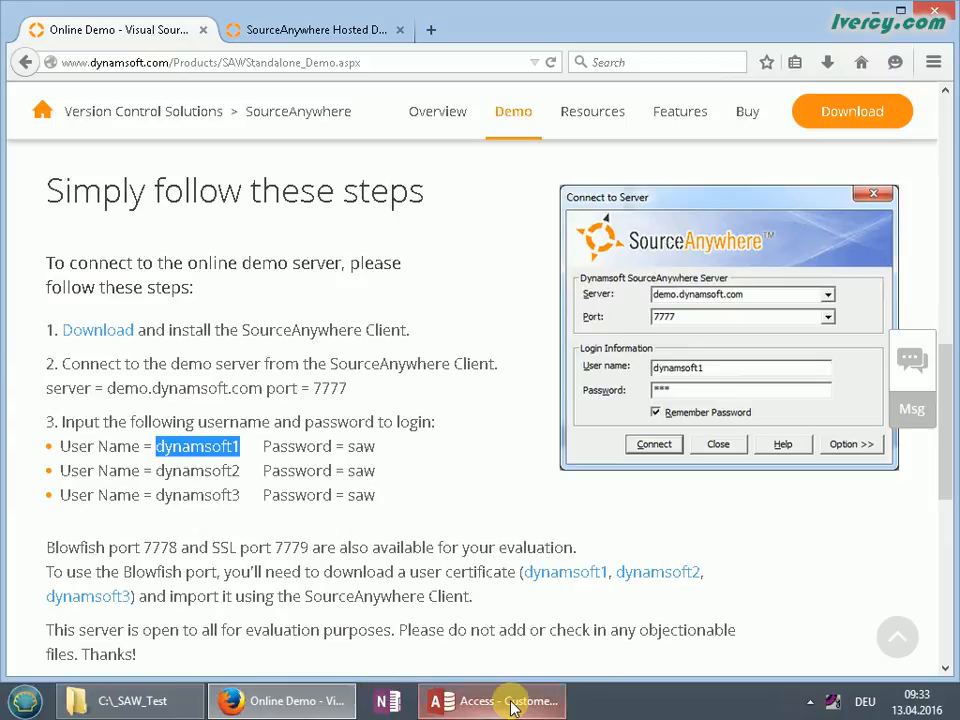
Replace the misspelled user name with the demo one, re-enter the password, and connect again
{"action": "mouse_move", "coordinate": [510, 703]}
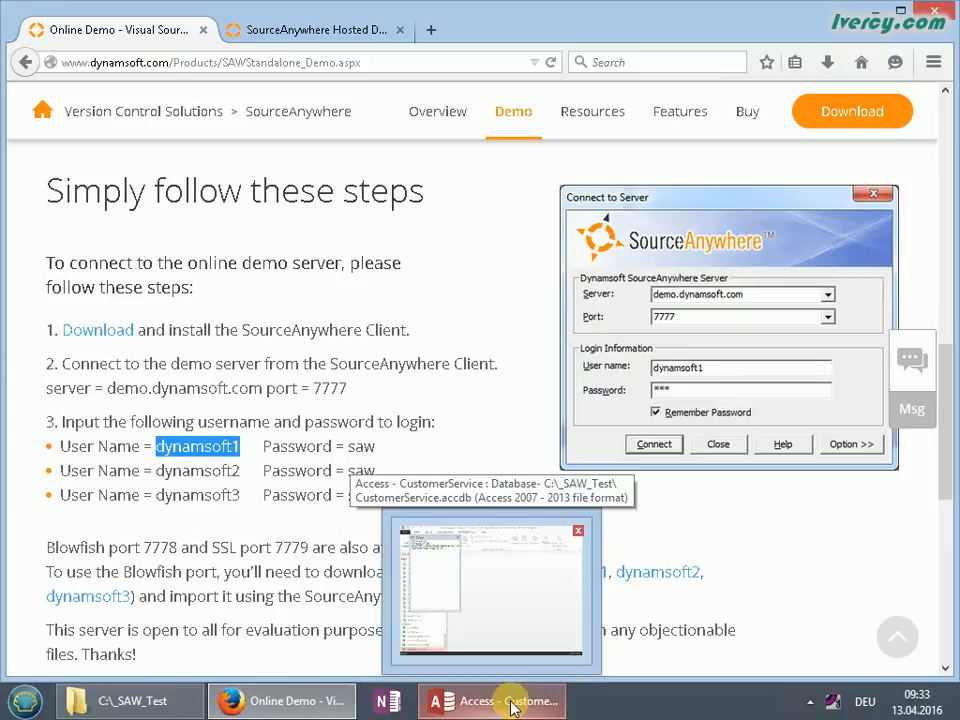
{"action": "left_click", "coordinate": [510, 703]}
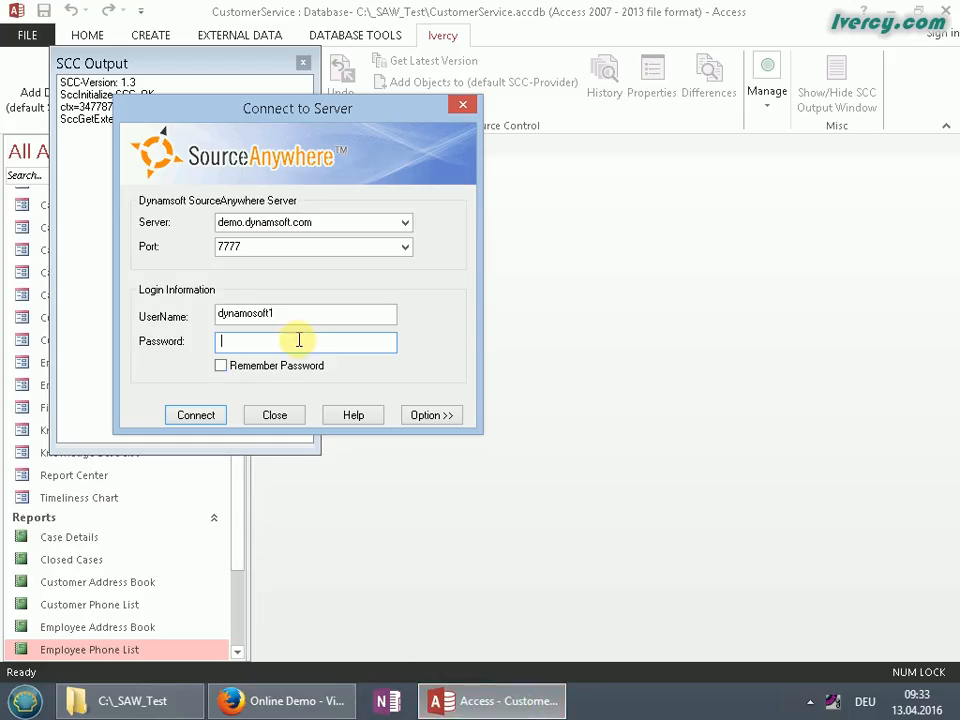
{"action": "left_click_drag", "start_coordinate": [309, 315], "coordinate": [167, 313]}
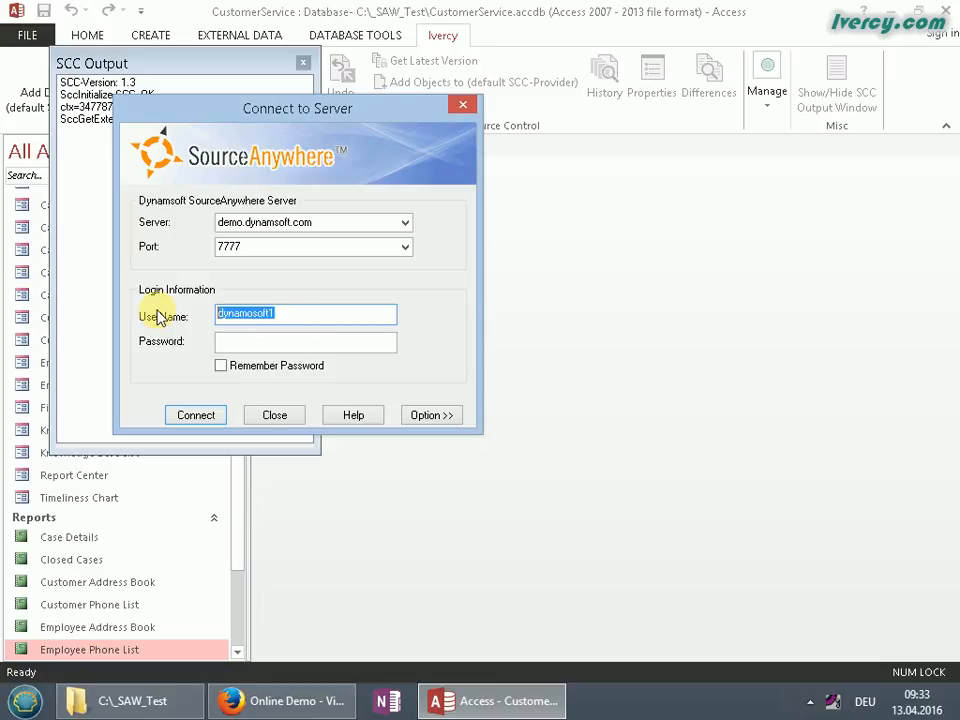
{"action": "type", "text": "dynamsoft1"}
{"action": "left_click", "coordinate": [233, 345]}
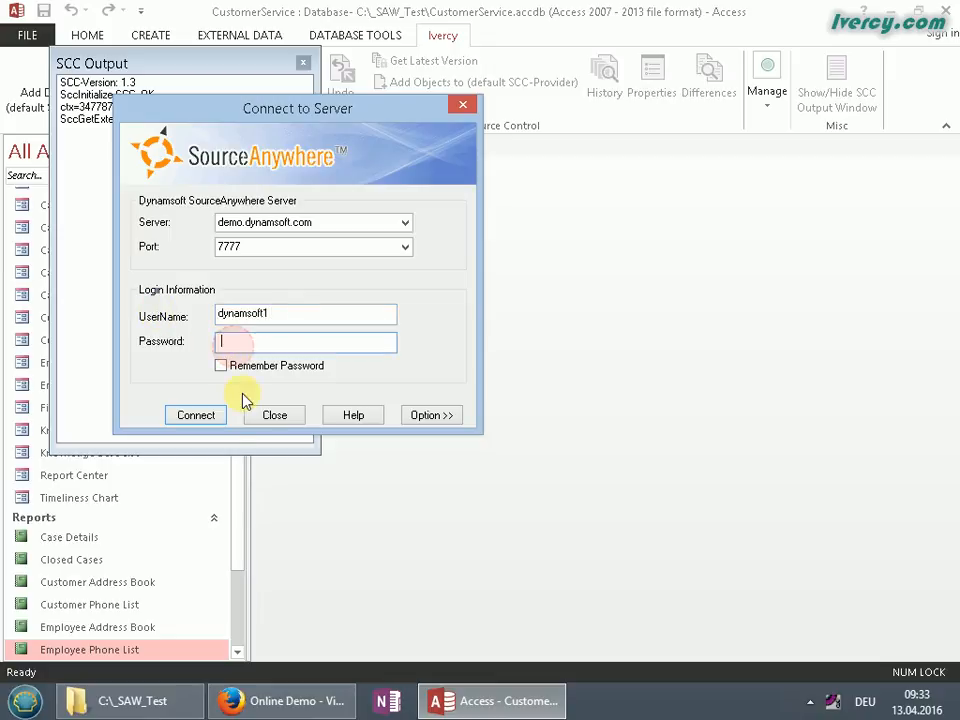
{"action": "type", "text": "***"}
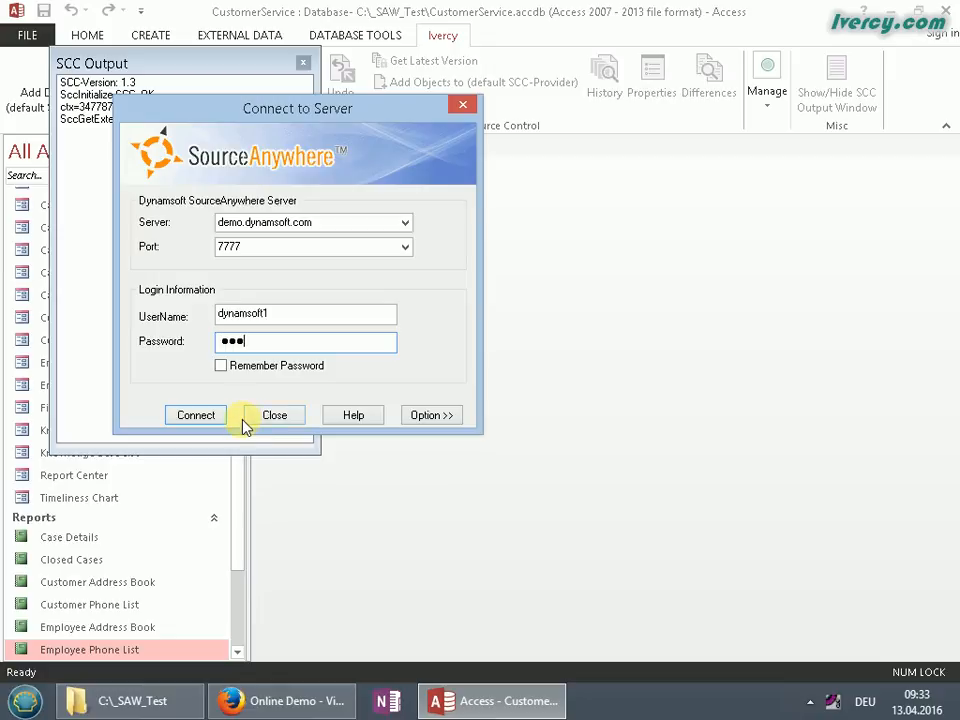
{"action": "left_click", "coordinate": [195, 415]}
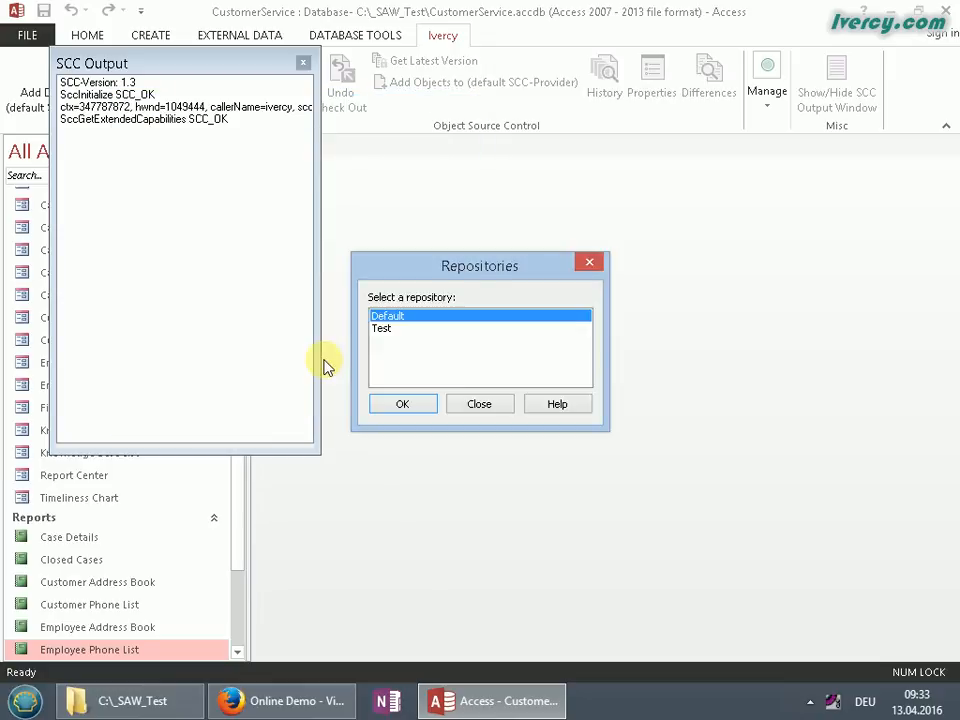
Choose the Test repository and accept CustomerService as the new project name
{"action": "left_click", "coordinate": [383, 329]}
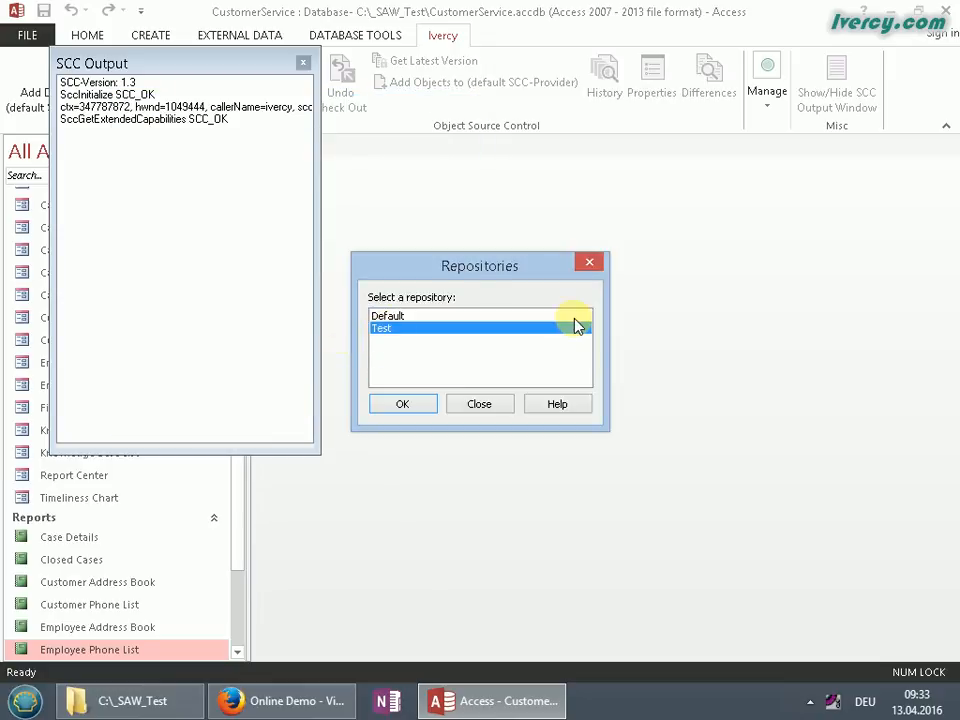
{"action": "left_click", "coordinate": [389, 317]}
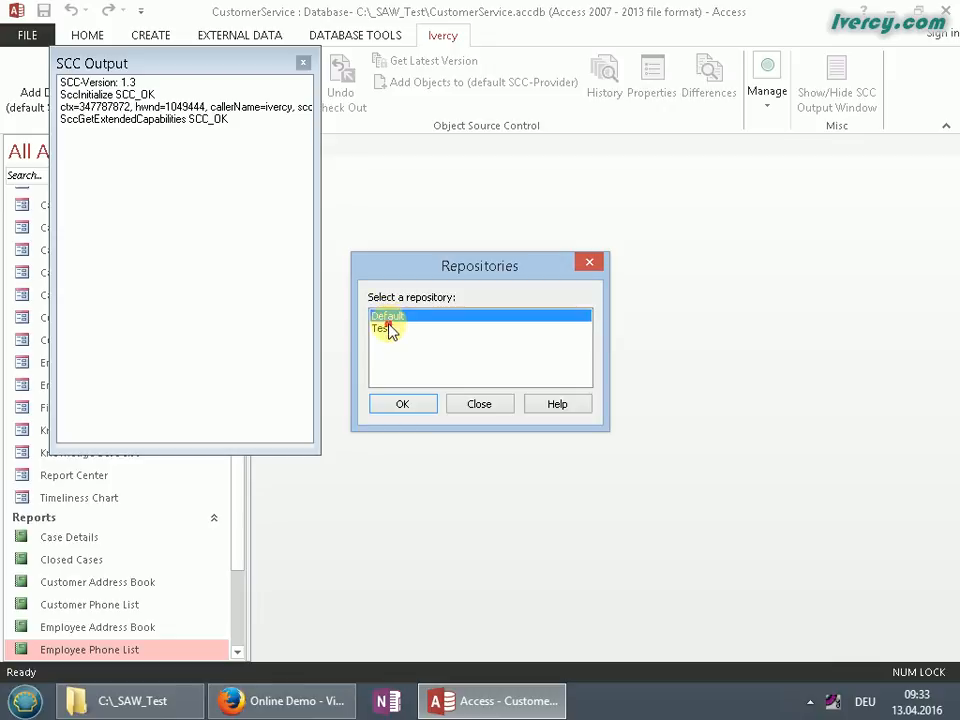
{"action": "left_click", "coordinate": [389, 327]}
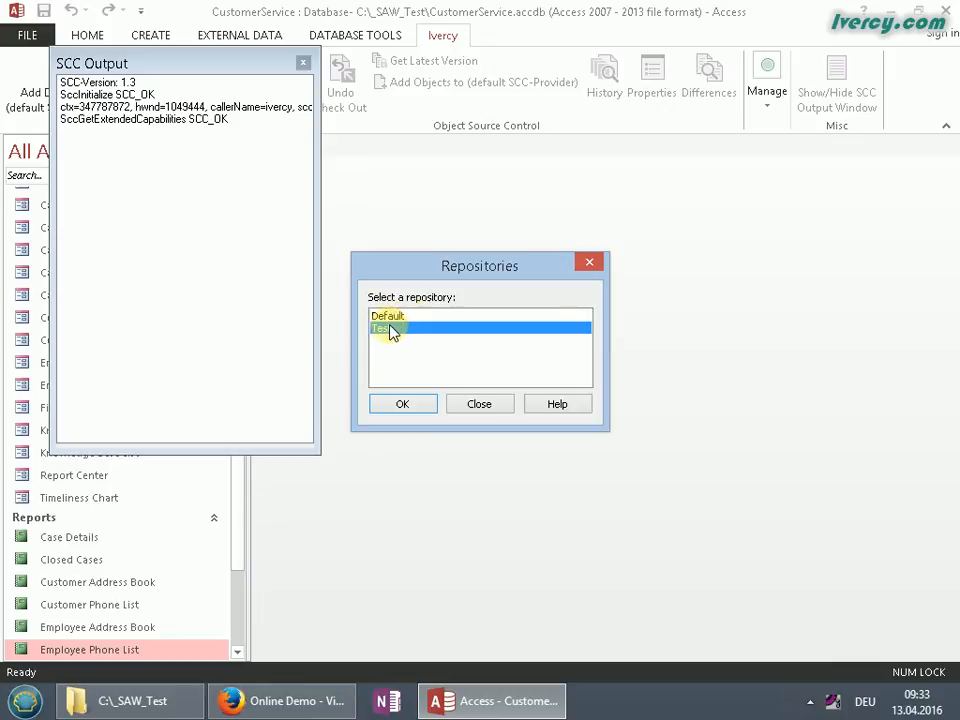
{"action": "left_click", "coordinate": [403, 405]}
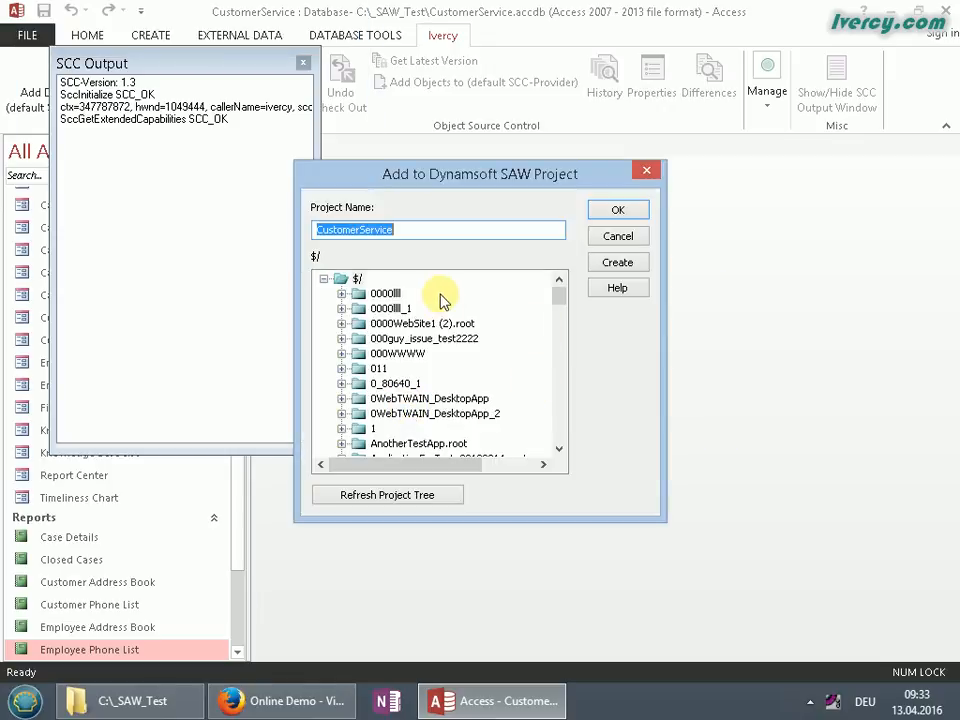
{"action": "mouse_move", "coordinate": [559, 294]}
{"action": "left_mouse_down"}
{"action": "mouse_move", "coordinate": [557, 385]}
{"action": "mouse_move", "coordinate": [553, 294]}
{"action": "left_mouse_up"}
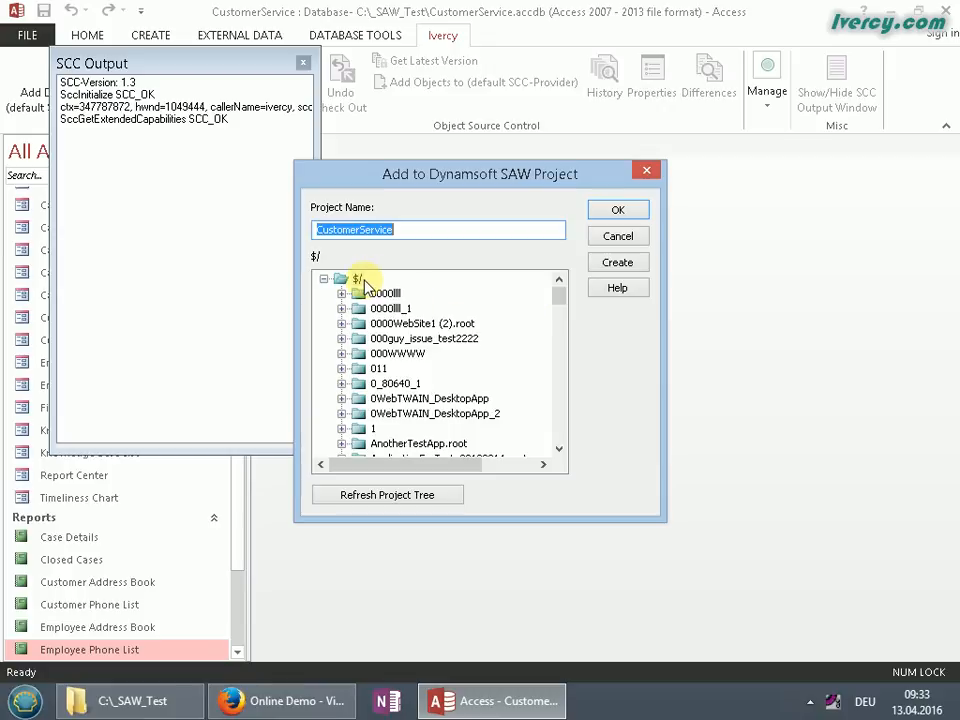
{"action": "left_click_drag", "start_coordinate": [561, 300], "coordinate": [555, 327]}
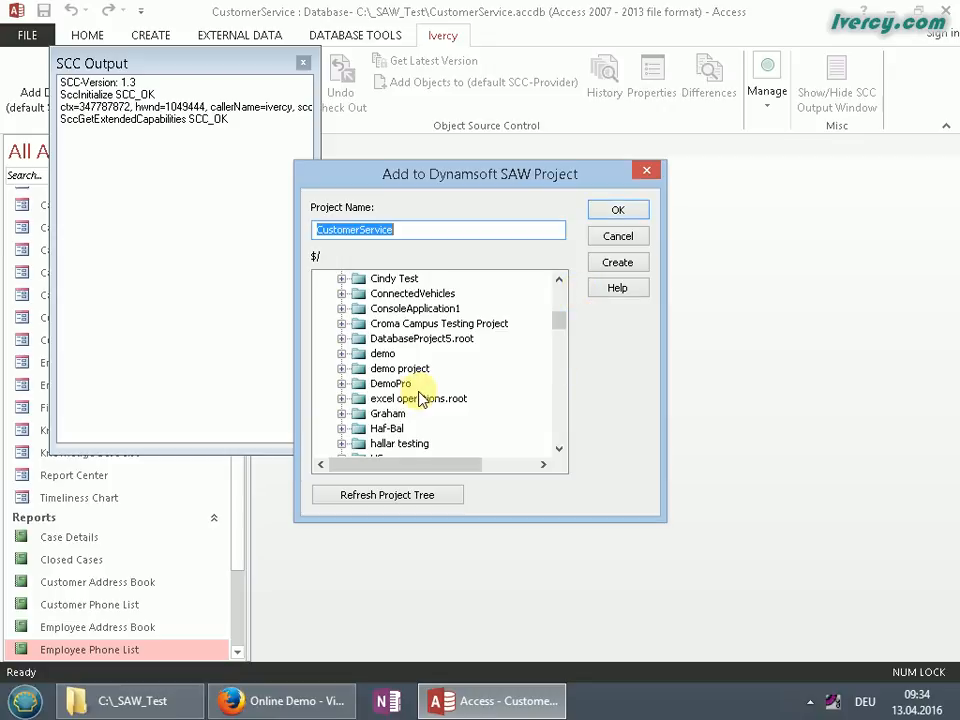
{"action": "left_click", "coordinate": [616, 216]}
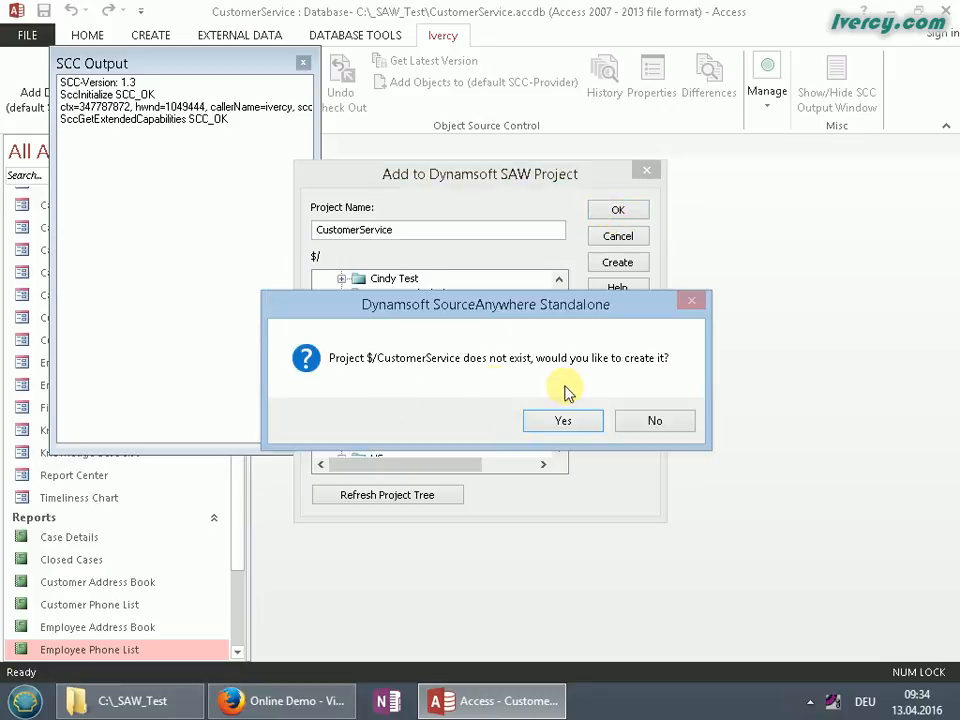
Create the CustomerService project and add all objects with the comment 'first test of Ivercy with SAW'
{"action": "left_click", "coordinate": [561, 421]}
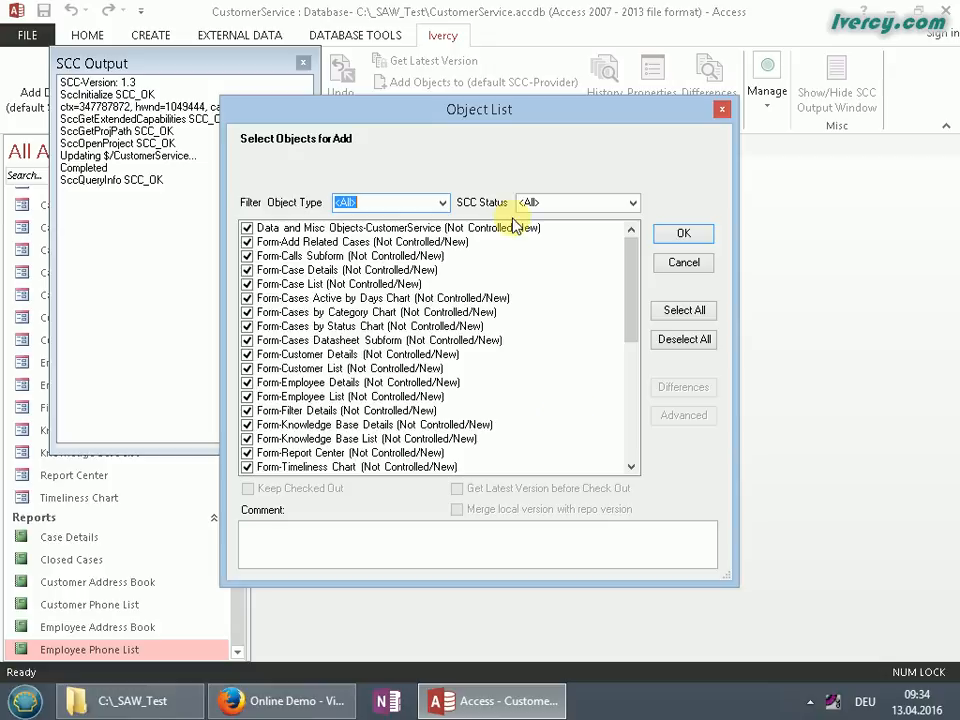
{"action": "left_click_drag", "start_coordinate": [334, 108], "coordinate": [426, 96]}
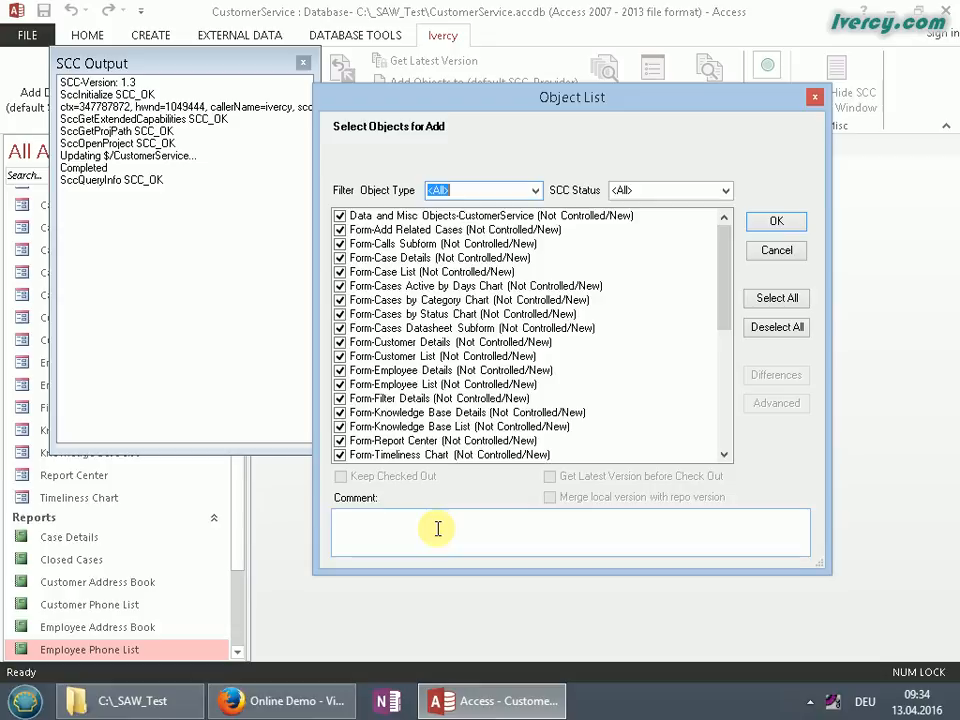
{"action": "mouse_move", "coordinate": [728, 290]}
{"action": "left_mouse_down"}
{"action": "mouse_move", "coordinate": [724, 435]}
{"action": "mouse_move", "coordinate": [720, 328]}
{"action": "mouse_move", "coordinate": [538, 240]}
{"action": "left_mouse_up"}
{"action": "left_click", "coordinate": [476, 520]}
{"action": "type", "text": "first test "}
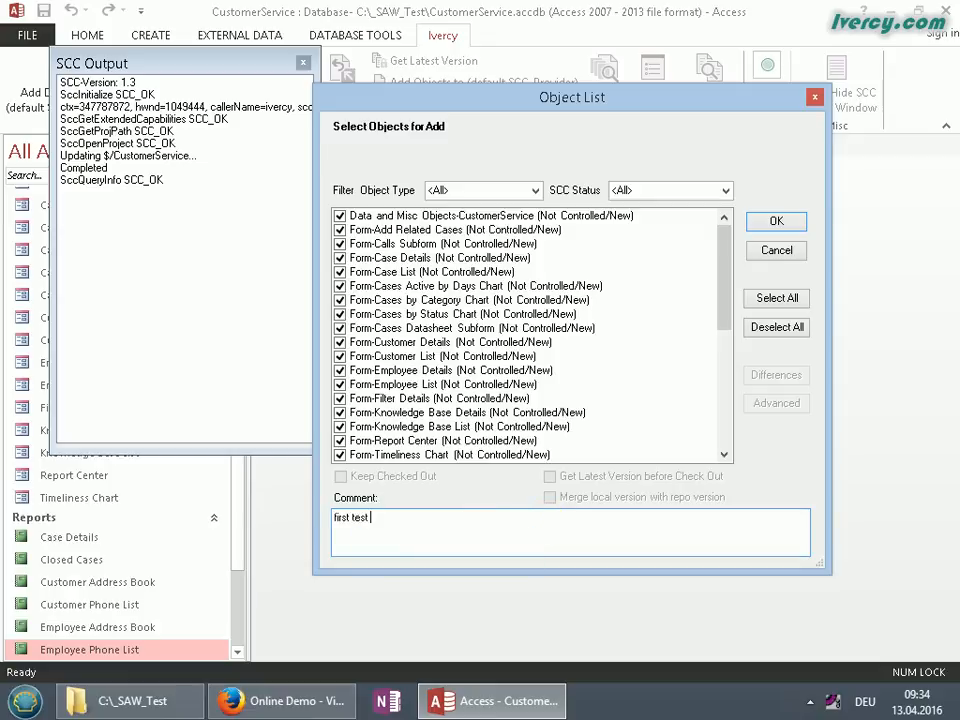
{"action": "type", "text": "of Ivercy with SAW"}
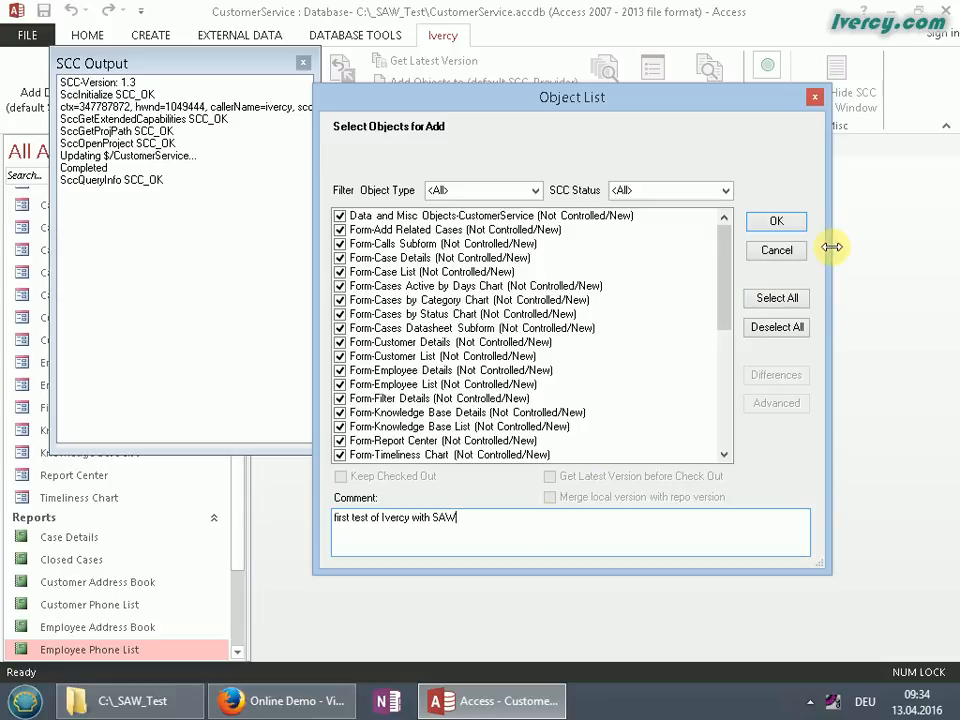
{"action": "left_click", "coordinate": [780, 223]}
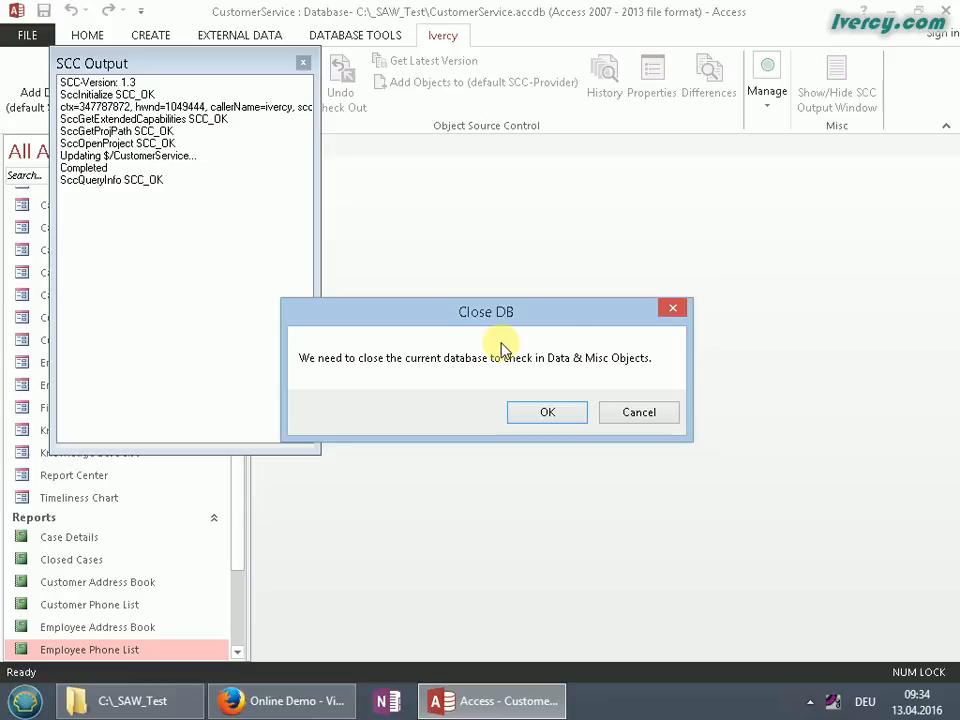
Close the database for check-in, verify SccAdd SCC_OK in the enlarged SCC Output log, then close it
{"action": "left_click", "coordinate": [540, 418]}
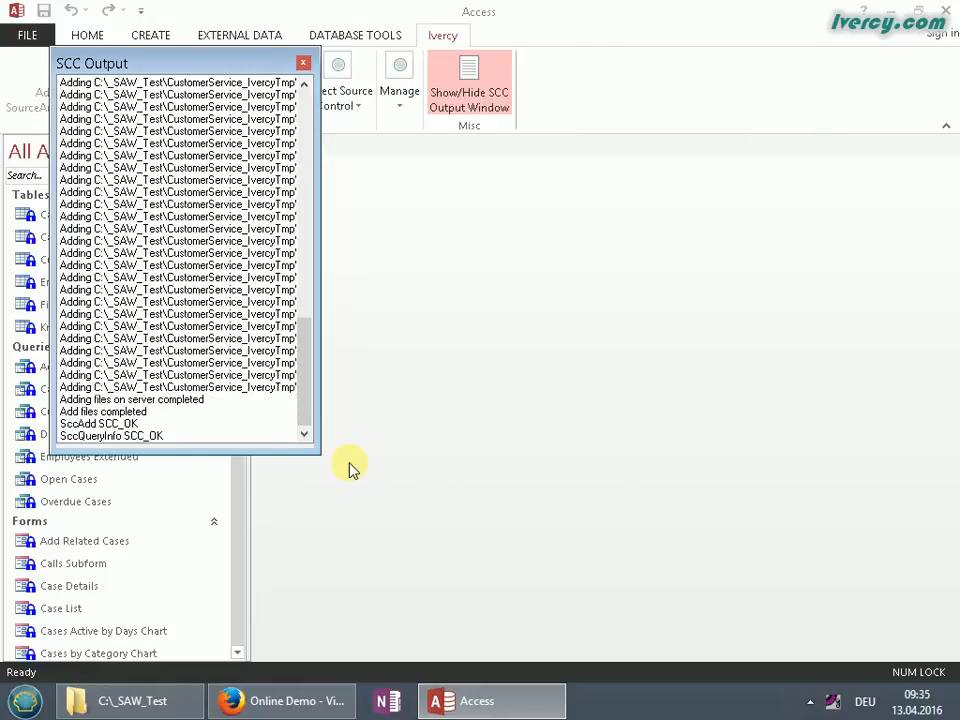
{"action": "left_click_drag", "start_coordinate": [311, 444], "coordinate": [598, 624]}
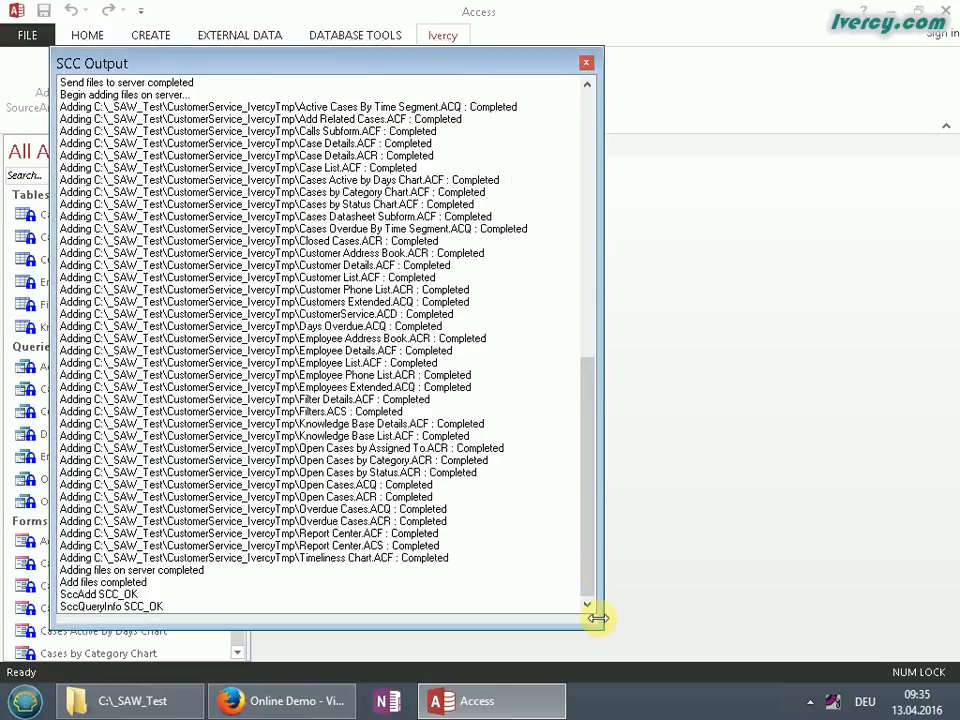
{"action": "left_click_drag", "start_coordinate": [588, 570], "coordinate": [560, 287]}
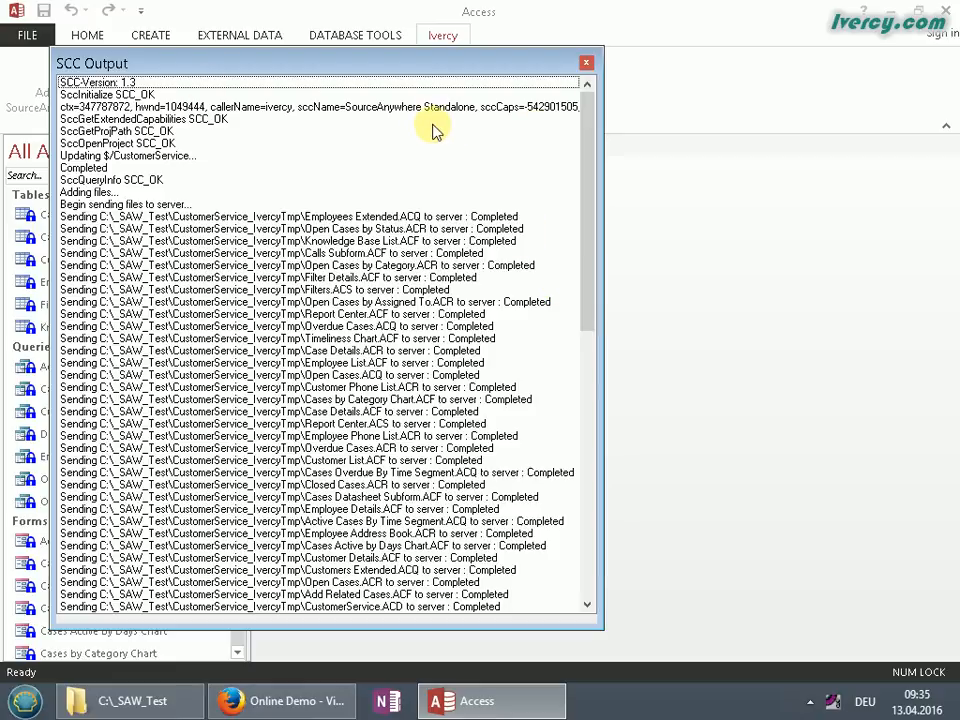
{"action": "left_click_drag", "start_coordinate": [592, 163], "coordinate": [588, 424]}
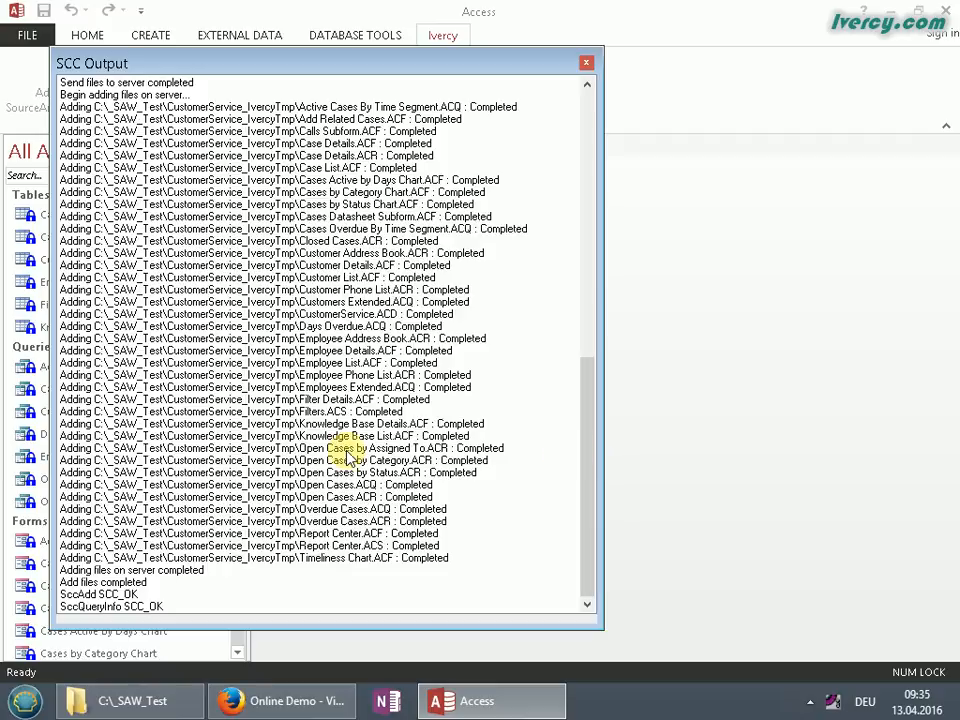
{"action": "left_click", "coordinate": [126, 596]}
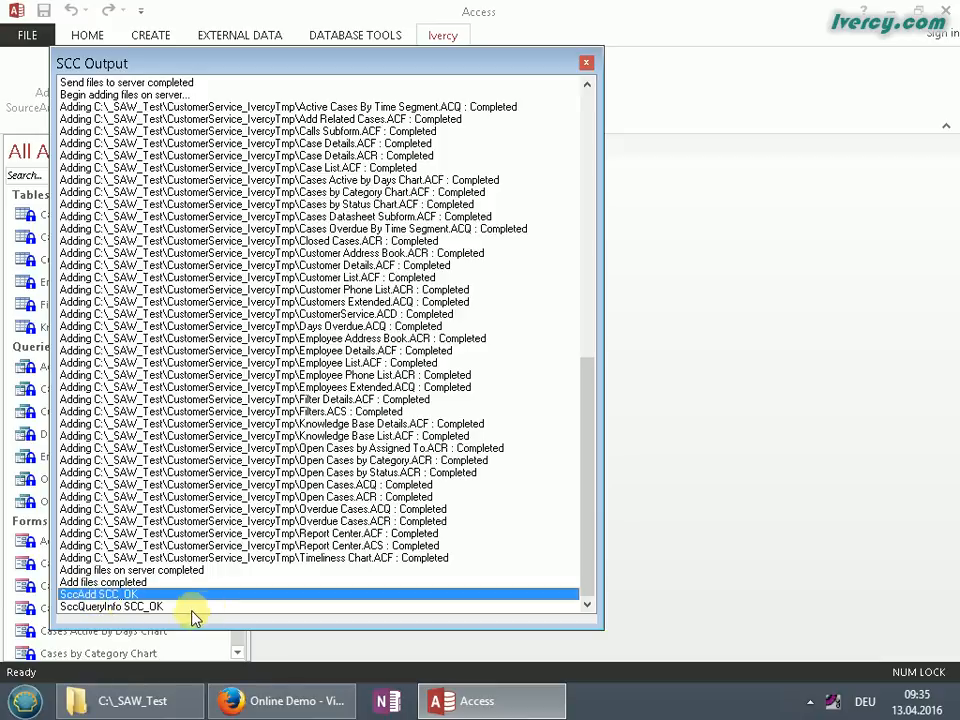
{"action": "left_click", "coordinate": [130, 606]}
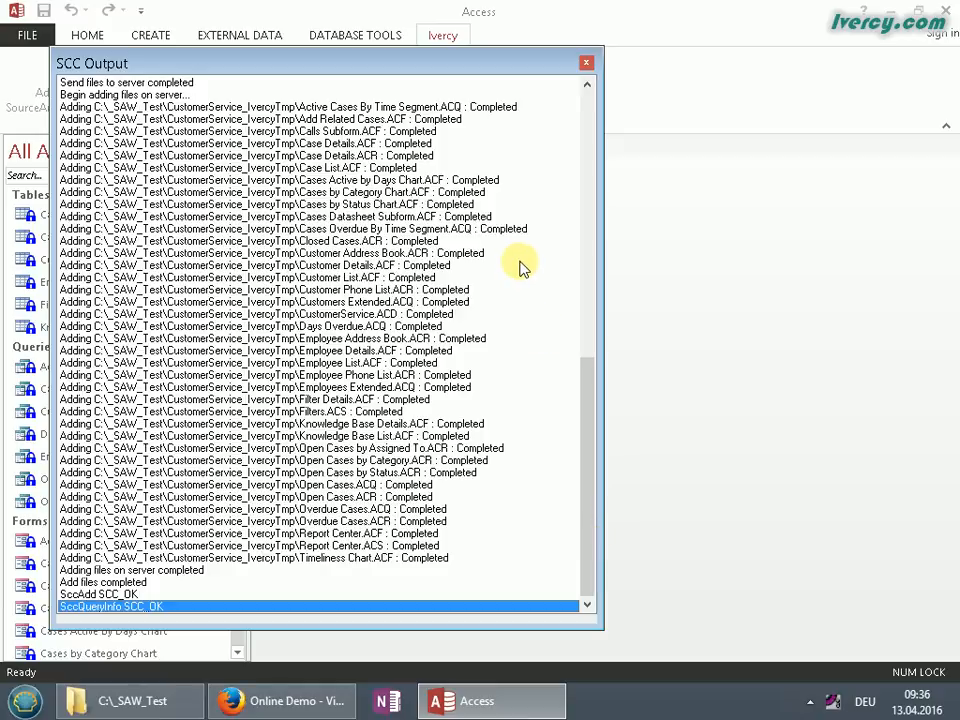
{"action": "left_click", "coordinate": [585, 66]}
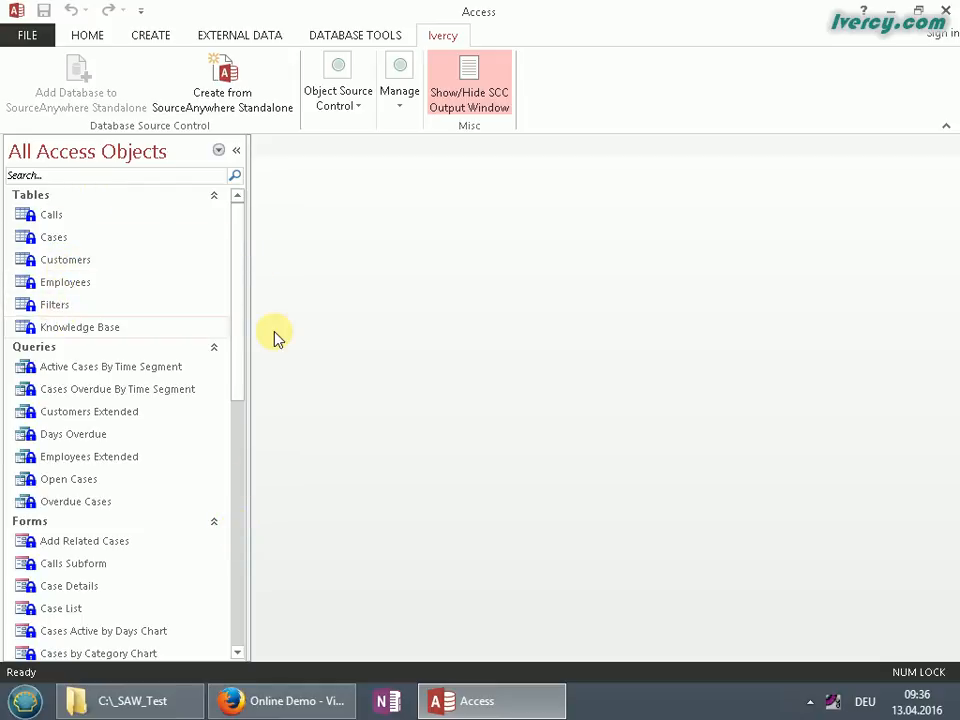
{"action": "left_click_drag", "start_coordinate": [238, 318], "coordinate": [244, 596]}
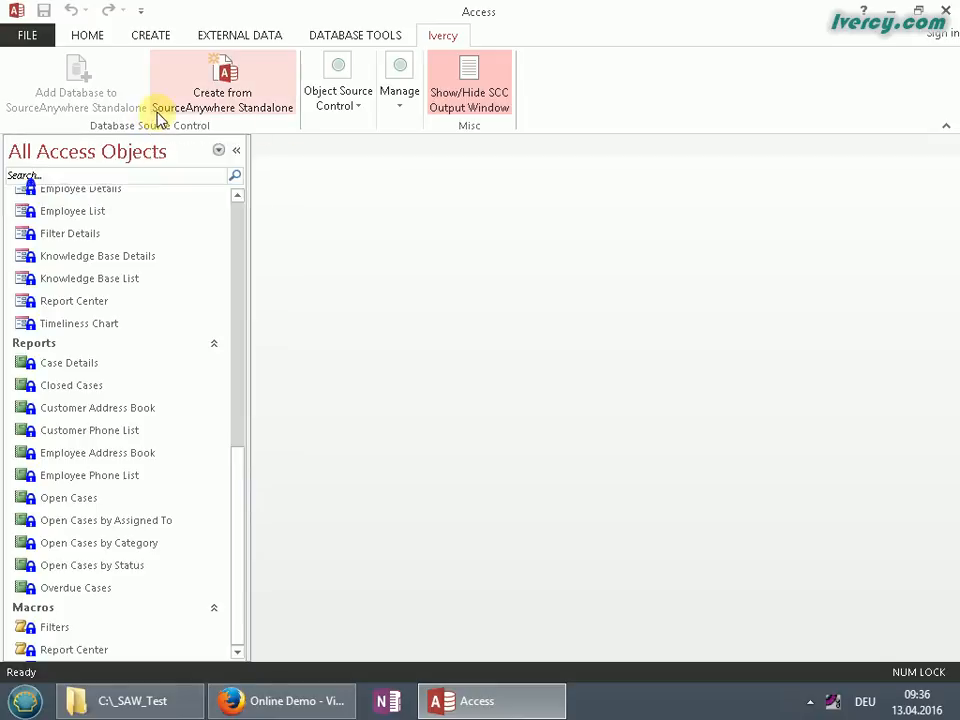
{"action": "left_click", "coordinate": [362, 107]}
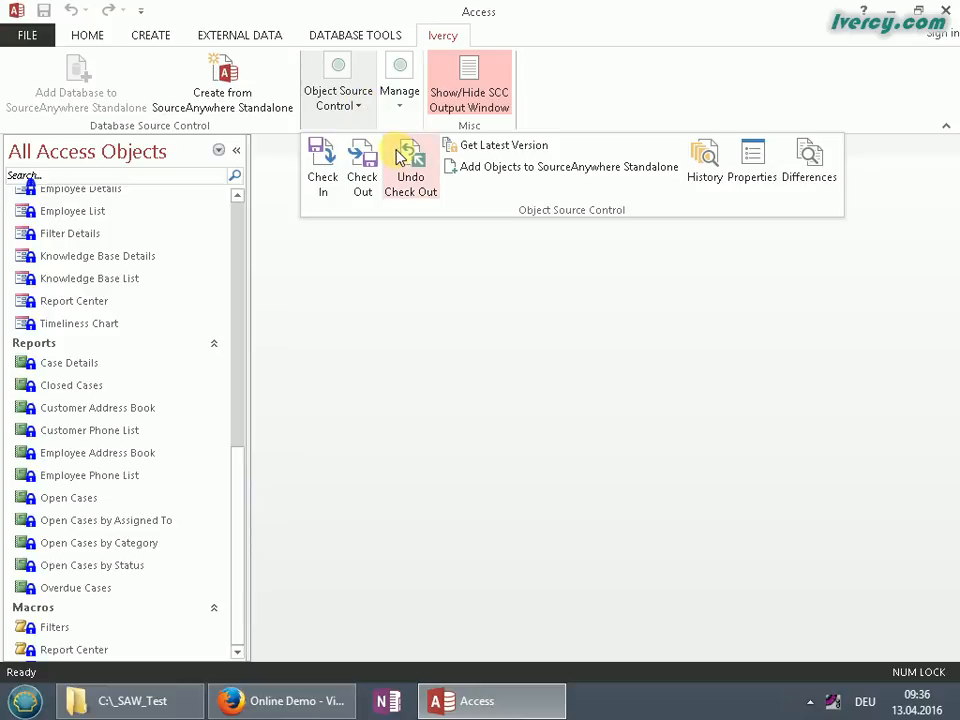
{"action": "left_click", "coordinate": [650, 105]}
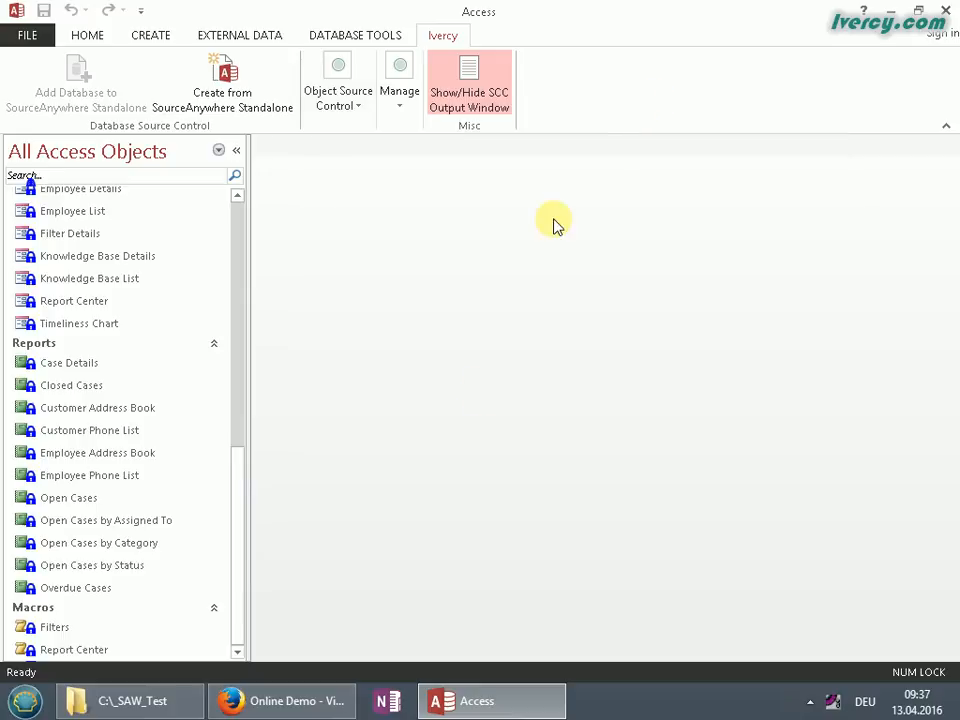
{"action": "left_click_drag", "start_coordinate": [236, 570], "coordinate": [231, 451]}
{"action": "left_click", "coordinate": [45, 325]}
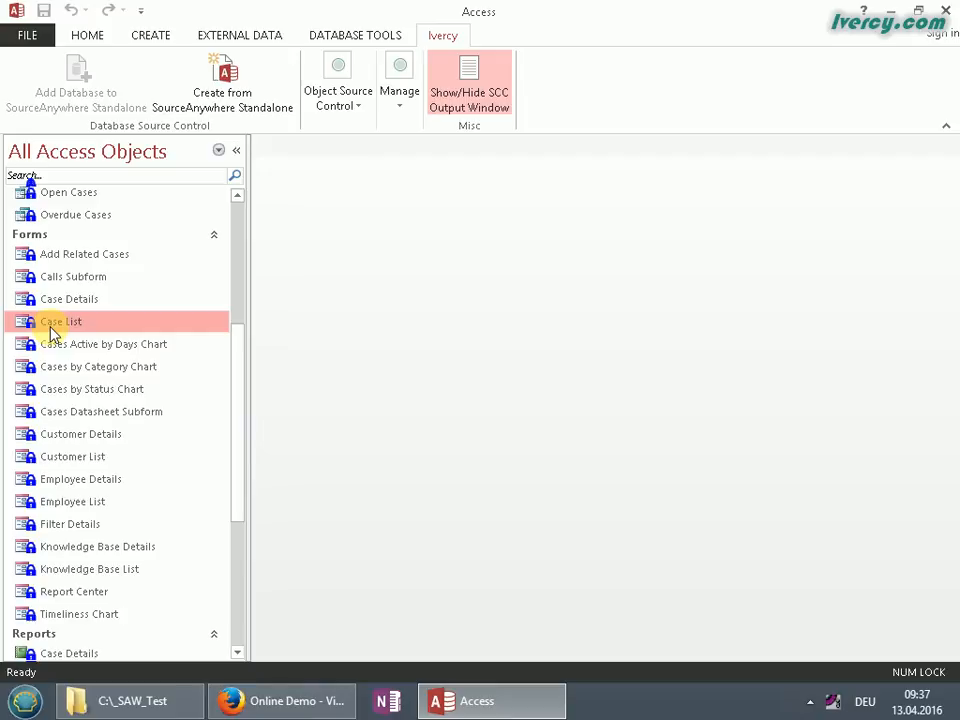
Open the Case List form in Design View and confirm its check-out in the Object List dialog
{"action": "right_click", "coordinate": [50, 330]}
{"action": "left_click", "coordinate": [68, 339]}
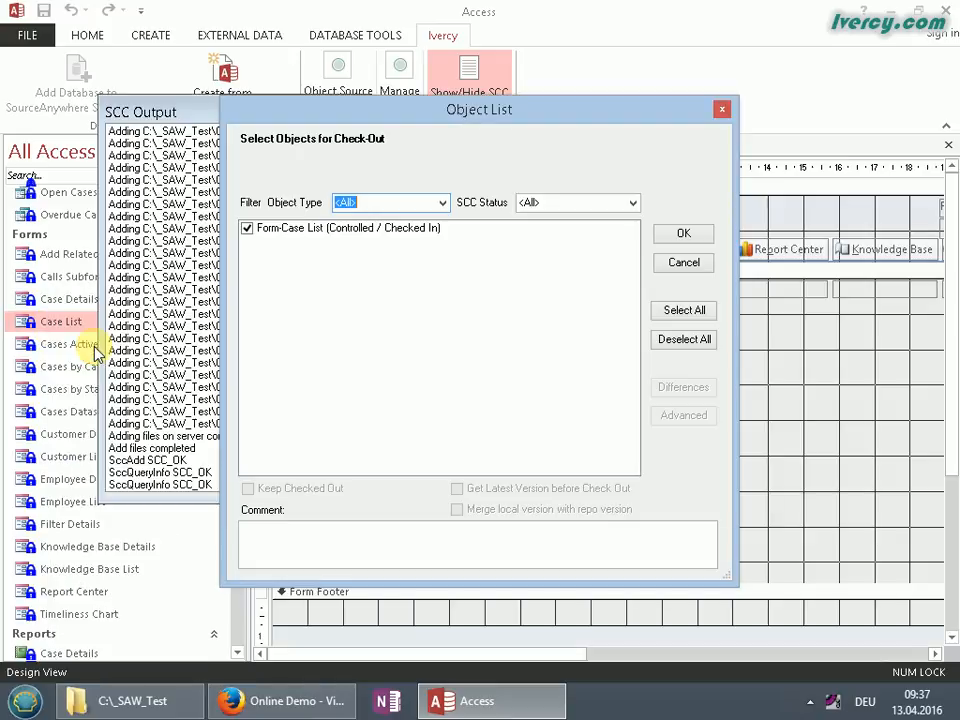
{"action": "left_click_drag", "start_coordinate": [341, 114], "coordinate": [388, 120]}
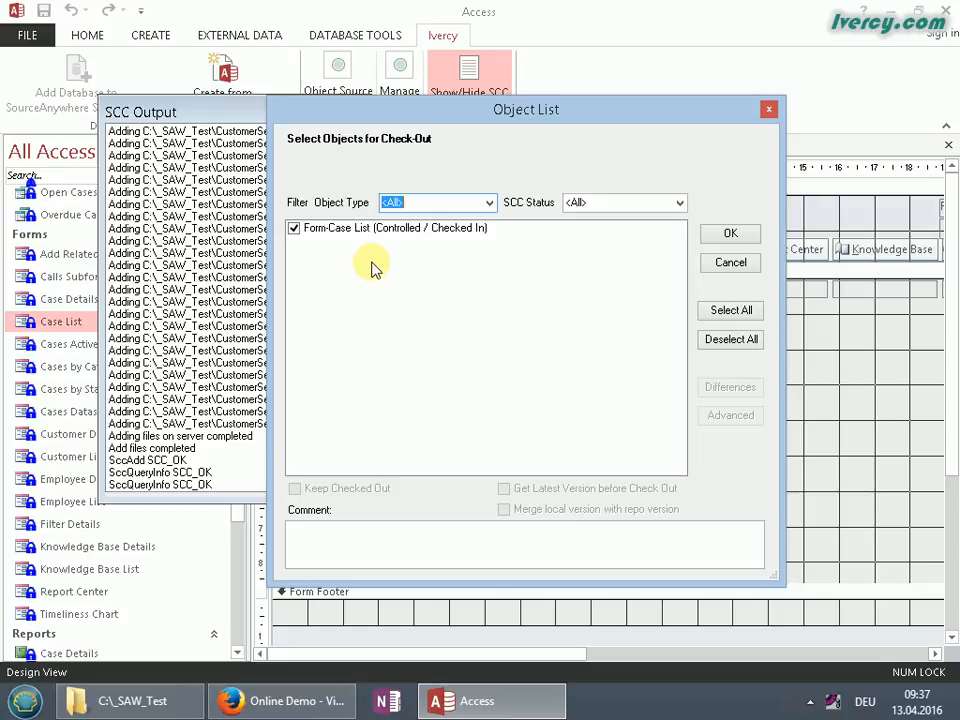
{"action": "left_click", "coordinate": [729, 236]}
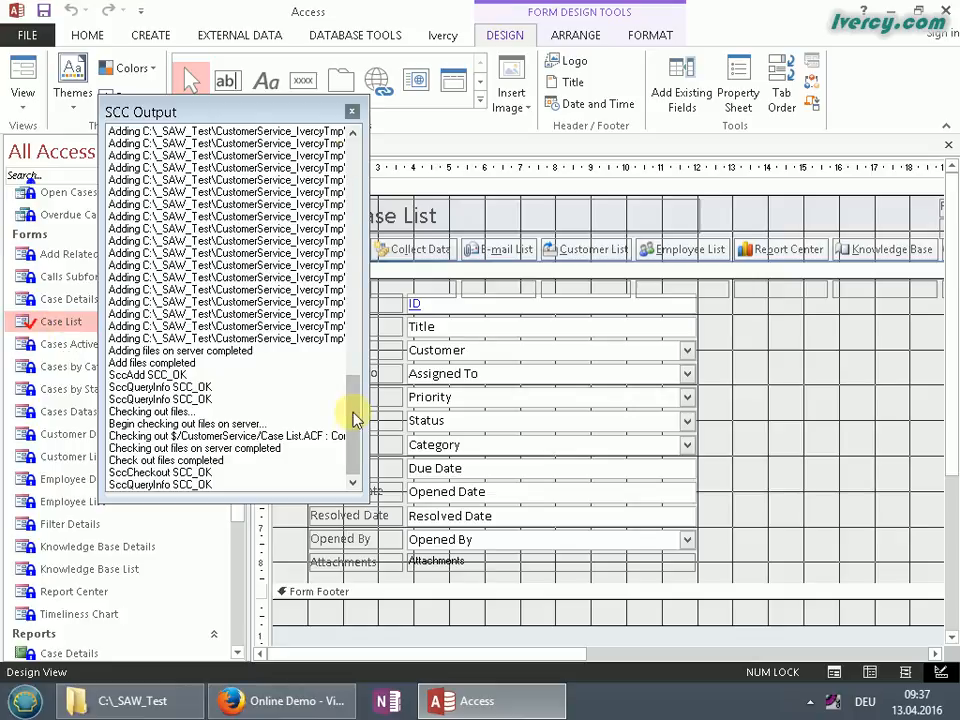
Enlarge the SCC Output log to review the check-out, then hide it via the Ivercy tab
{"action": "left_click_drag", "start_coordinate": [355, 497], "coordinate": [506, 618]}
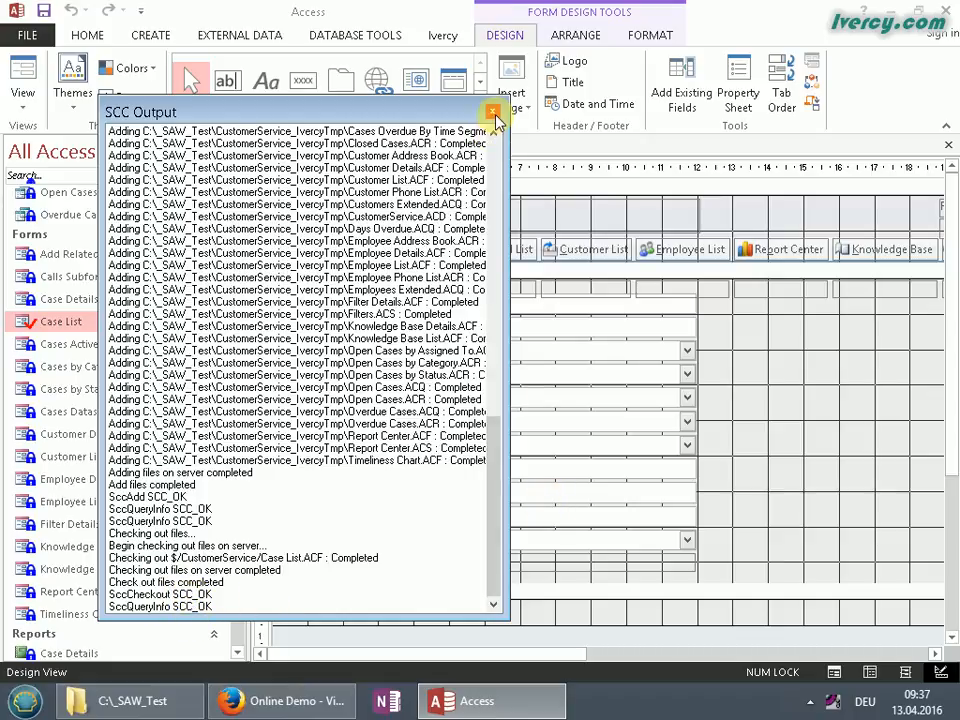
{"action": "mouse_move", "coordinate": [500, 578]}
{"action": "left_mouse_down"}
{"action": "mouse_move", "coordinate": [465, 368]}
{"action": "mouse_move", "coordinate": [470, 325]}
{"action": "mouse_move", "coordinate": [491, 594]}
{"action": "left_mouse_up"}
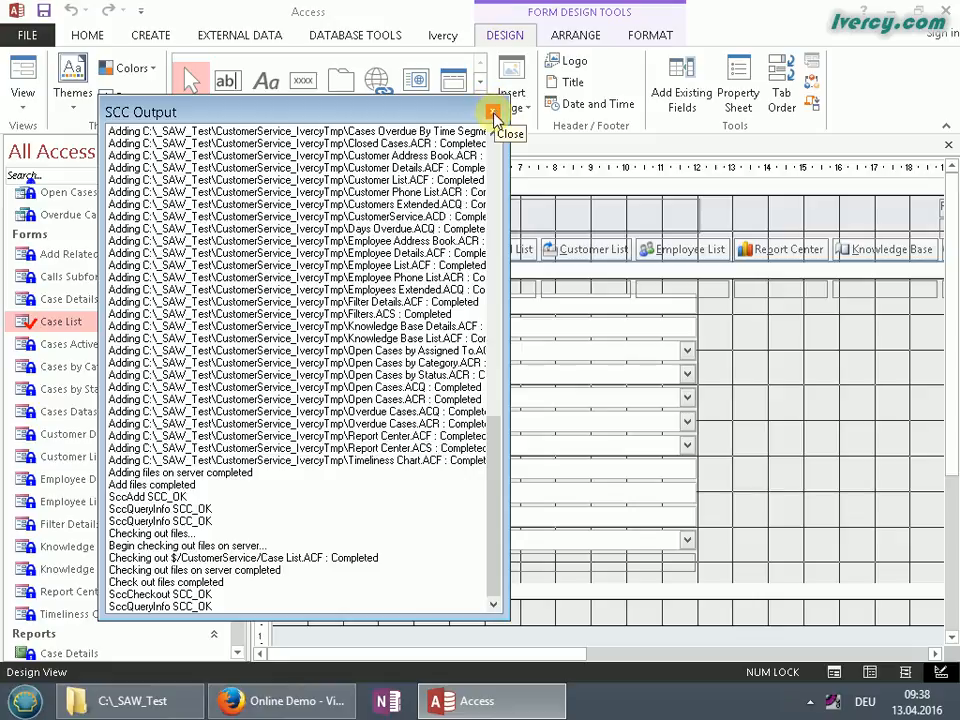
{"action": "left_click", "coordinate": [455, 36]}
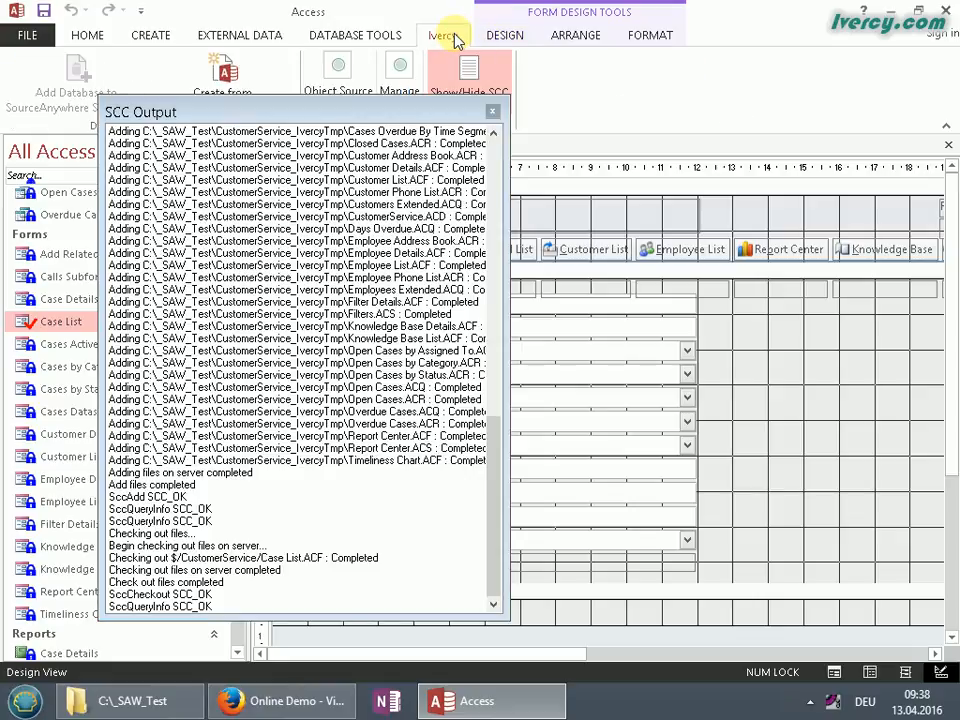
{"action": "left_click", "coordinate": [467, 78]}
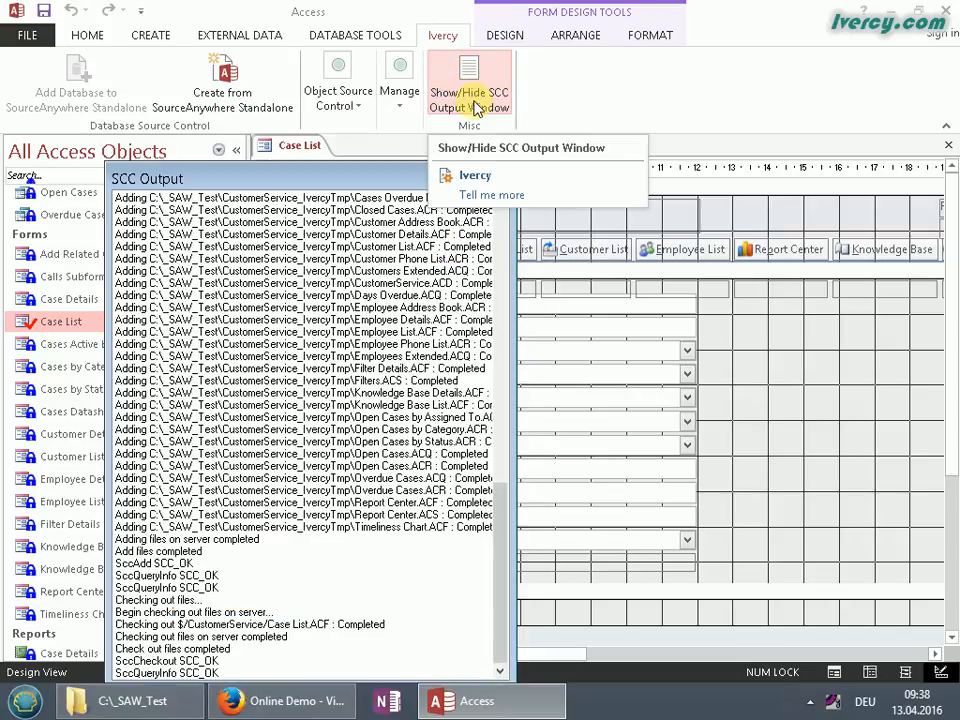
{"action": "left_click", "coordinate": [476, 106]}
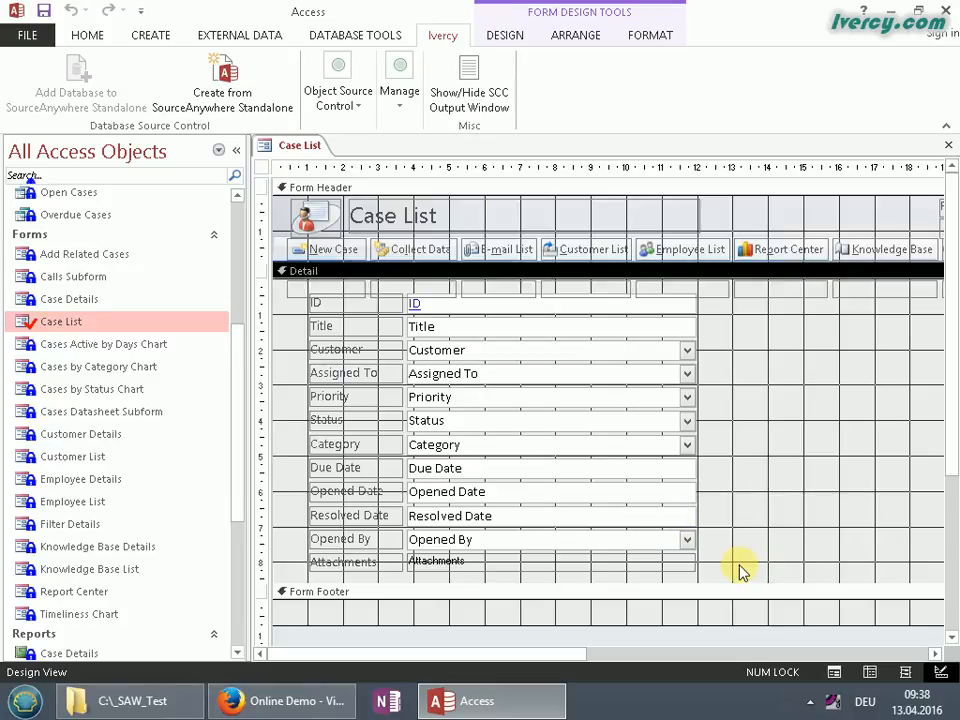
Stretch all Detail field boxes, ID through Attachments, to about the 19 cm ruler mark
{"action": "left_click_drag", "start_coordinate": [739, 566], "coordinate": [626, 314]}
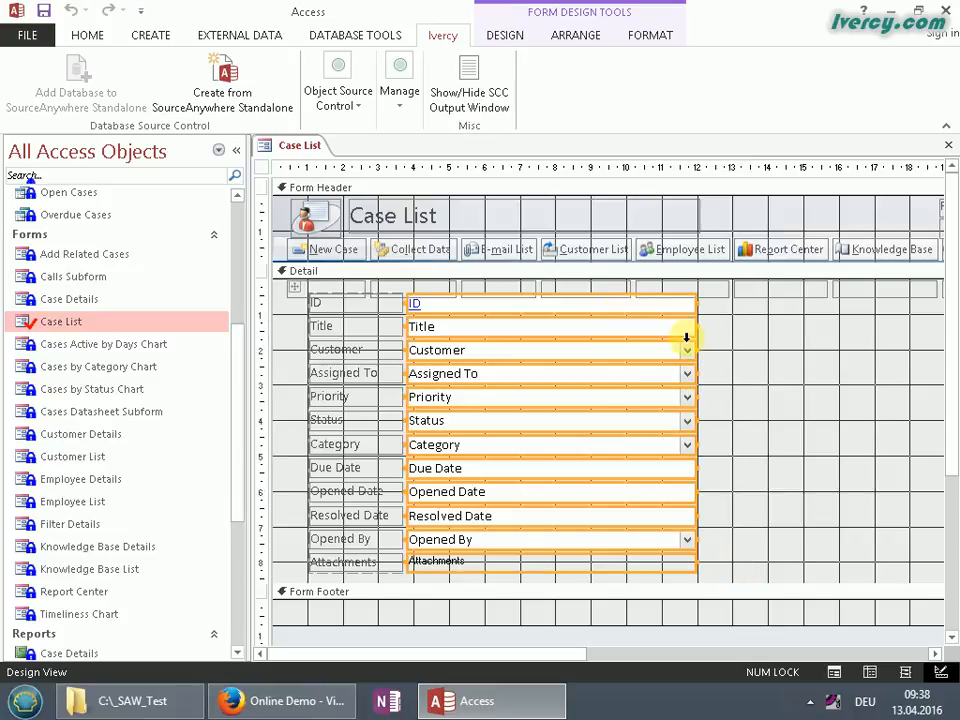
{"action": "left_click_drag", "start_coordinate": [697, 326], "coordinate": [939, 326]}
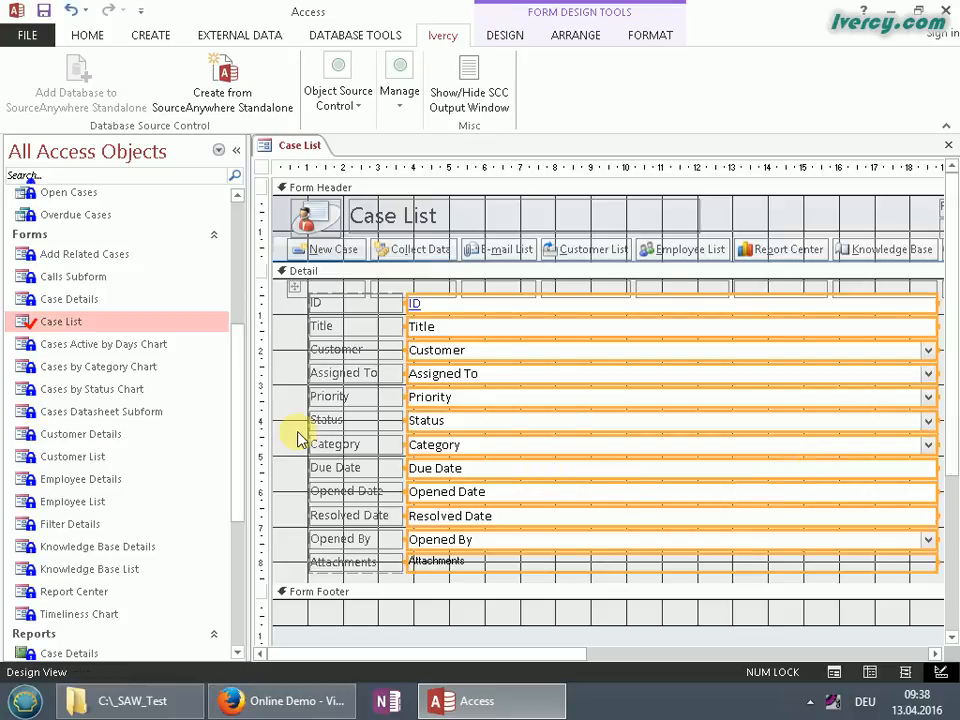
{"action": "left_click", "coordinate": [465, 316]}
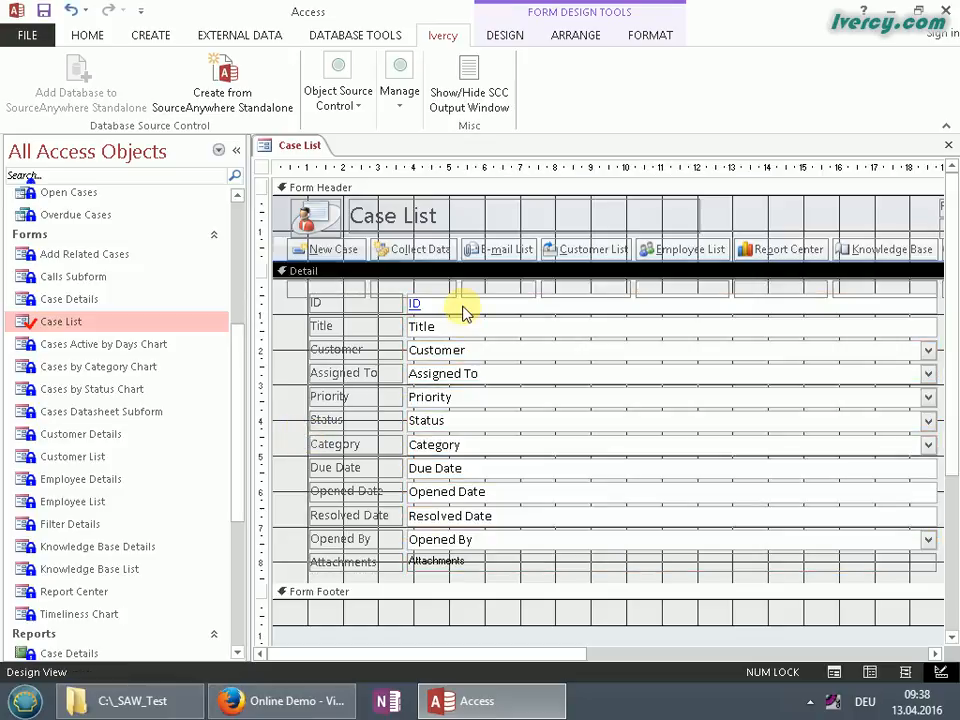
Select the ID text box on the Case List form
{"action": "left_click", "coordinate": [464, 311]}
{"action": "left_click", "coordinate": [492, 542], "text": "shift"}
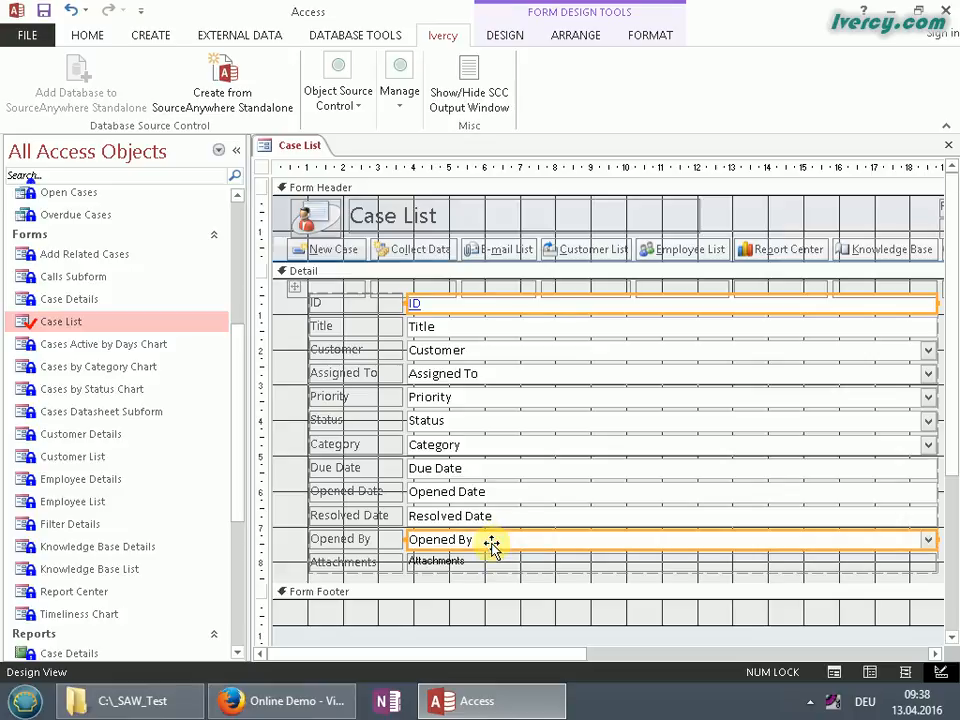
{"action": "left_click", "coordinate": [456, 327]}
{"action": "left_click", "coordinate": [459, 306]}
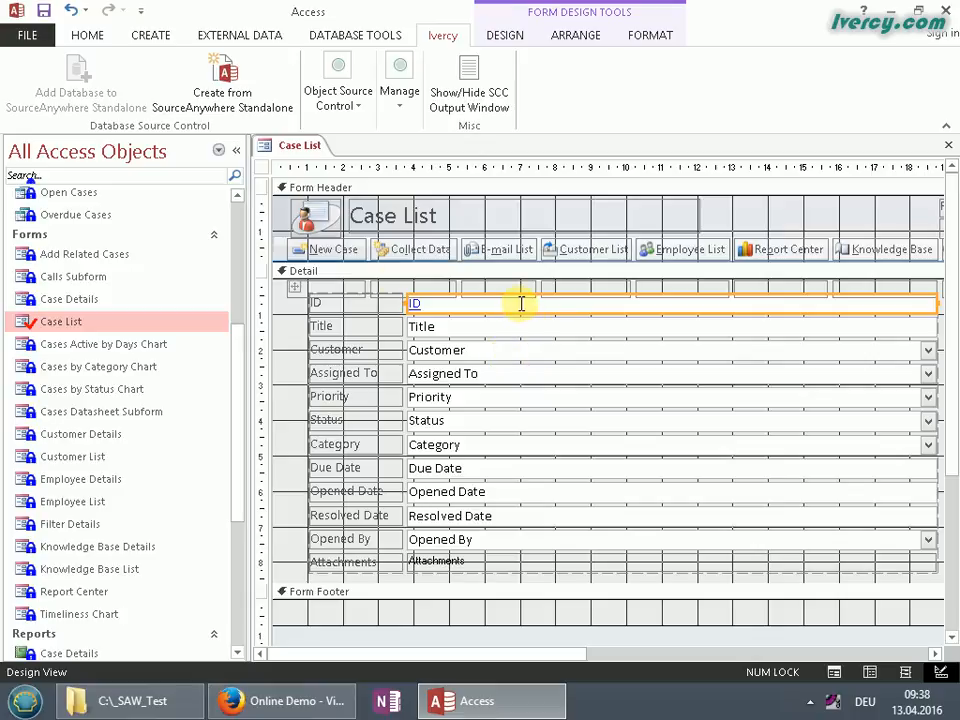
Make the ID field bold from the FORMAT tab
{"action": "left_click", "coordinate": [502, 36]}
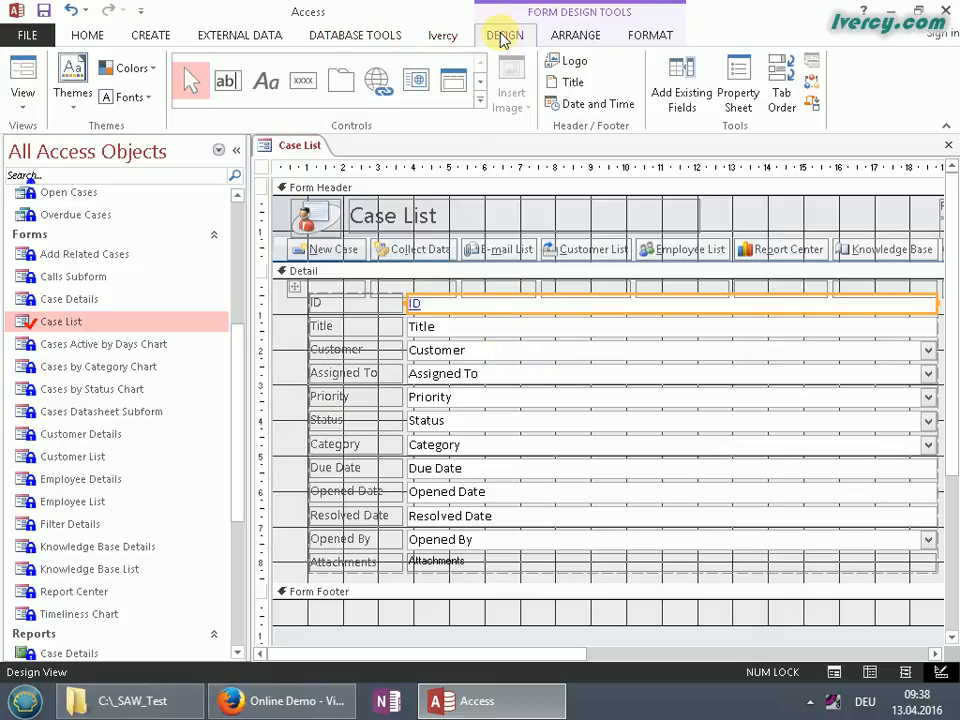
{"action": "left_click", "coordinate": [668, 35]}
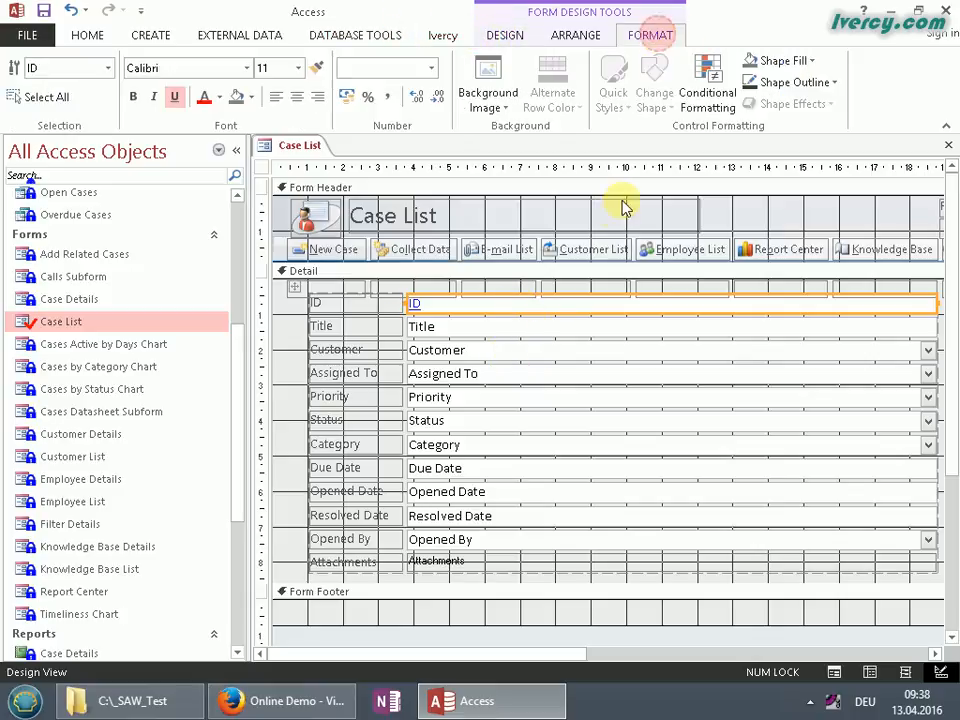
{"action": "left_click", "coordinate": [134, 97]}
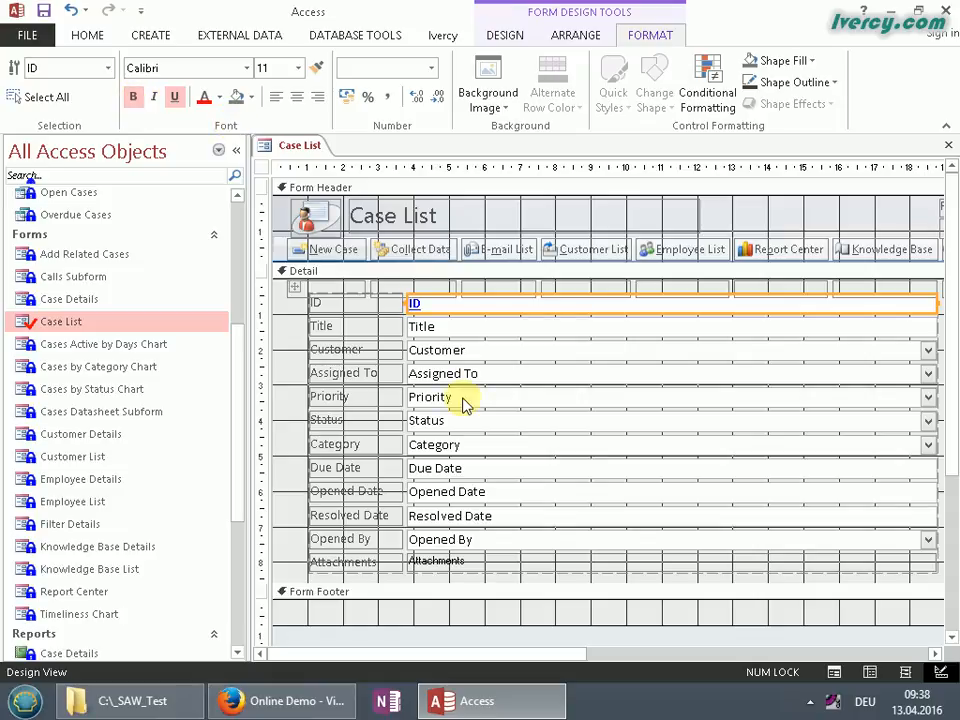
Rename the Title label to 'Person Title'
{"action": "left_click", "coordinate": [360, 328]}
{"action": "left_click", "coordinate": [358, 324]}
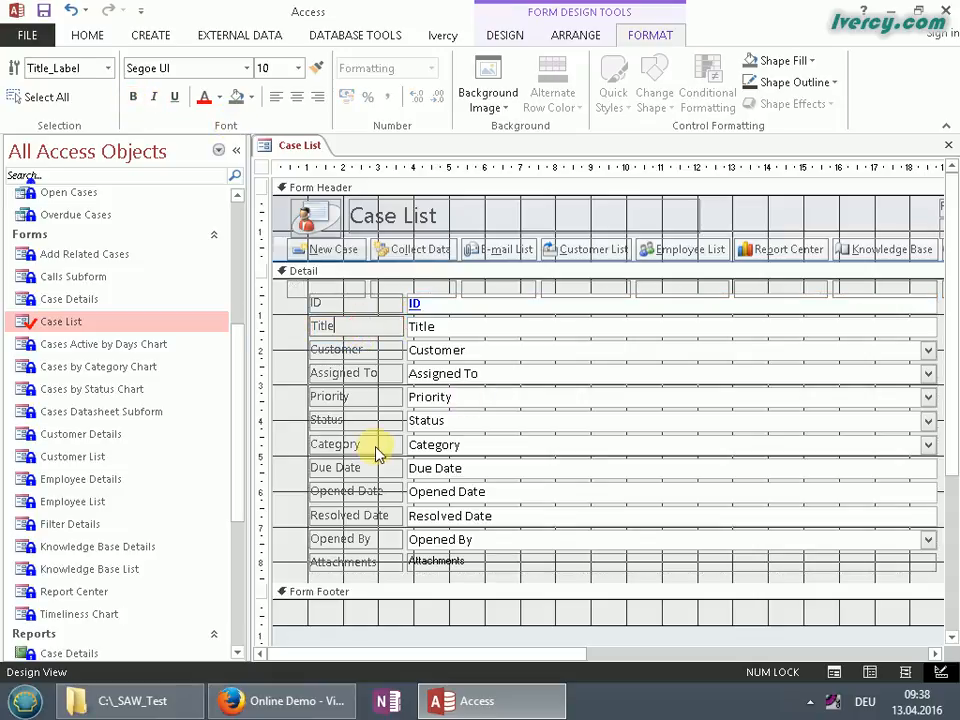
{"action": "type", "text": "Person"}
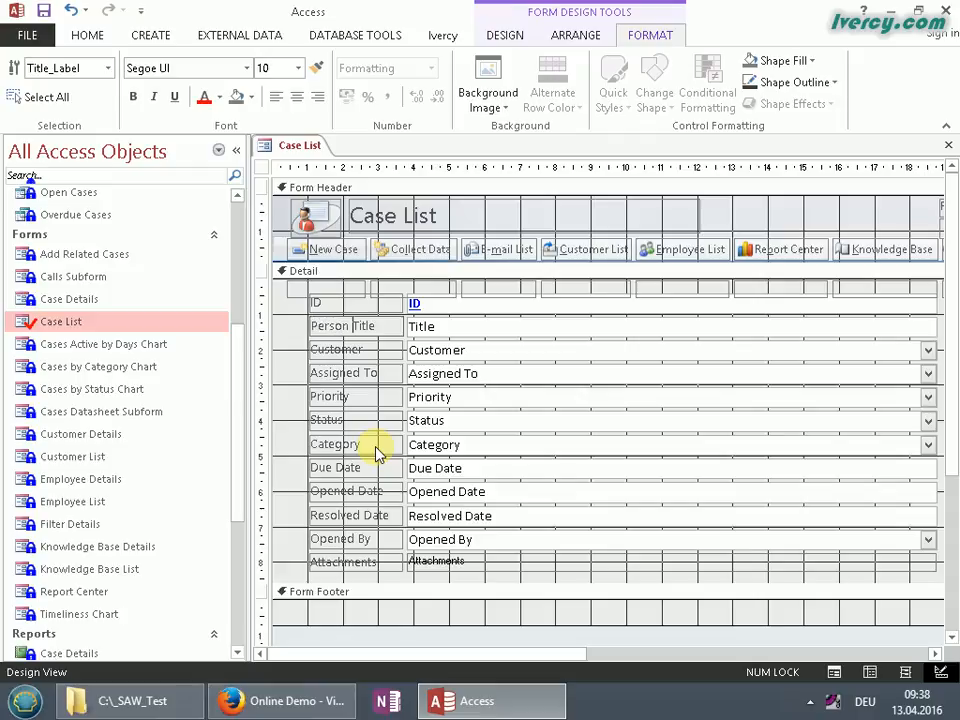
{"action": "left_click", "coordinate": [285, 390]}
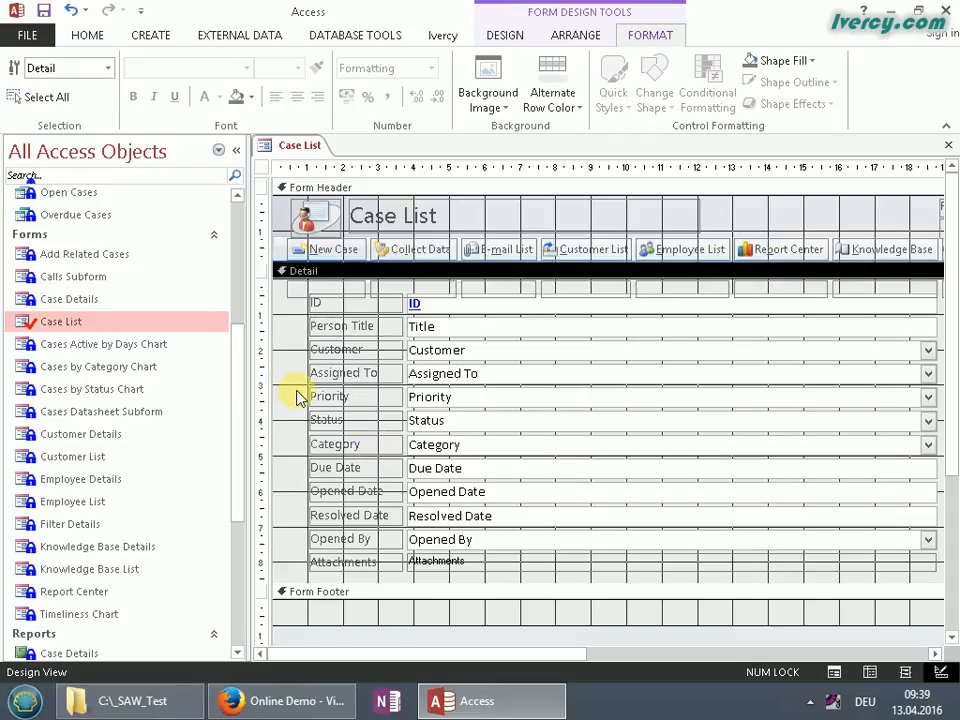
{"action": "left_click", "coordinate": [948, 146]}
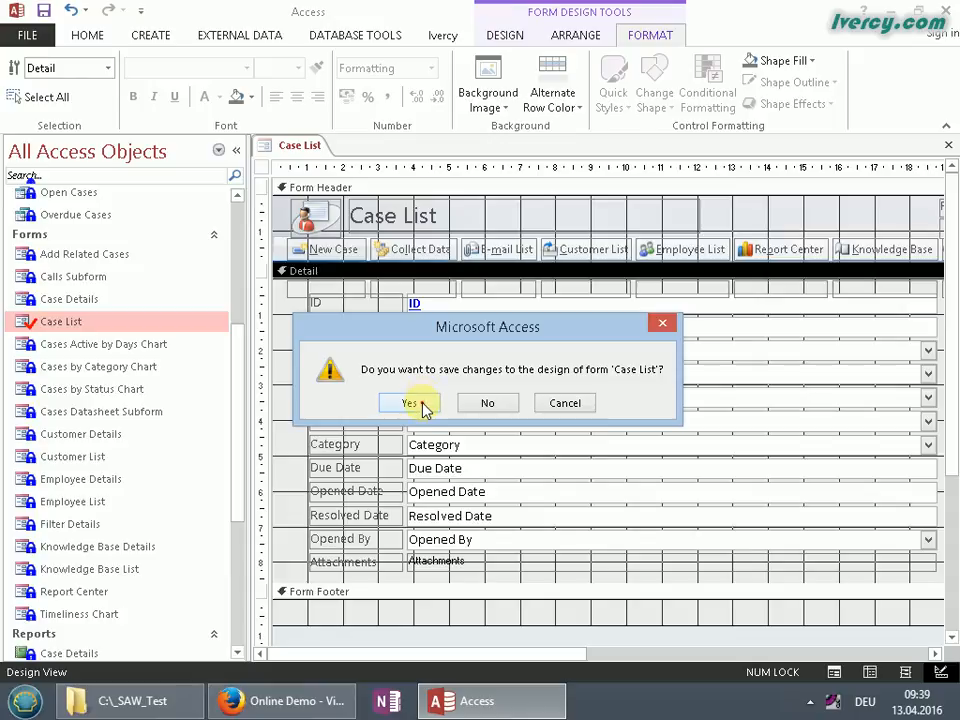
{"action": "left_click", "coordinate": [424, 404]}
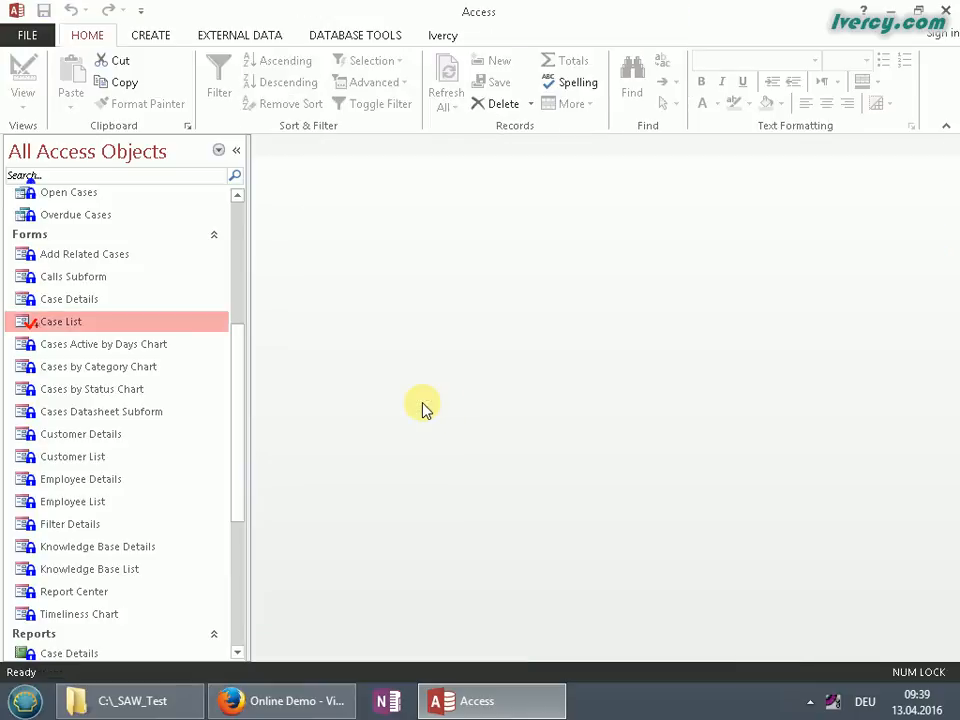
{"action": "left_click", "coordinate": [42, 342]}
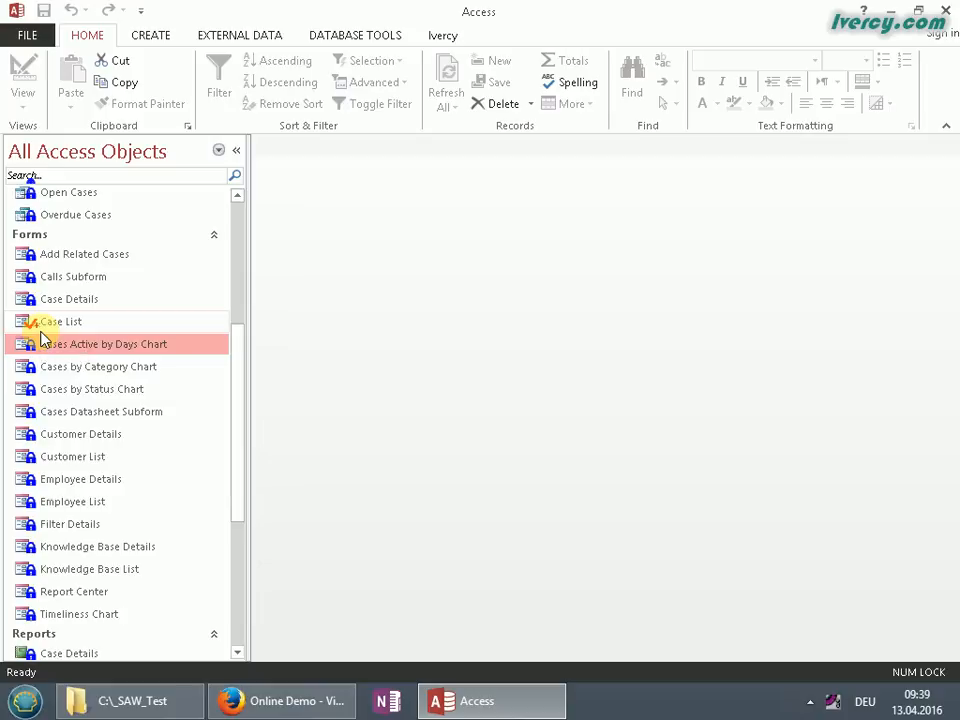
Check in the Case List form with the comment 'minor layout changes'
{"action": "left_click", "coordinate": [70, 322]}
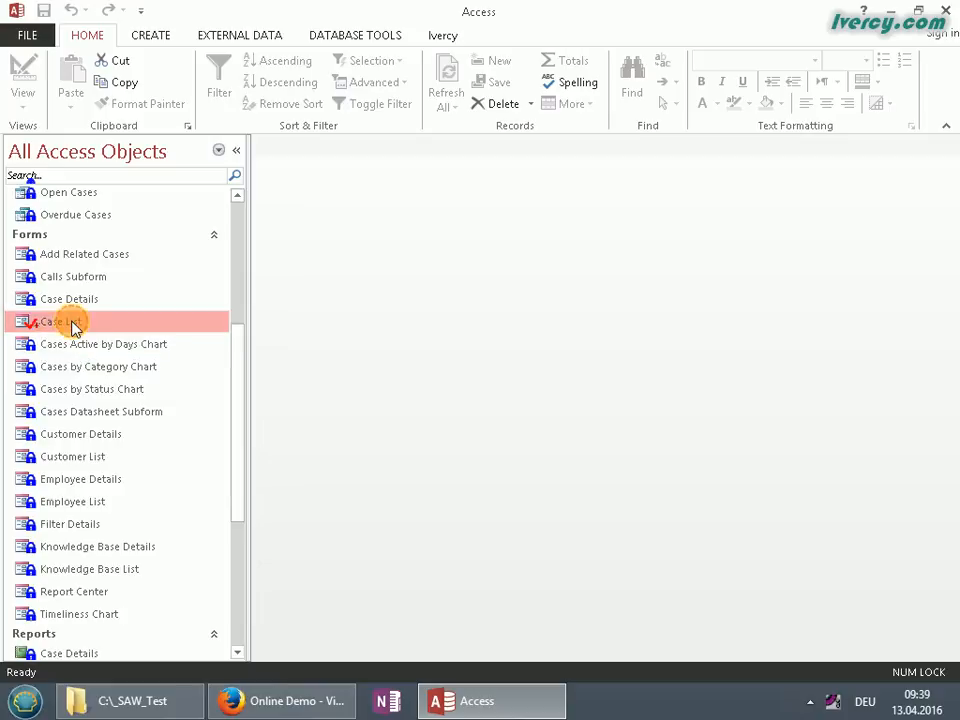
{"action": "right_click", "coordinate": [71, 322]}
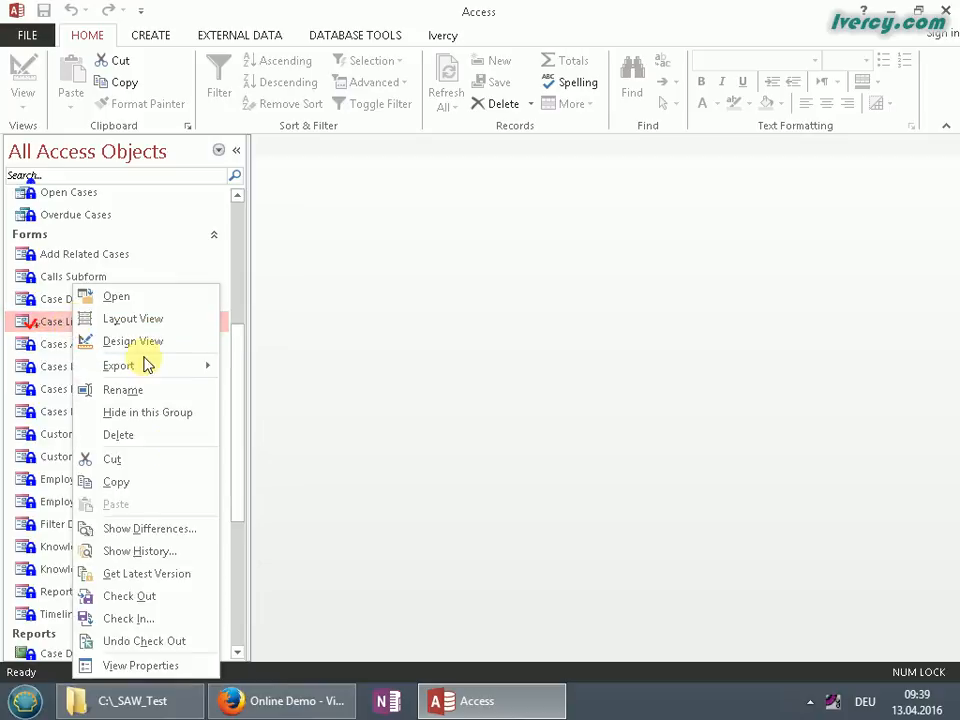
{"action": "left_click", "coordinate": [132, 619]}
{"action": "left_click", "coordinate": [368, 552]}
{"action": "type", "text": "min"}
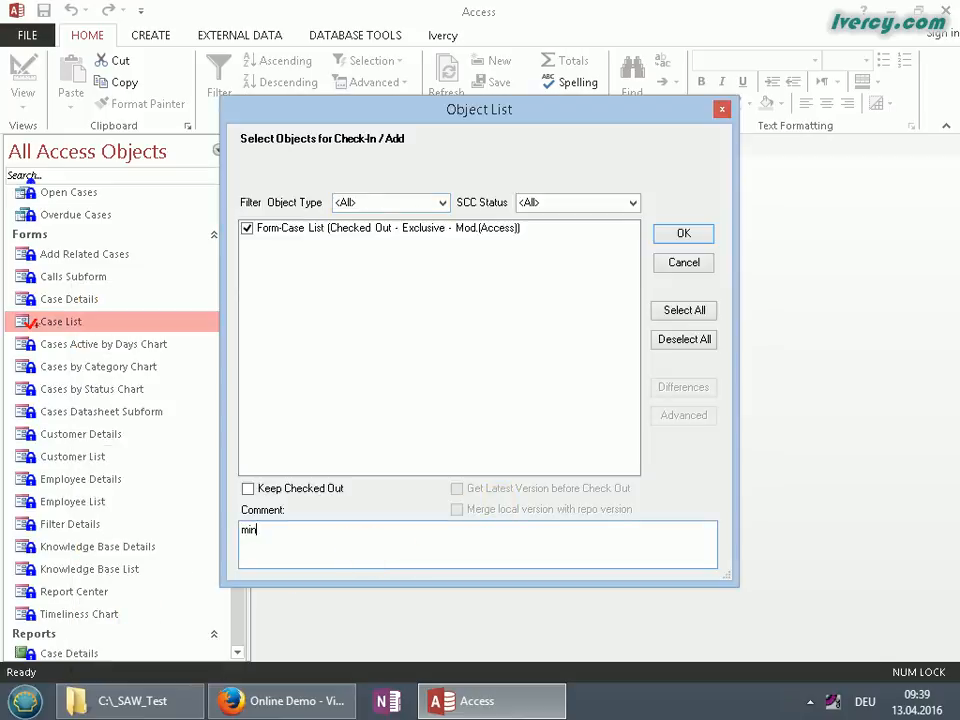
{"action": "type", "text": "or layout changes"}
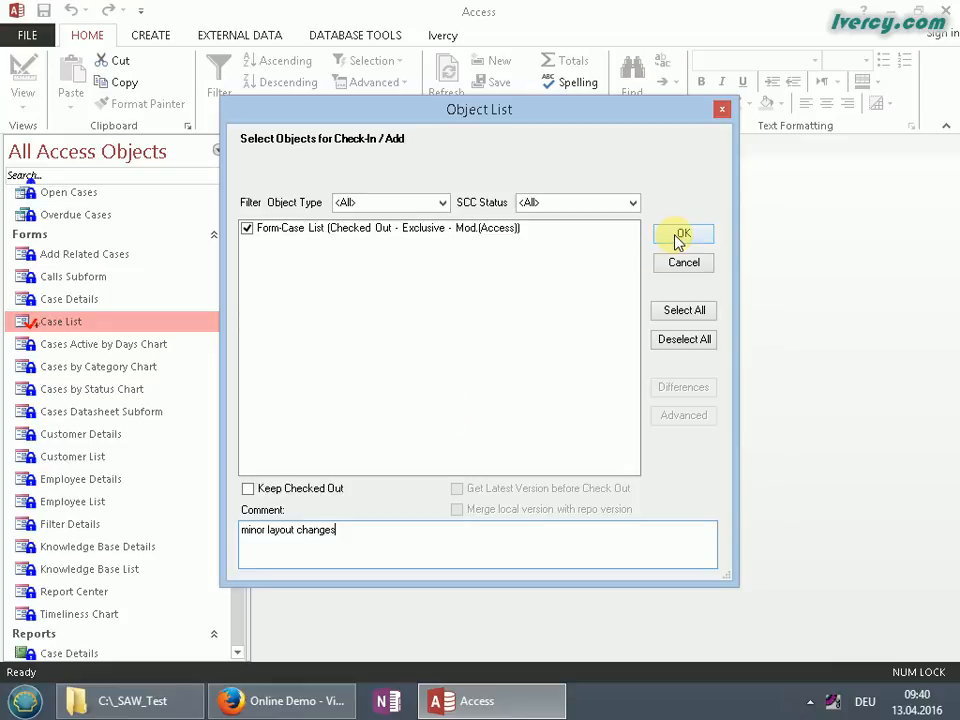
{"action": "left_click", "coordinate": [683, 234]}
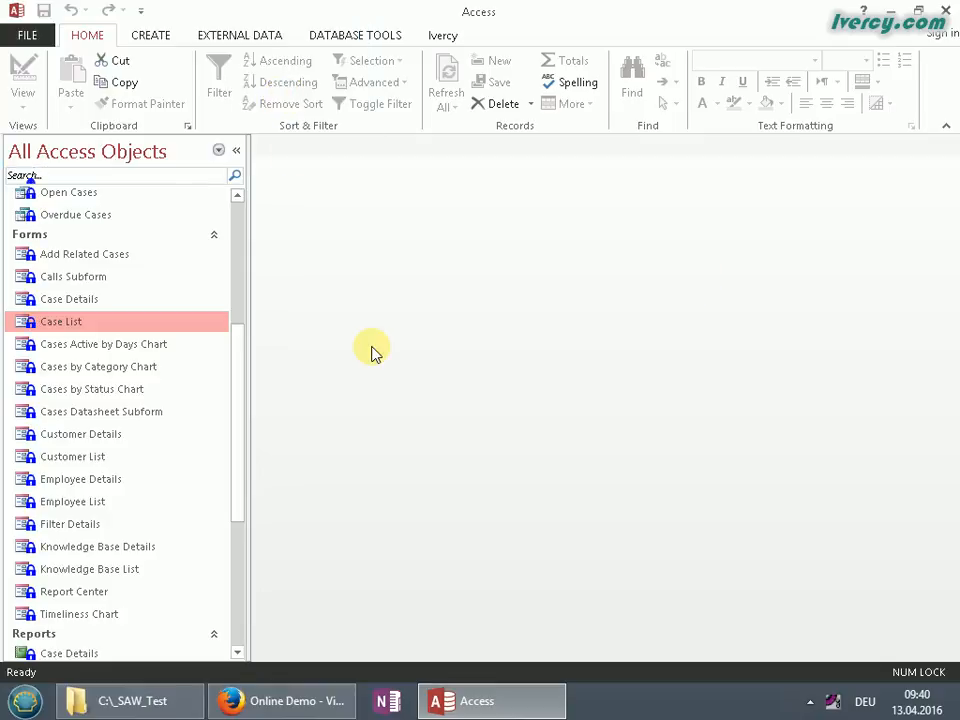
{"action": "left_click", "coordinate": [140, 344]}
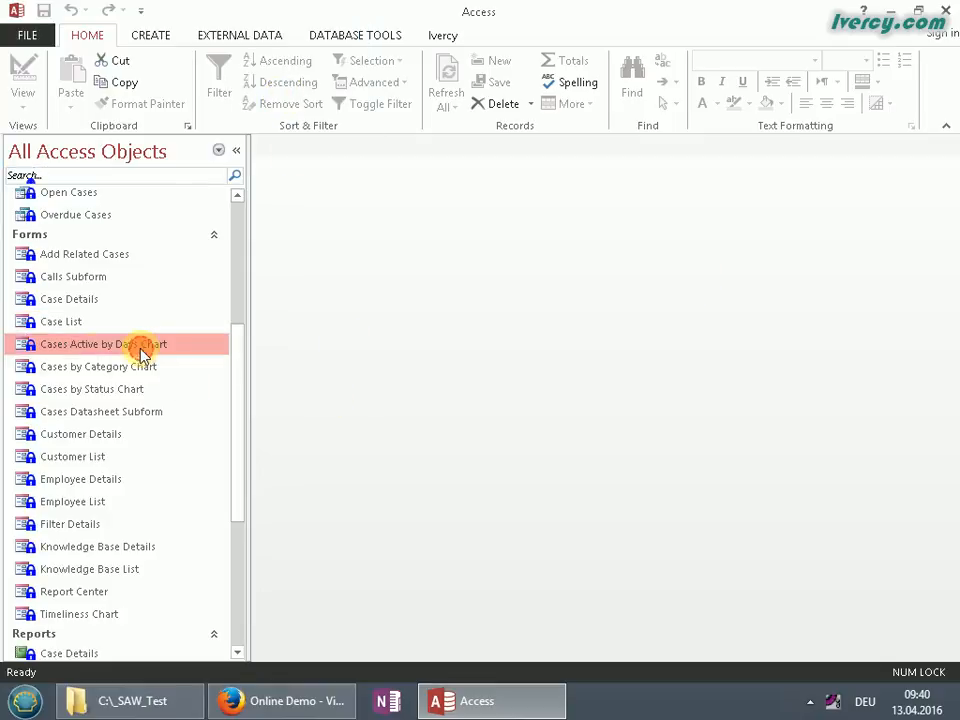
{"action": "left_click", "coordinate": [68, 324]}
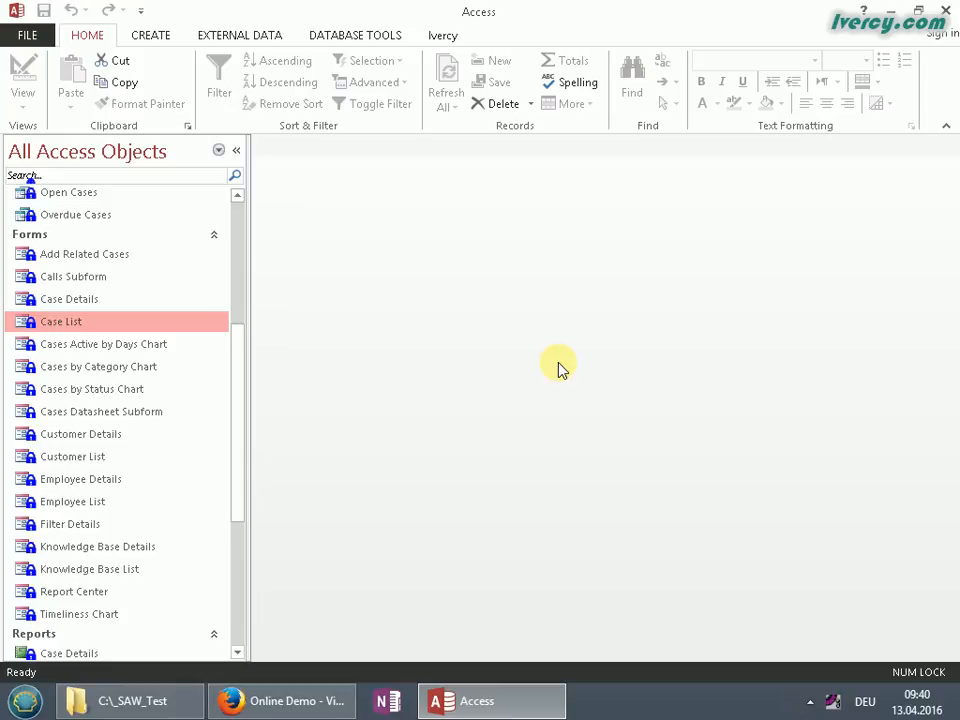
Close Access and delete the CustomerService database, Ivercy temp folder and config XML from C:\_SAW_Test
{"action": "left_click", "coordinate": [945, 11]}
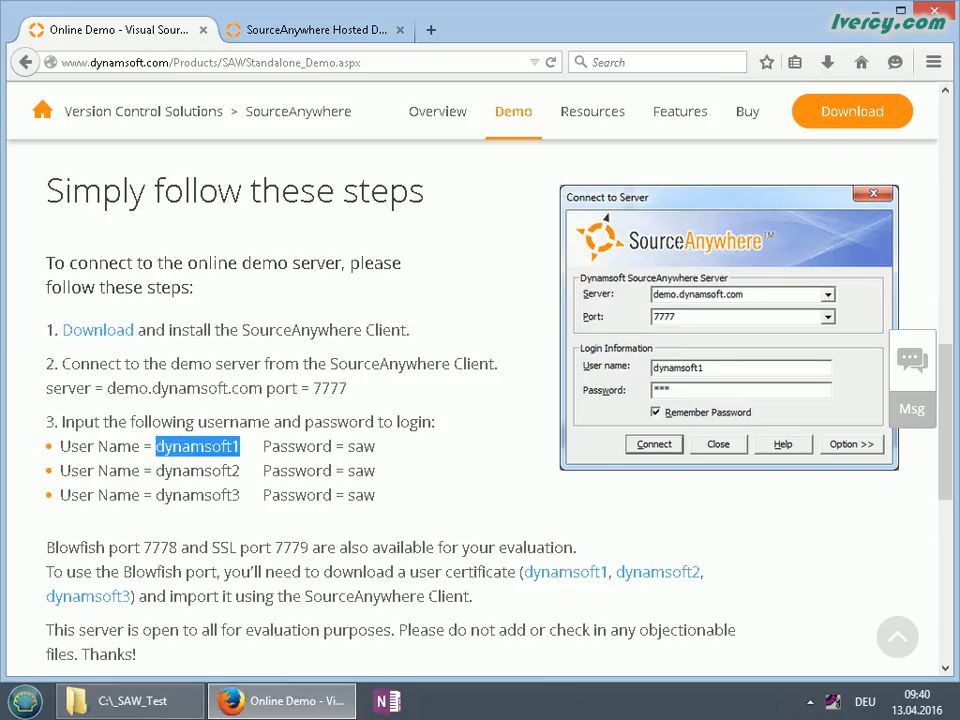
{"action": "left_click", "coordinate": [150, 700]}
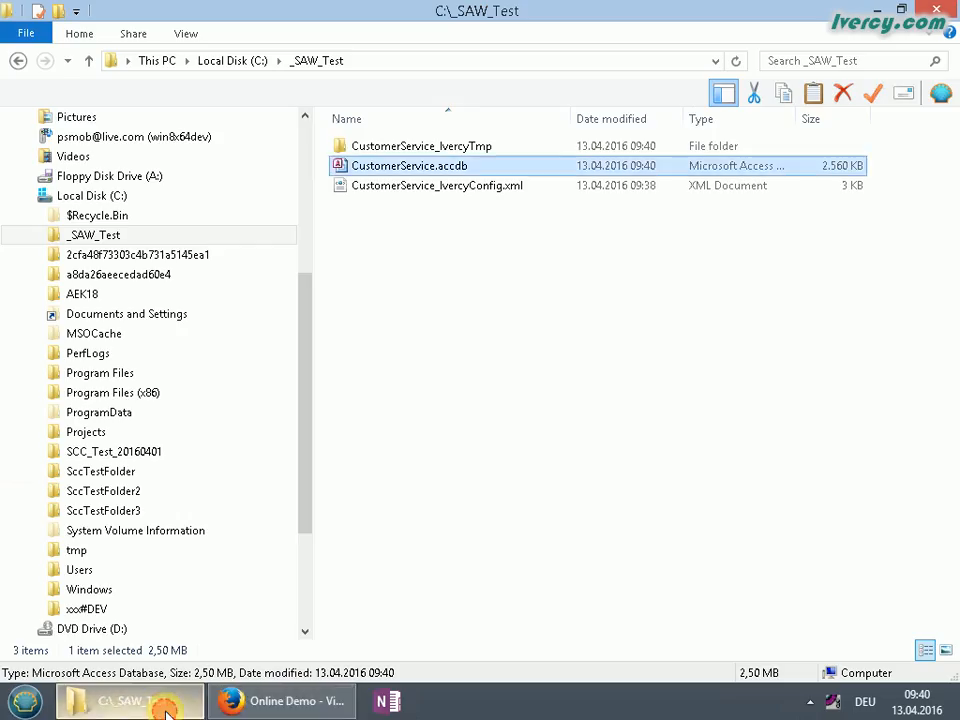
{"action": "left_click", "coordinate": [572, 334]}
{"action": "left_click_drag", "start_coordinate": [654, 242], "coordinate": [392, 124]}
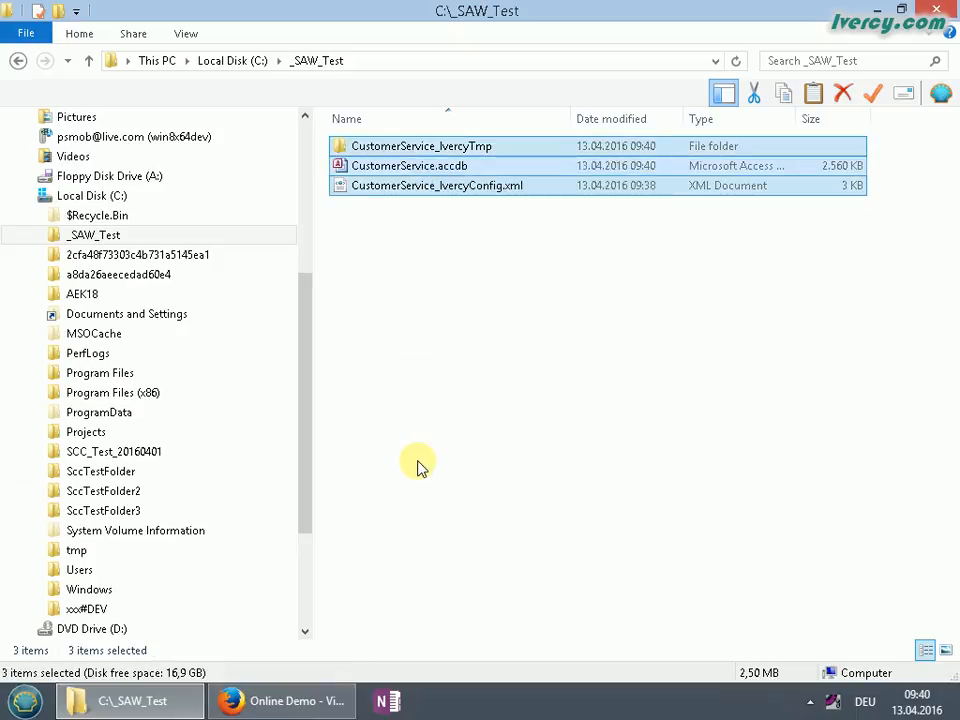
{"action": "key", "text": "Delete"}
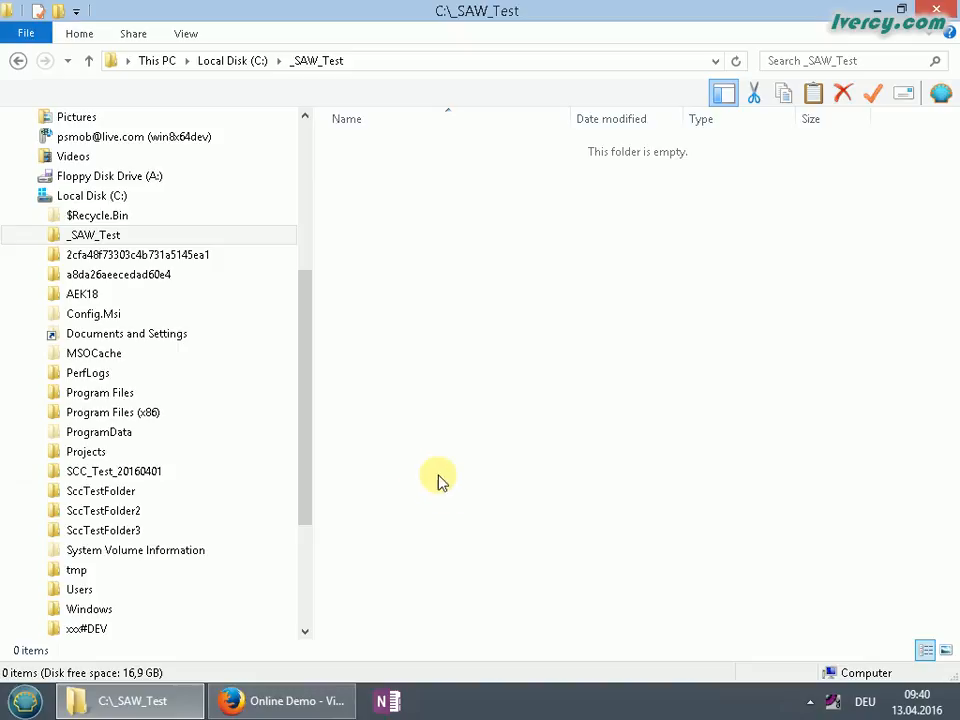
{"action": "left_click", "coordinate": [20, 705]}
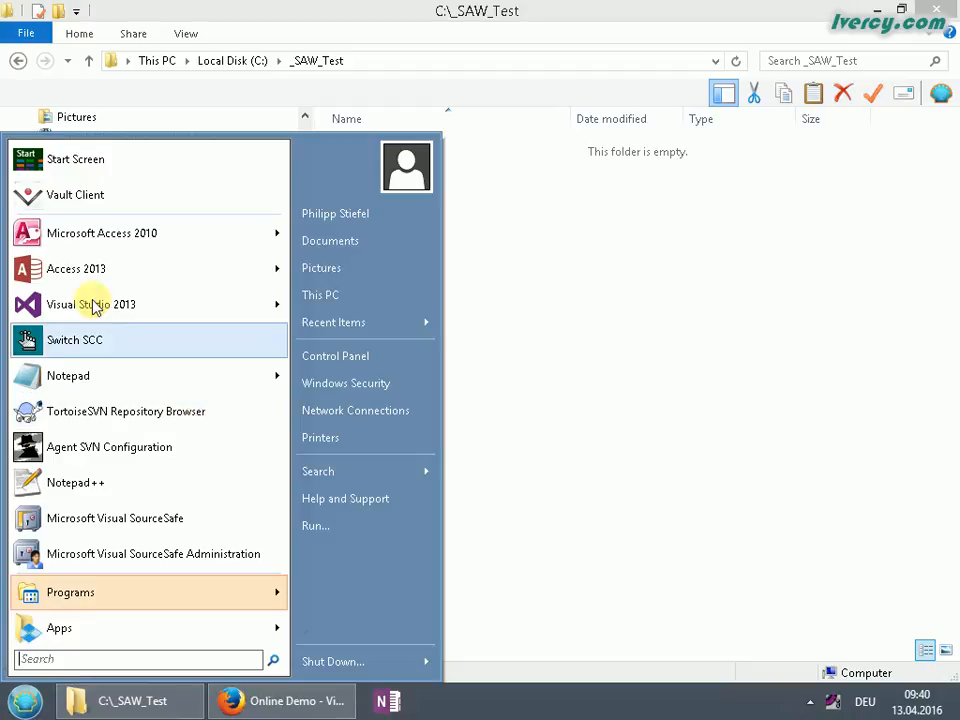
Copy the second demo account's user name from the SourceAnywhere demo page in Firefox
{"action": "left_click", "coordinate": [265, 700]}
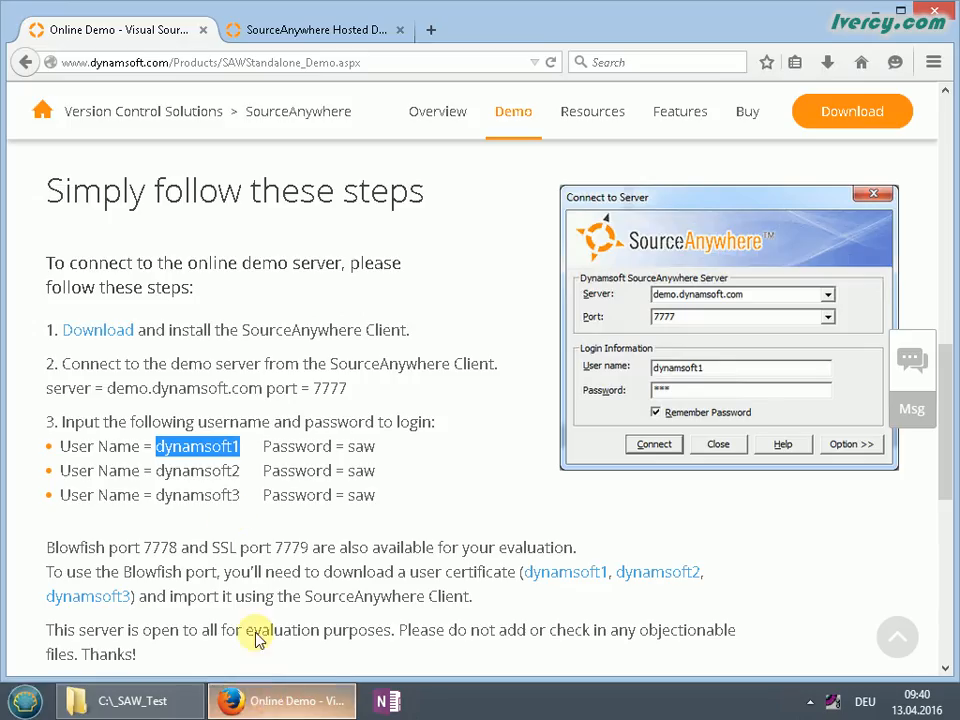
{"action": "left_click", "coordinate": [155, 467]}
{"action": "left_click_drag", "start_coordinate": [181, 470], "coordinate": [236, 467]}
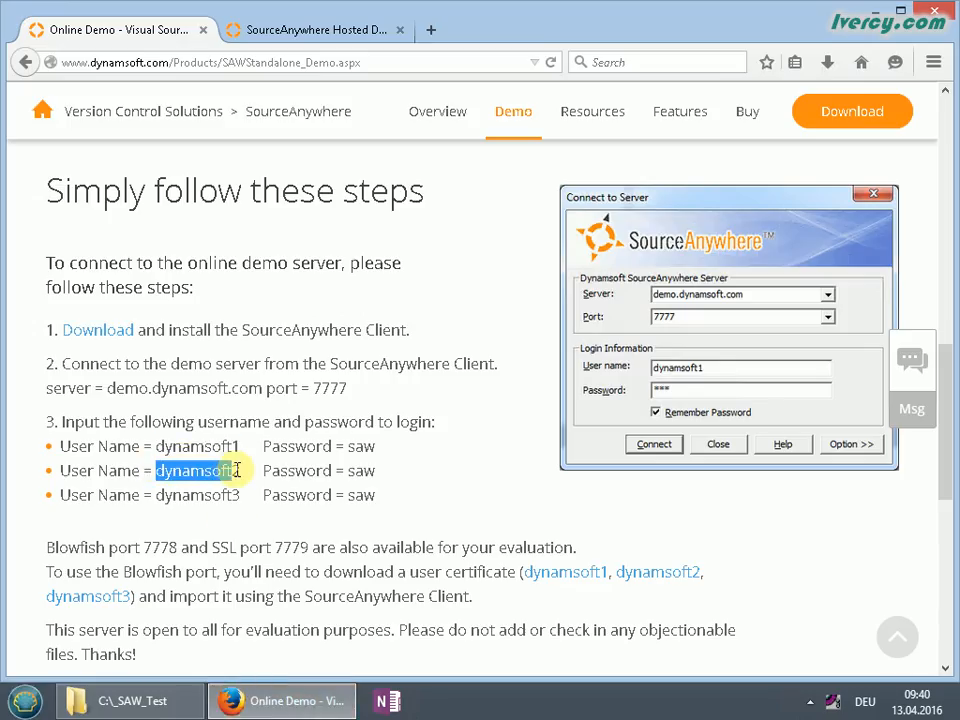
{"action": "right_click", "coordinate": [223, 475]}
{"action": "left_click", "coordinate": [259, 484]}
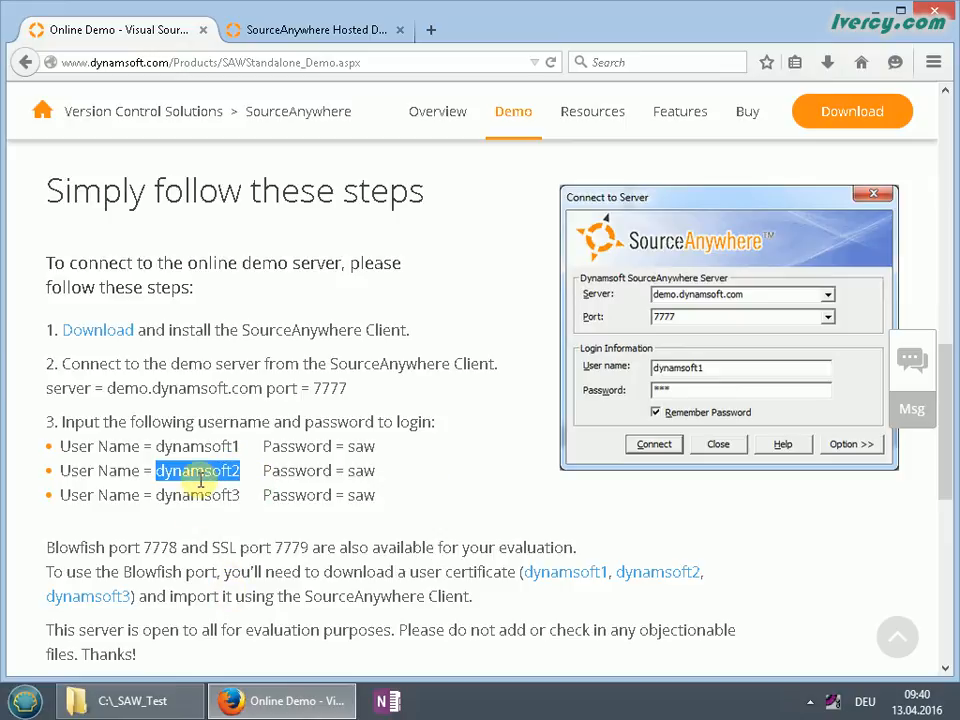
Minimize Firefox and launch Access 2013 from the Start menu
{"action": "left_click", "coordinate": [885, 10]}
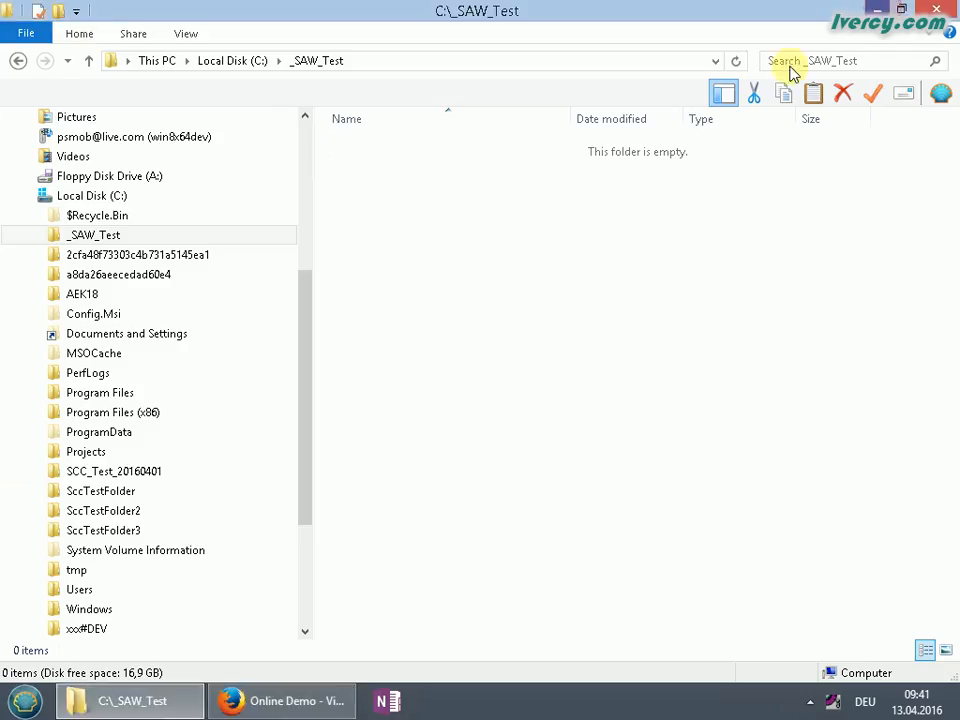
{"action": "left_click", "coordinate": [28, 705]}
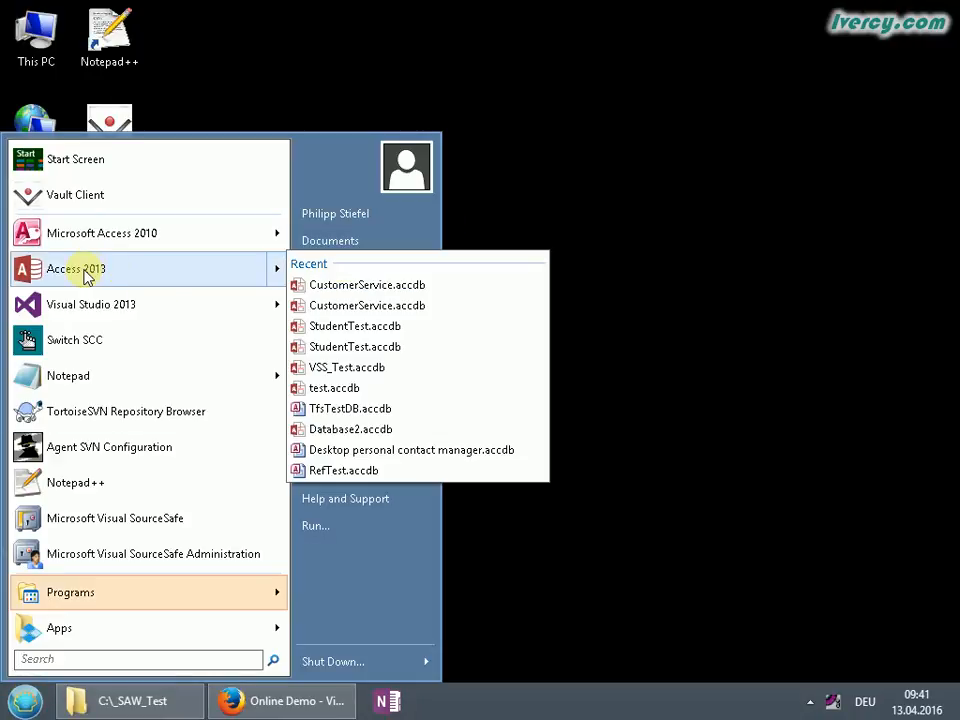
{"action": "left_click", "coordinate": [90, 268]}
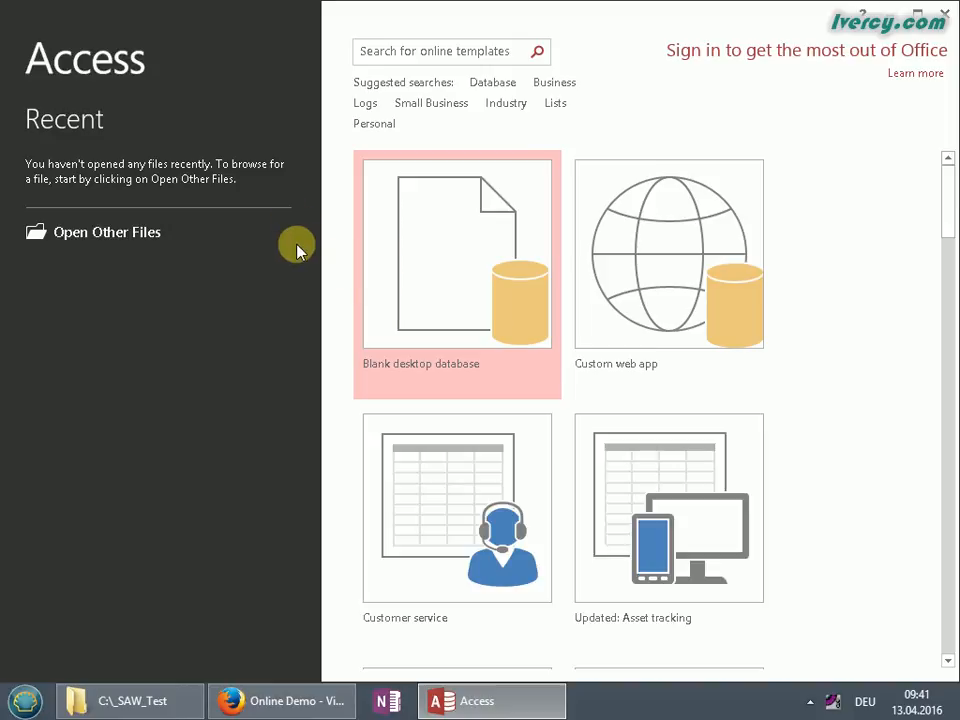
Start creating a database from the default SCC provider via Other Files > Ivercy
{"action": "left_click", "coordinate": [107, 234]}
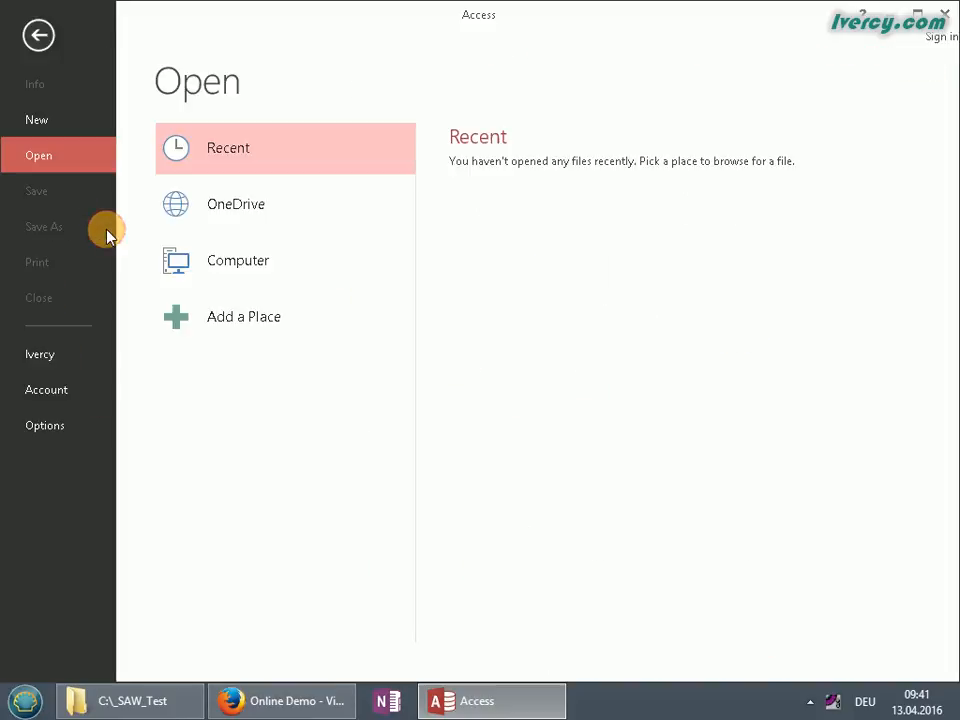
{"action": "left_click", "coordinate": [57, 357]}
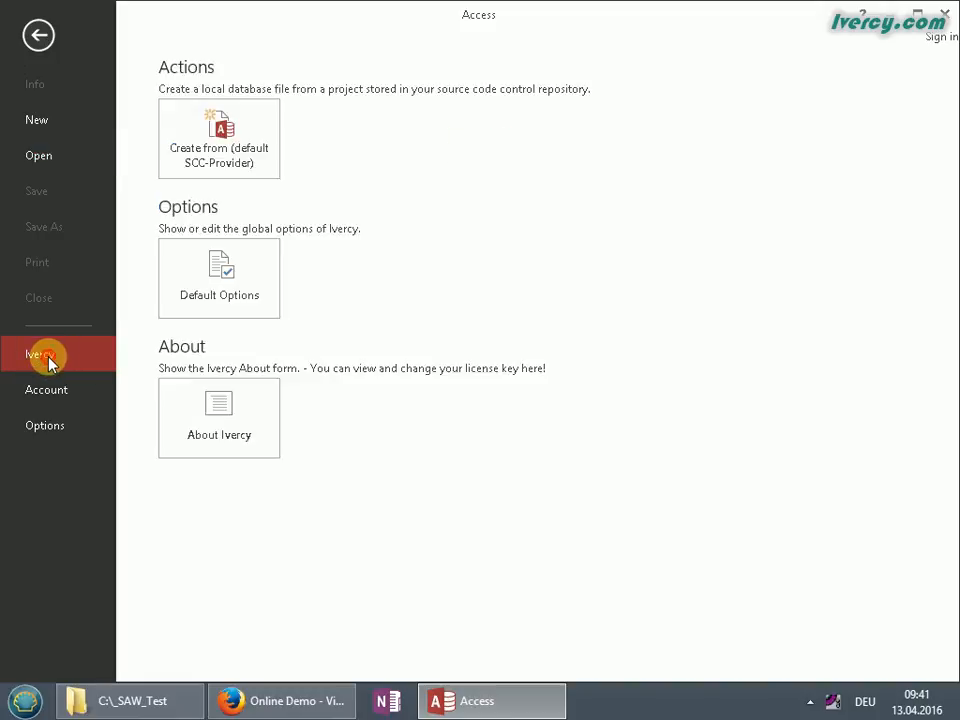
{"action": "left_click", "coordinate": [258, 158]}
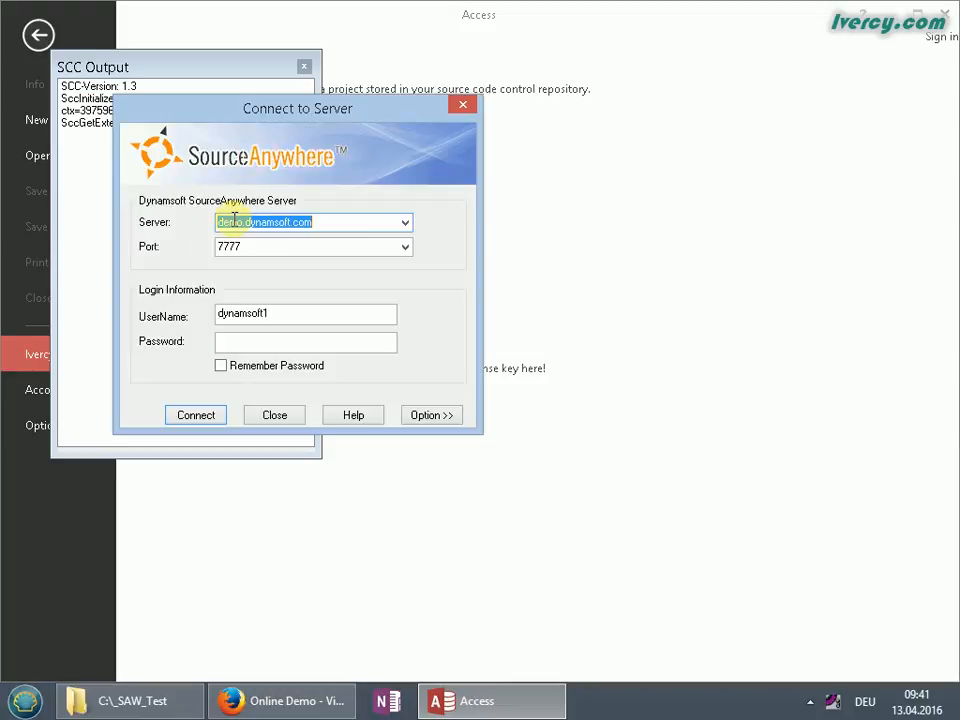
Log in as the second demo user with its password, connect, and choose the Test repository
{"action": "left_click", "coordinate": [286, 315]}
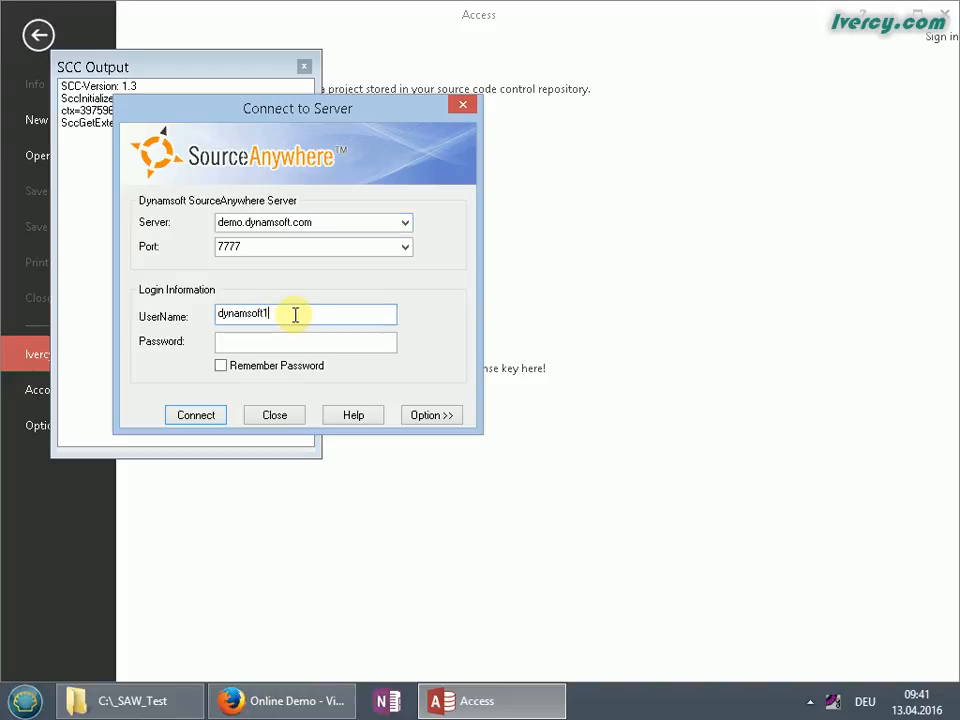
{"action": "key", "text": "BackSpace"}
{"action": "type", "text": "2"}
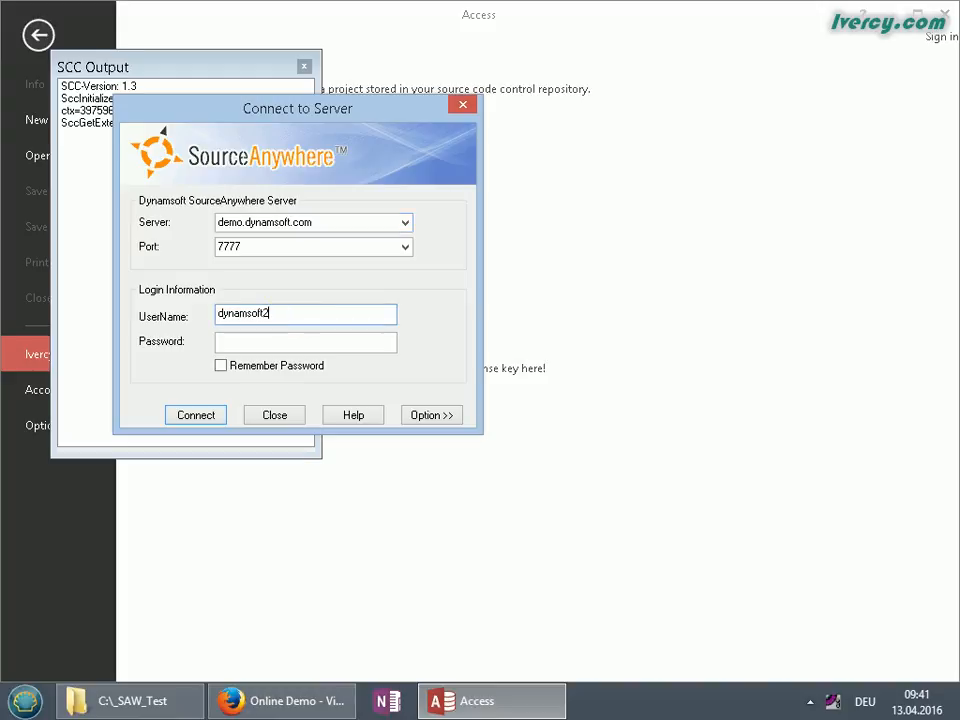
{"action": "key", "text": "Tab"}
{"action": "type", "text": "123"}
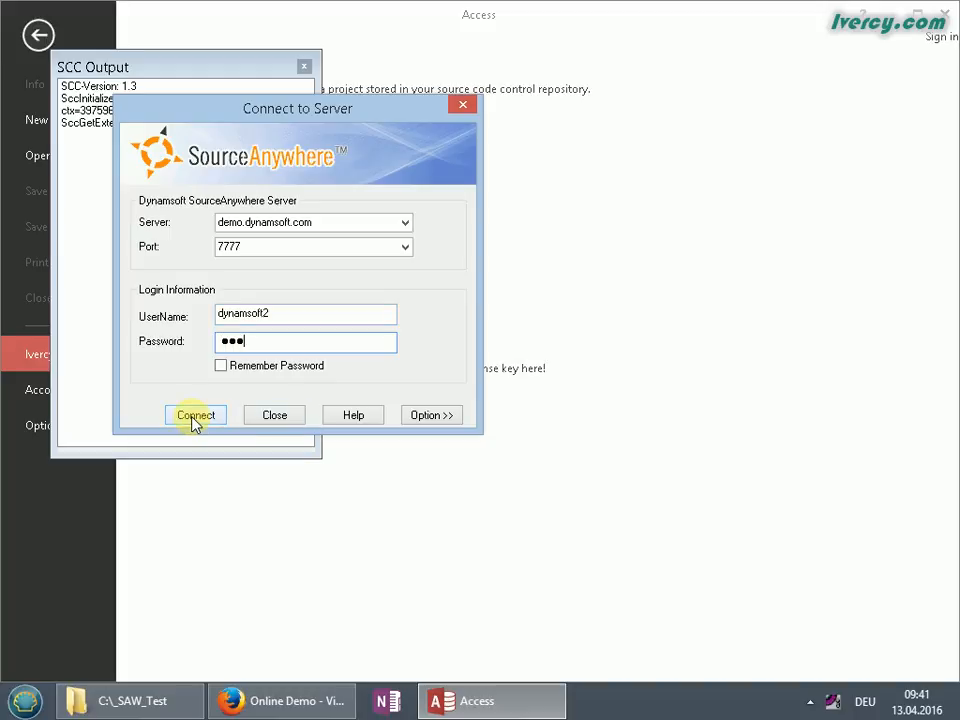
{"action": "left_click", "coordinate": [195, 415]}
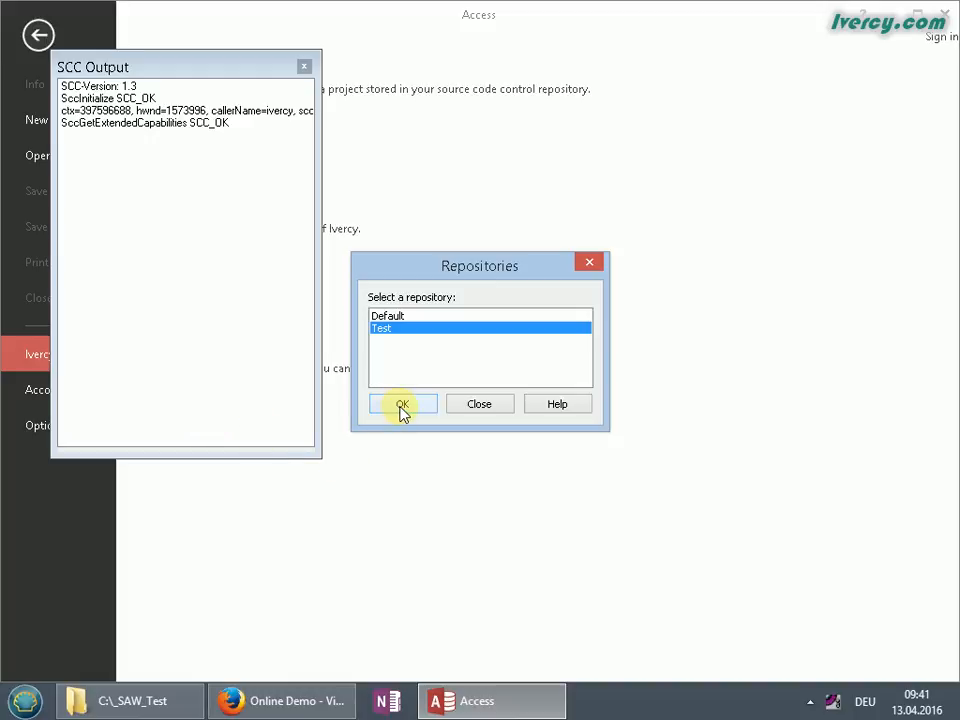
{"action": "left_click", "coordinate": [402, 405]}
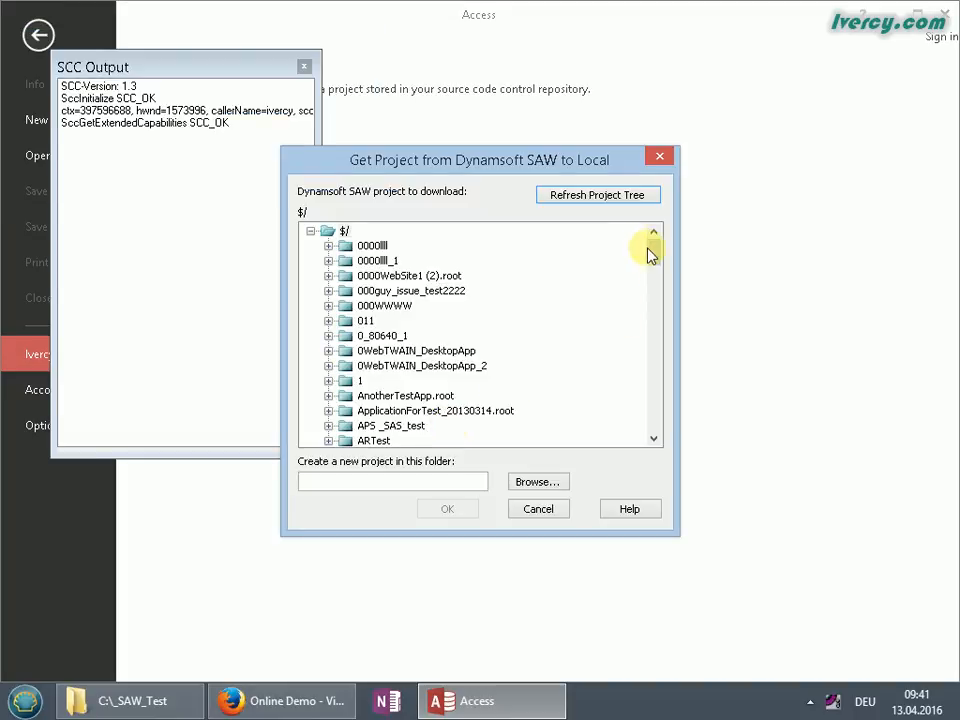
Browse to This PC > Local Disk (C:) > _SAW_Test as CustomerService's local folder and confirm
{"action": "left_click_drag", "start_coordinate": [654, 259], "coordinate": [658, 278]}
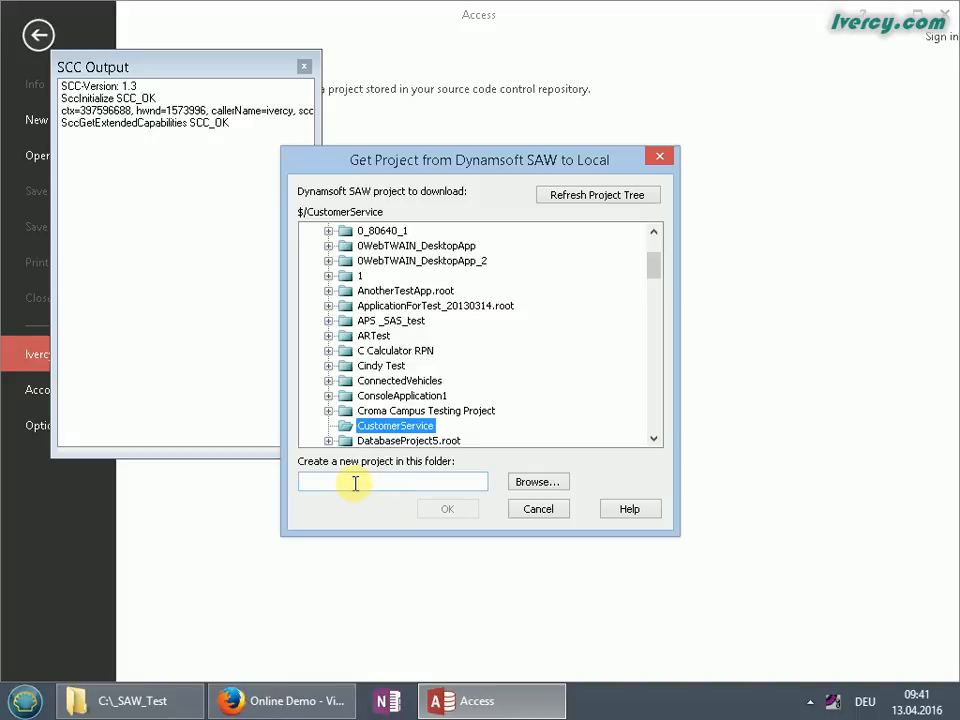
{"action": "left_click", "coordinate": [520, 485]}
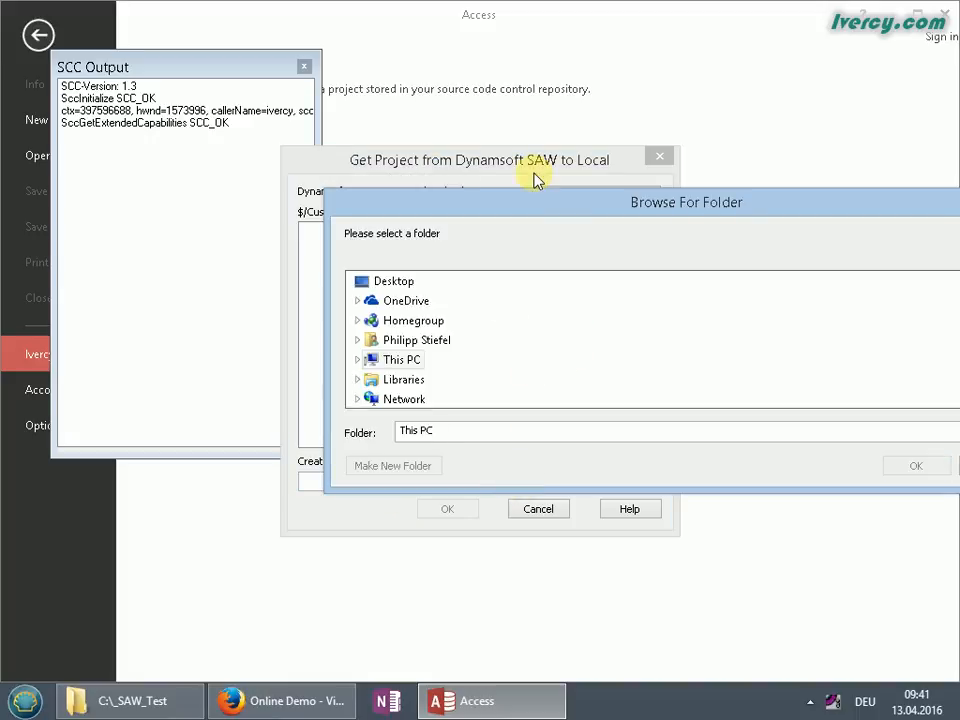
{"action": "left_click_drag", "start_coordinate": [531, 208], "coordinate": [333, 155]}
{"action": "left_click_drag", "start_coordinate": [815, 275], "coordinate": [821, 315]}
{"action": "left_click", "coordinate": [157, 268]}
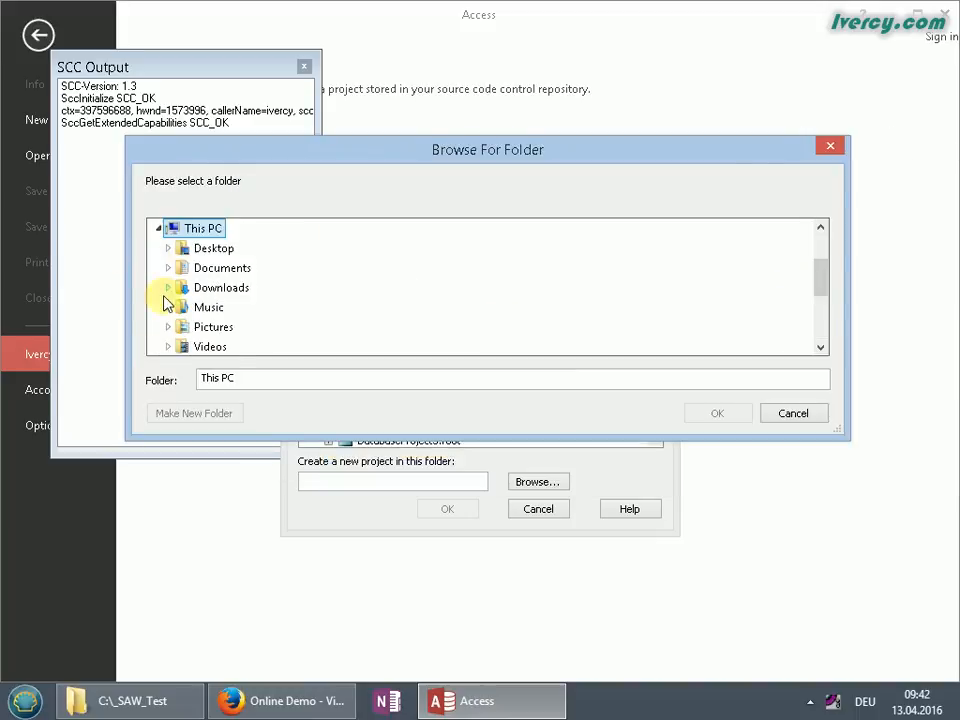
{"action": "scroll", "coordinate": [215, 310], "scroll_direction": "down", "scroll_amount": 3}
{"action": "left_click", "coordinate": [170, 255]}
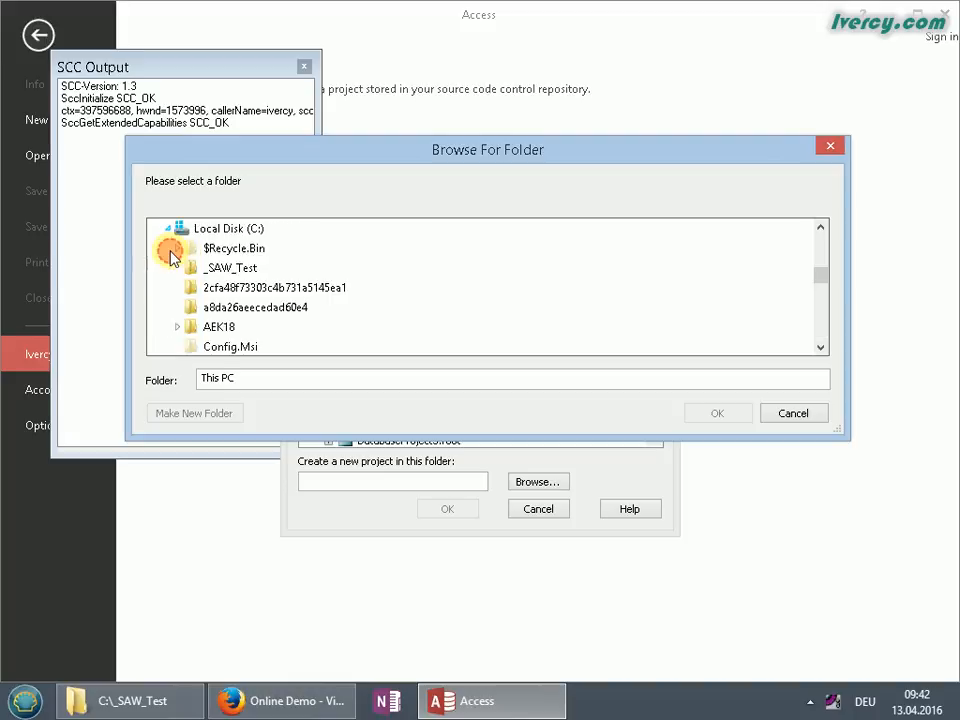
{"action": "left_click", "coordinate": [228, 267]}
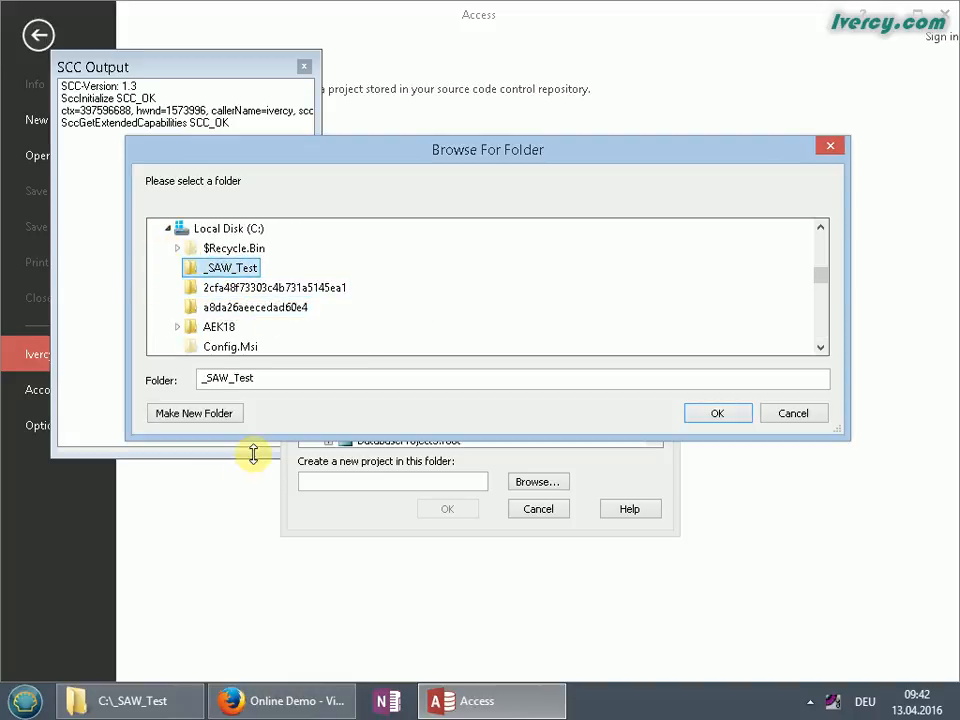
{"action": "left_click", "coordinate": [716, 415]}
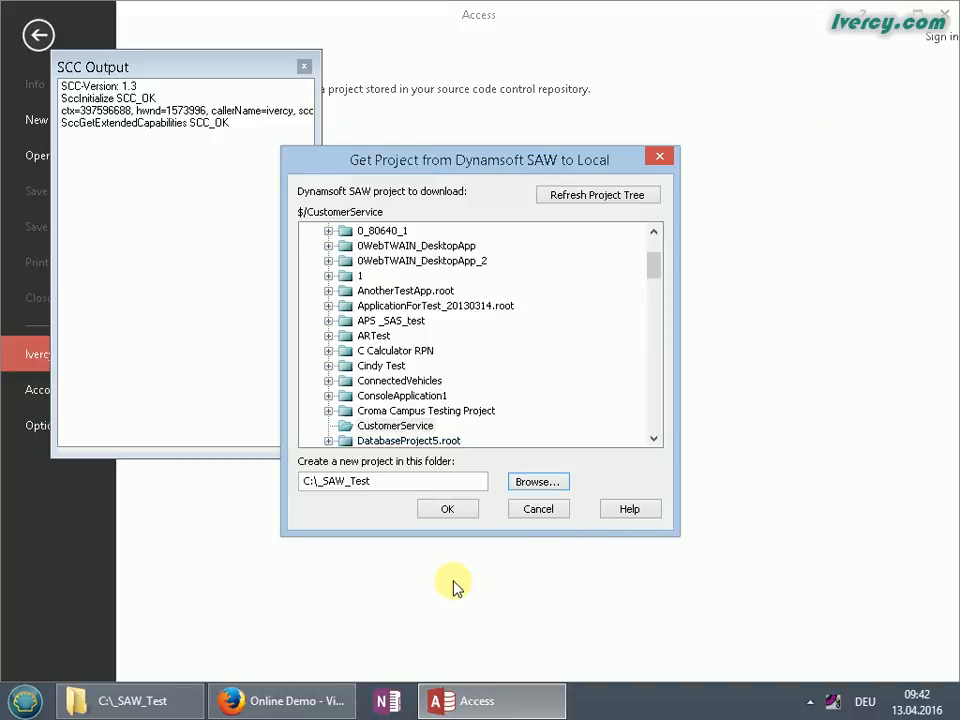
Import the CustomerService project into C:\_SAW_Test, dismiss the missing Case List warning, and close the SCC Output log
{"action": "left_click", "coordinate": [449, 510]}
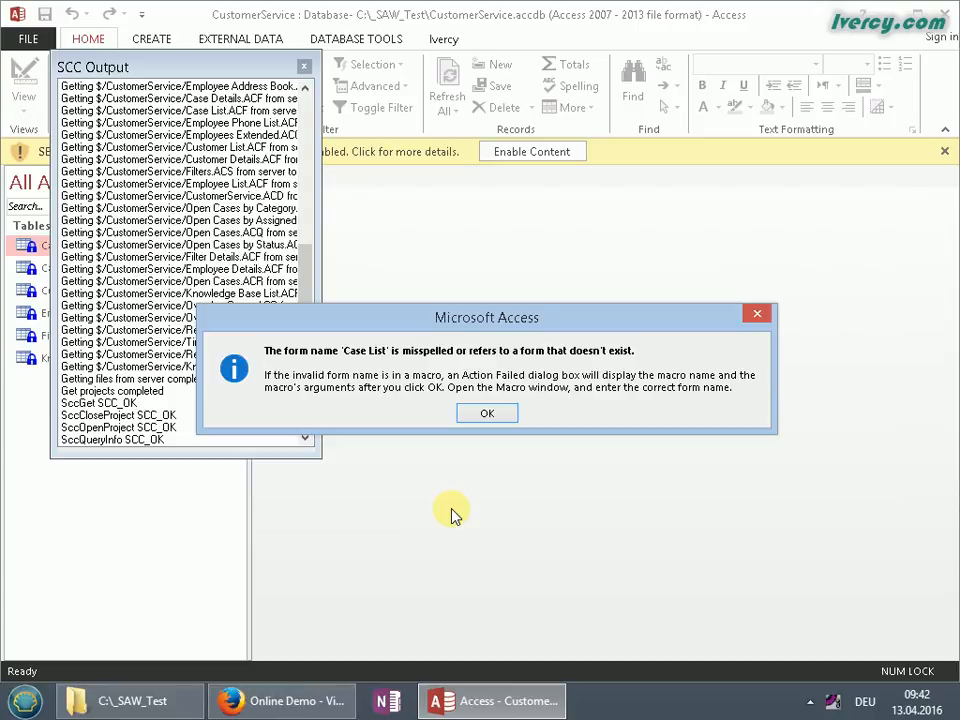
{"action": "left_click", "coordinate": [487, 414]}
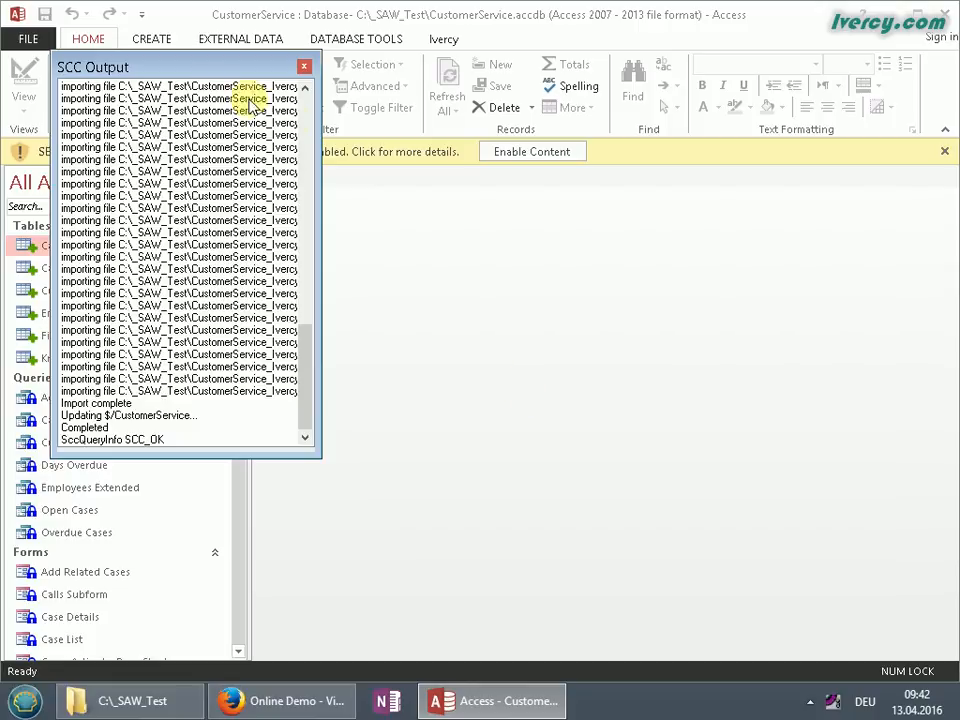
{"action": "left_click_drag", "start_coordinate": [199, 65], "coordinate": [445, 203]}
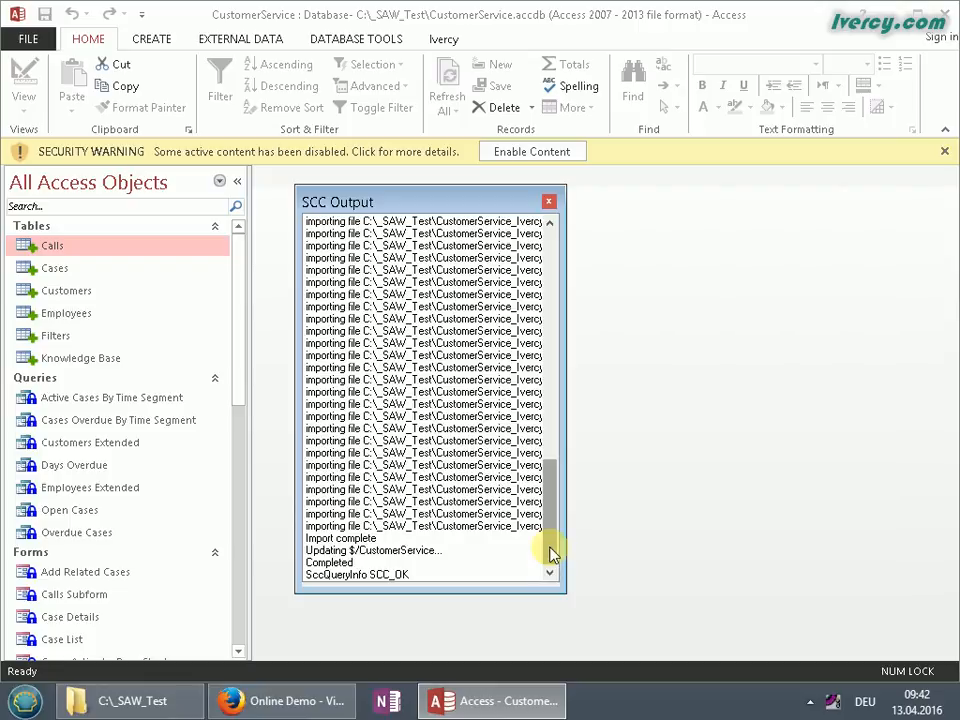
{"action": "left_click", "coordinate": [548, 201]}
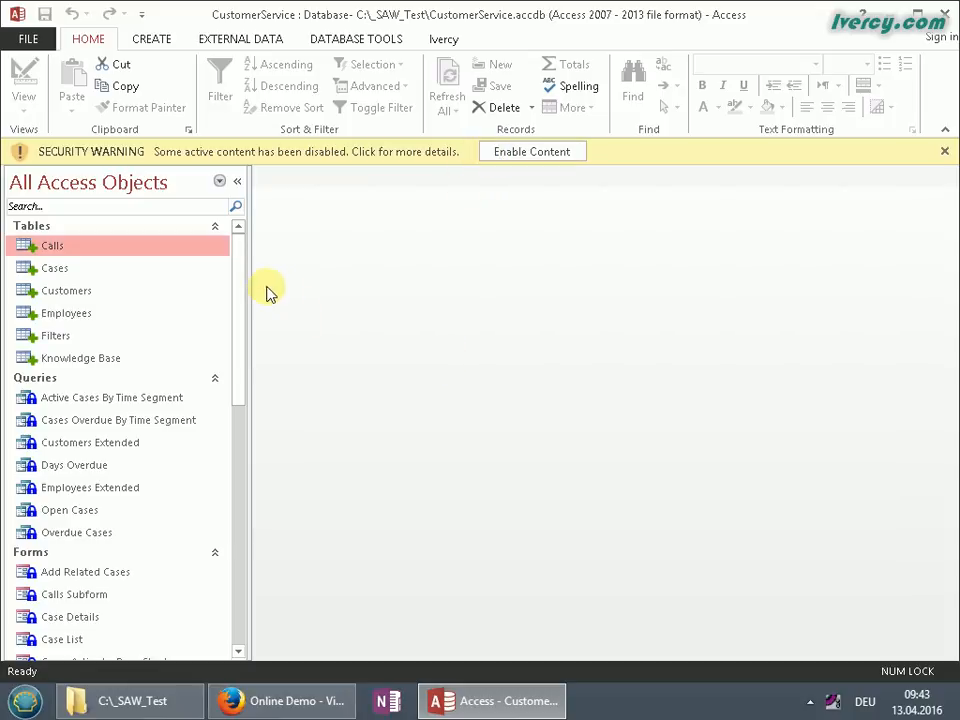
Enable the CustomerService database content and scroll the object list past the Customers table
{"action": "left_click", "coordinate": [546, 150]}
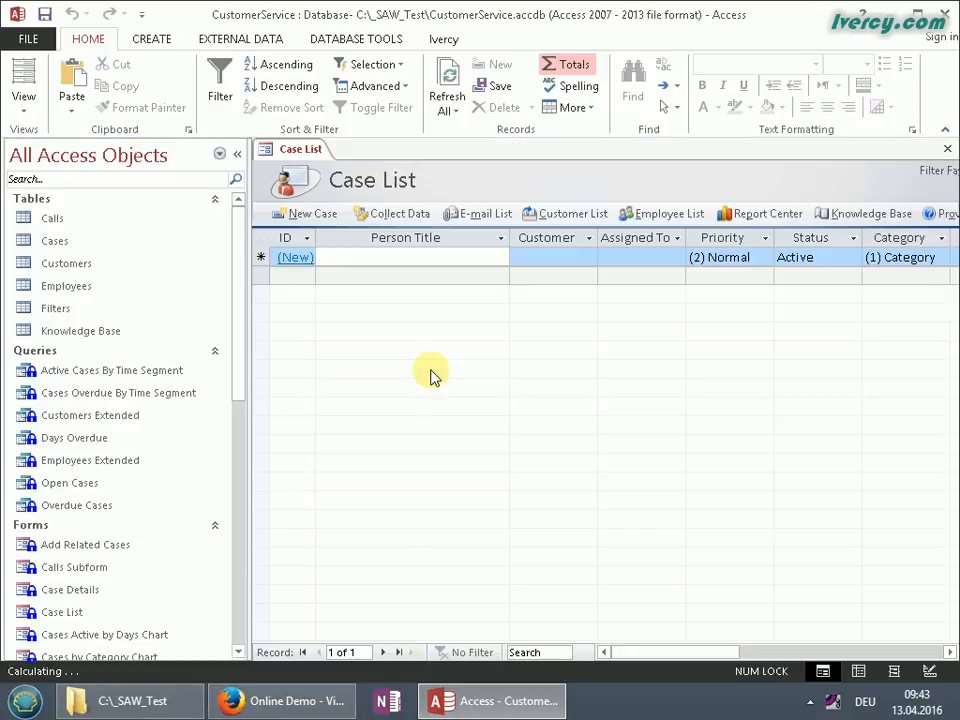
{"action": "left_click", "coordinate": [77, 265]}
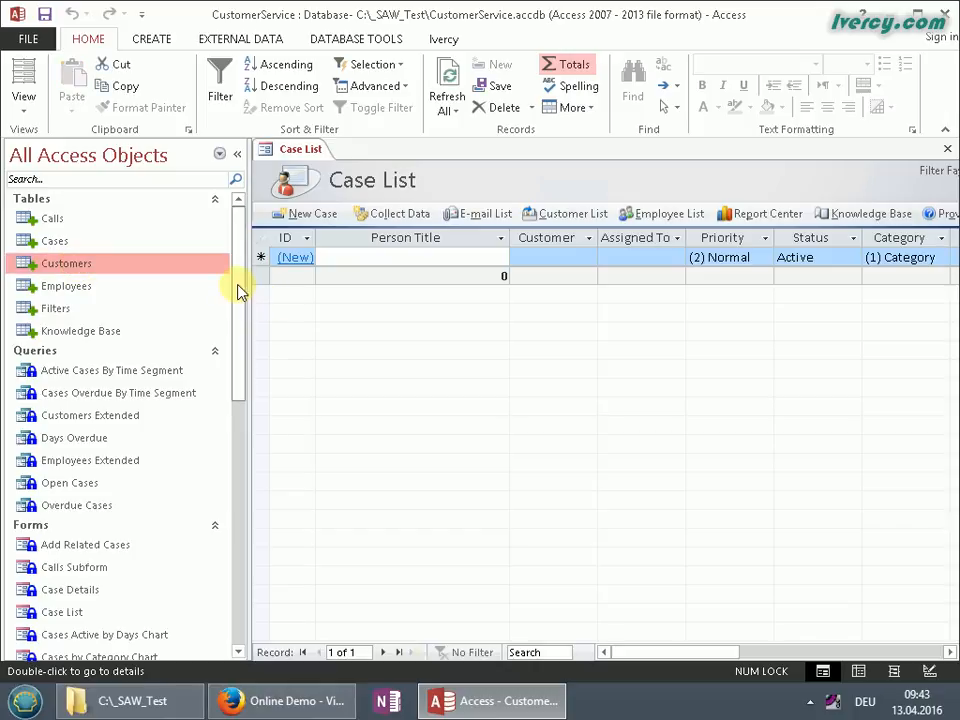
{"action": "mouse_move", "coordinate": [238, 285]}
{"action": "left_mouse_down"}
{"action": "mouse_move", "coordinate": [246, 354]}
{"action": "mouse_move", "coordinate": [240, 268]}
{"action": "left_mouse_up"}
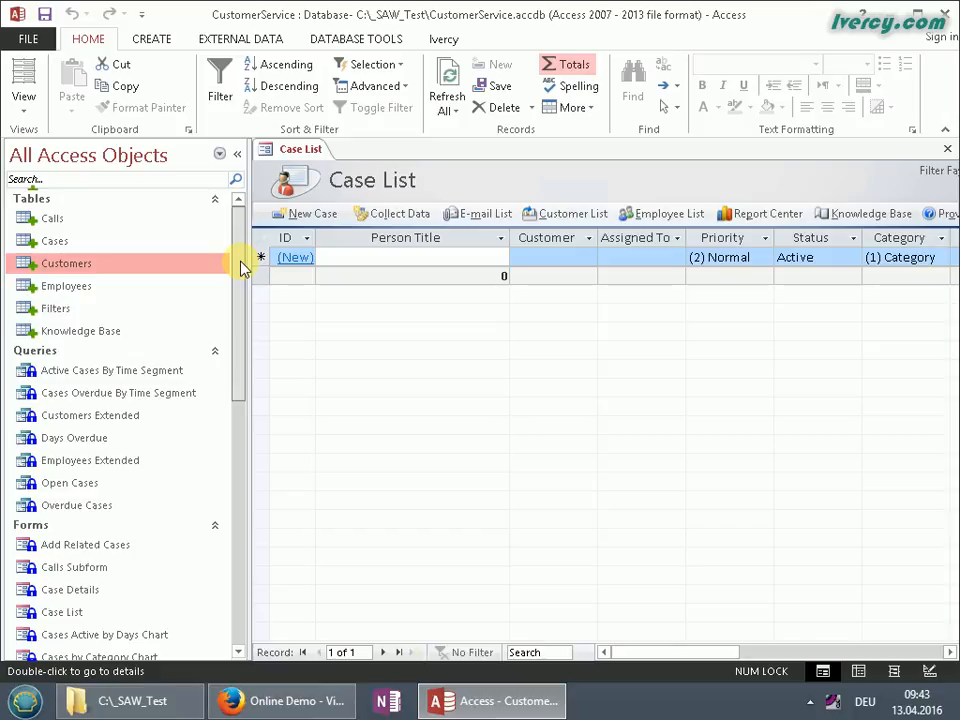
{"action": "left_click_drag", "start_coordinate": [240, 268], "coordinate": [240, 390]}
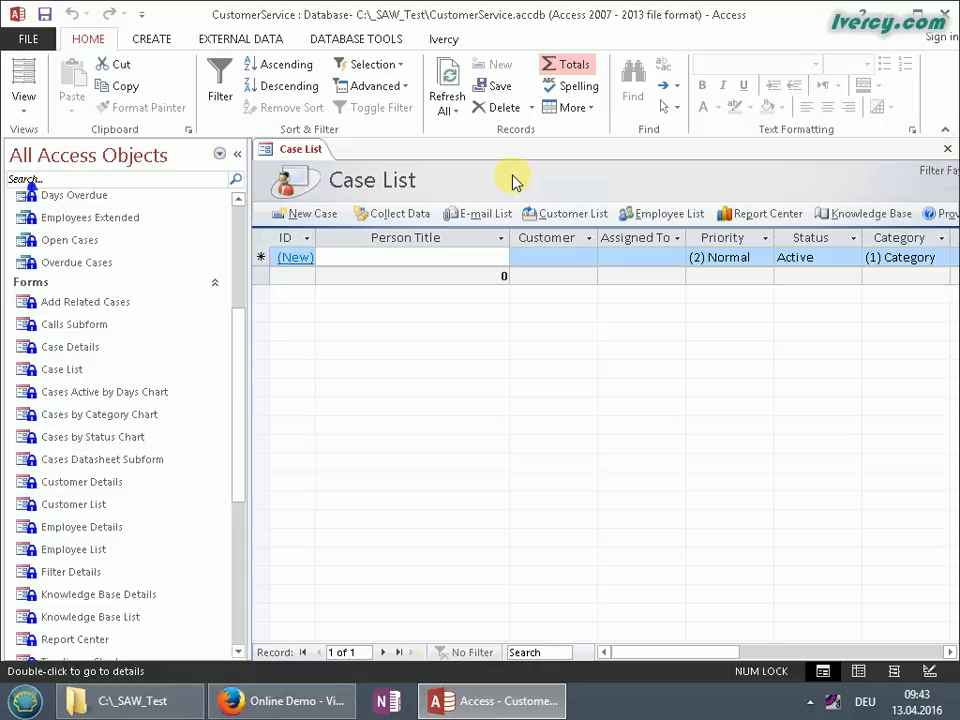
Close the Case List form and open History Options for $/CustomerService/Case List.ACF
{"action": "left_click", "coordinate": [947, 148]}
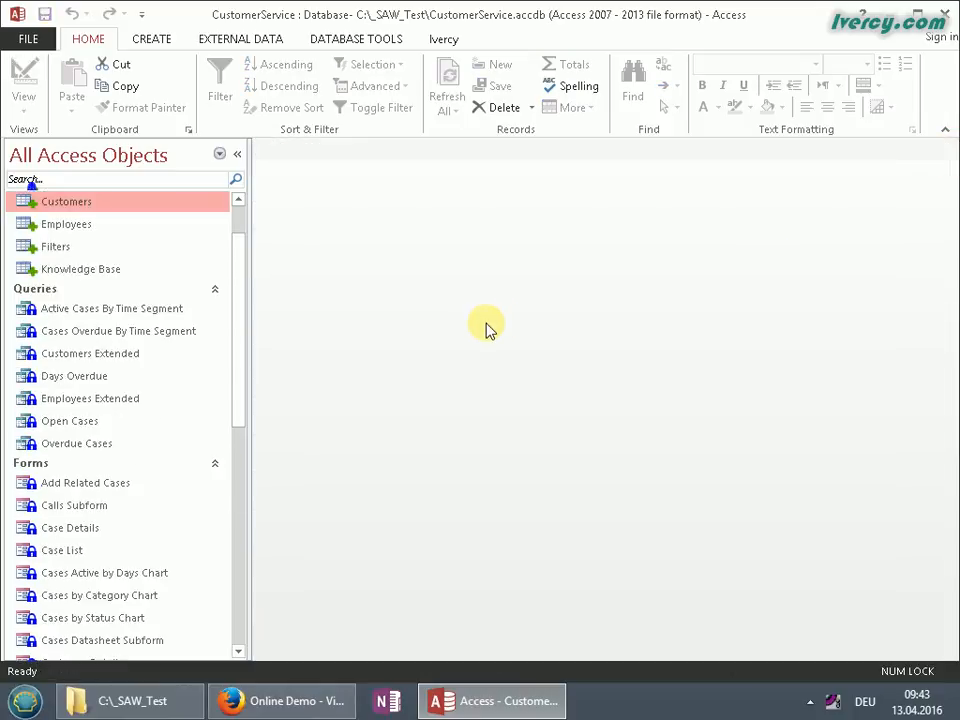
{"action": "left_click_drag", "start_coordinate": [240, 354], "coordinate": [246, 450]}
{"action": "left_click", "coordinate": [79, 346]}
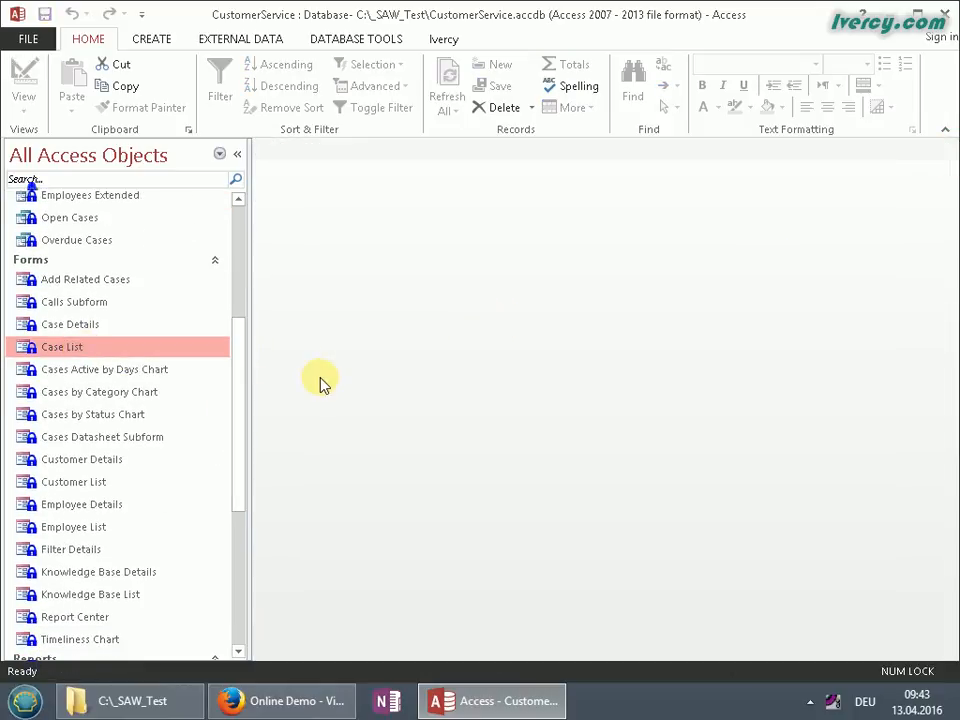
{"action": "right_click", "coordinate": [69, 351]}
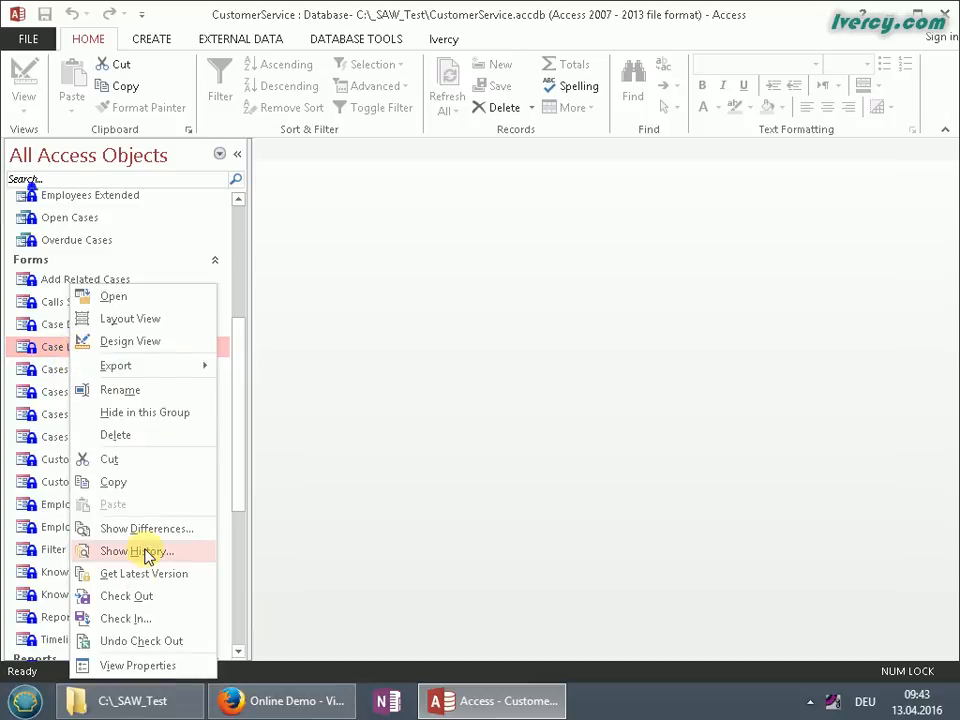
{"action": "left_click", "coordinate": [198, 555]}
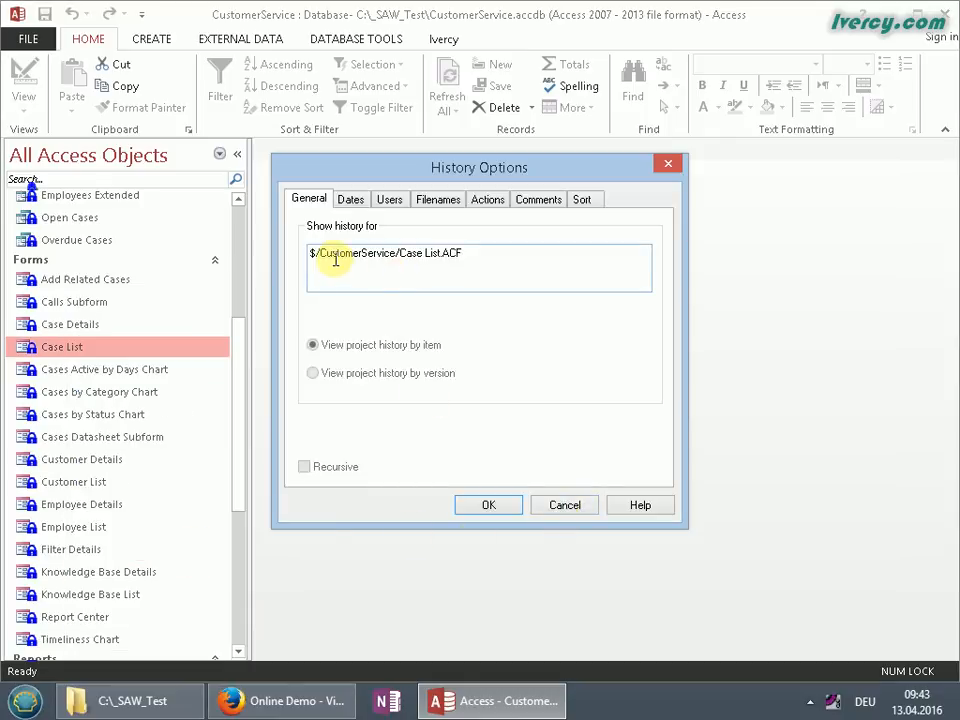
{"action": "double_click", "coordinate": [446, 253]}
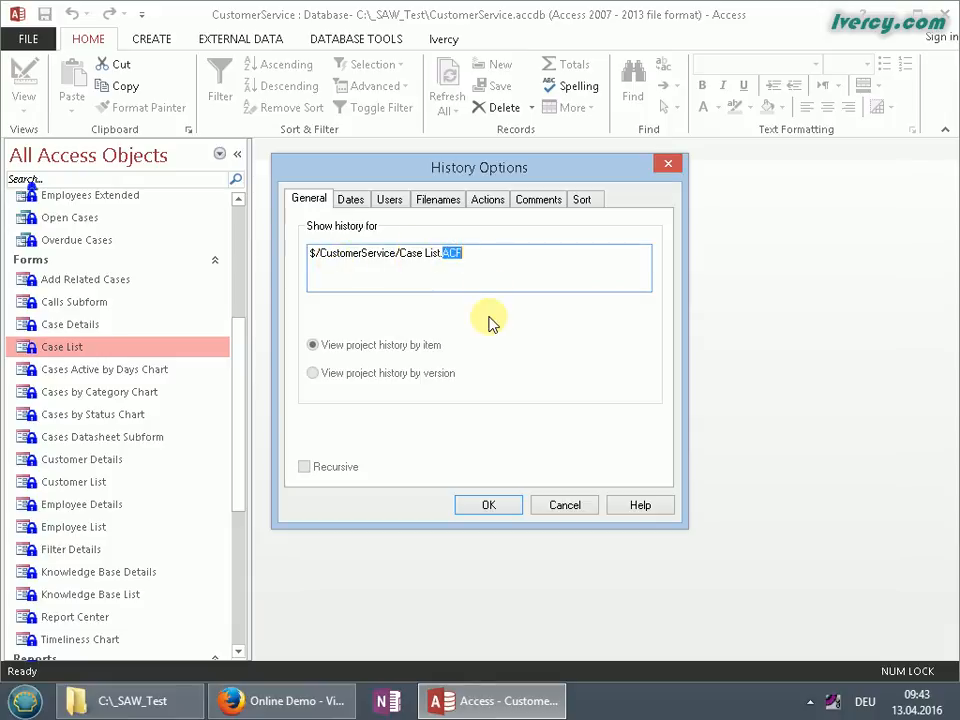
{"action": "left_click", "coordinate": [503, 266]}
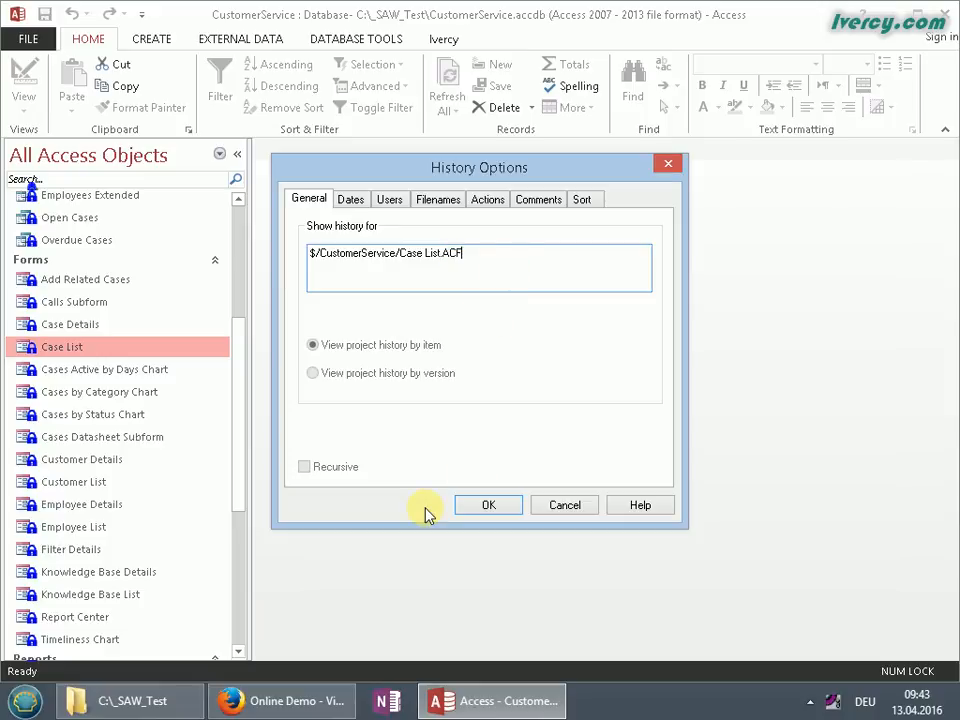
Display the Case List.ACF history, widen the User column, and select version 1
{"action": "left_click", "coordinate": [475, 508]}
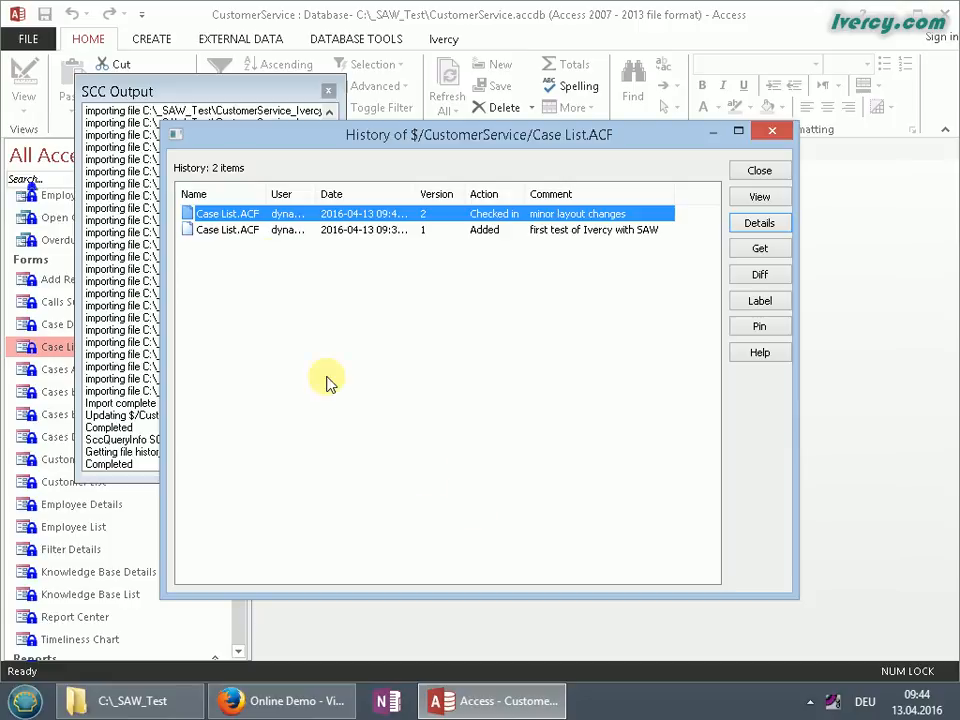
{"action": "left_click_drag", "start_coordinate": [316, 194], "coordinate": [342, 195]}
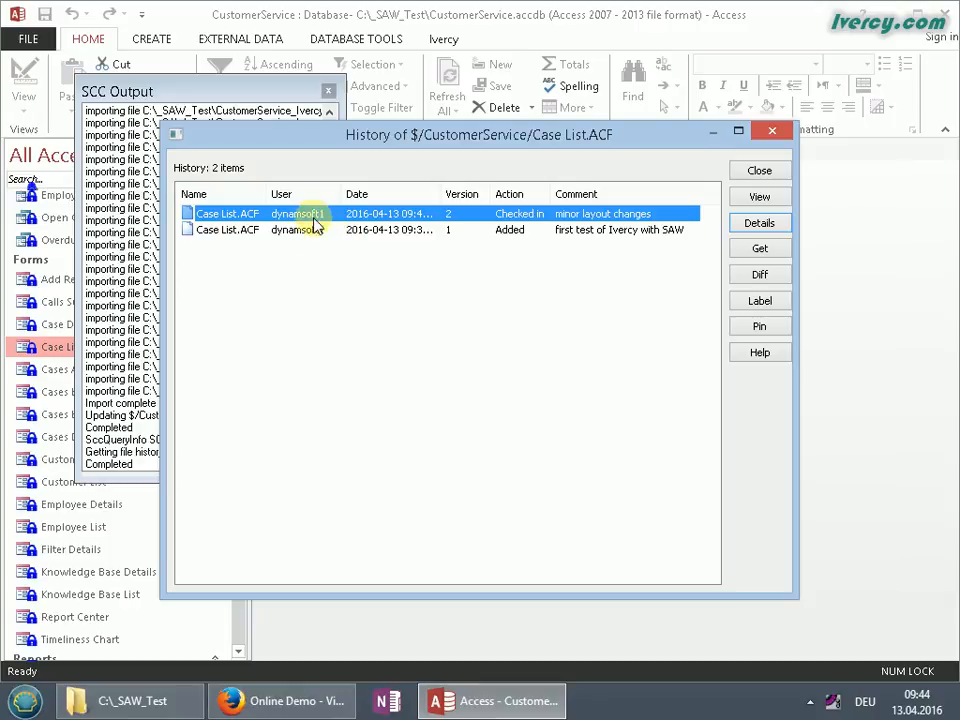
{"action": "left_click", "coordinate": [566, 232]}
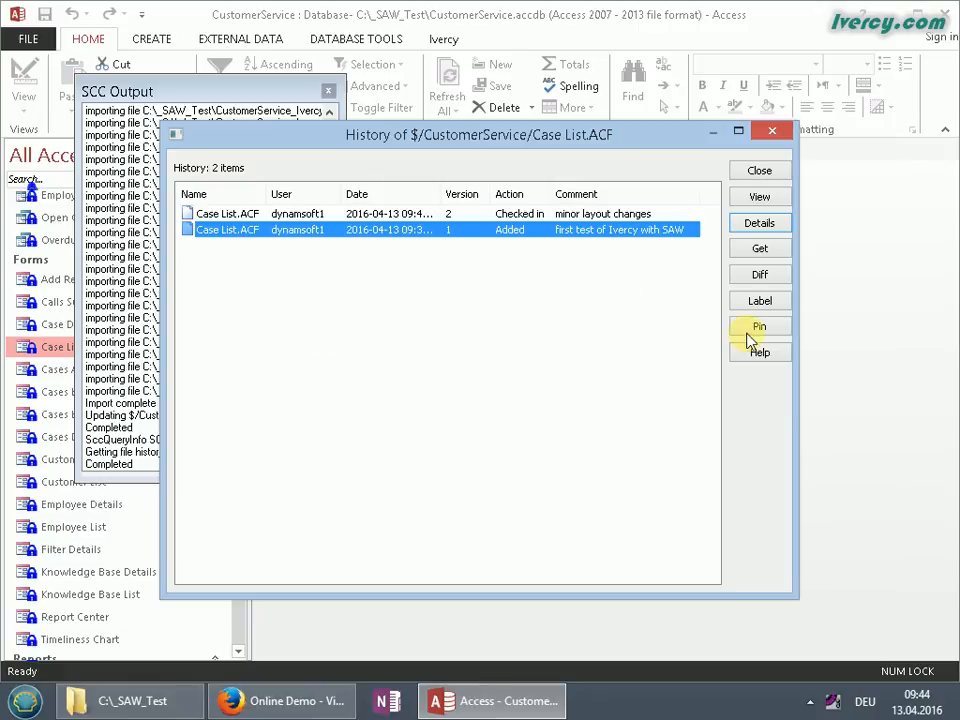
Close the Case List.ACF history window and the SCC Output log
{"action": "left_click", "coordinate": [775, 134]}
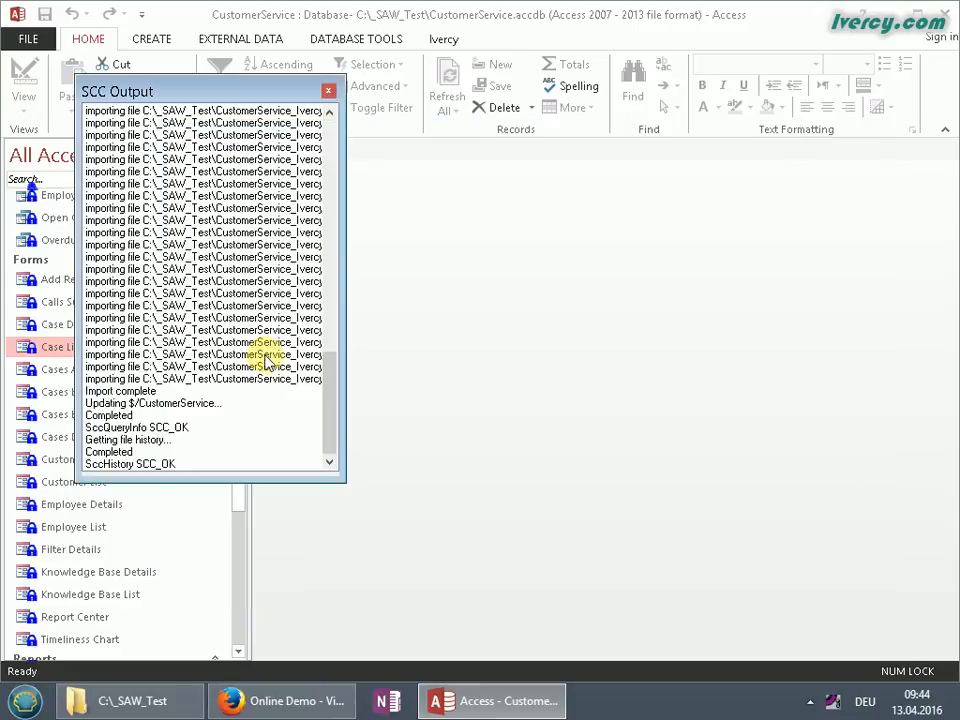
{"action": "left_click", "coordinate": [328, 91]}
{"action": "left_click_drag", "start_coordinate": [240, 440], "coordinate": [244, 315]}
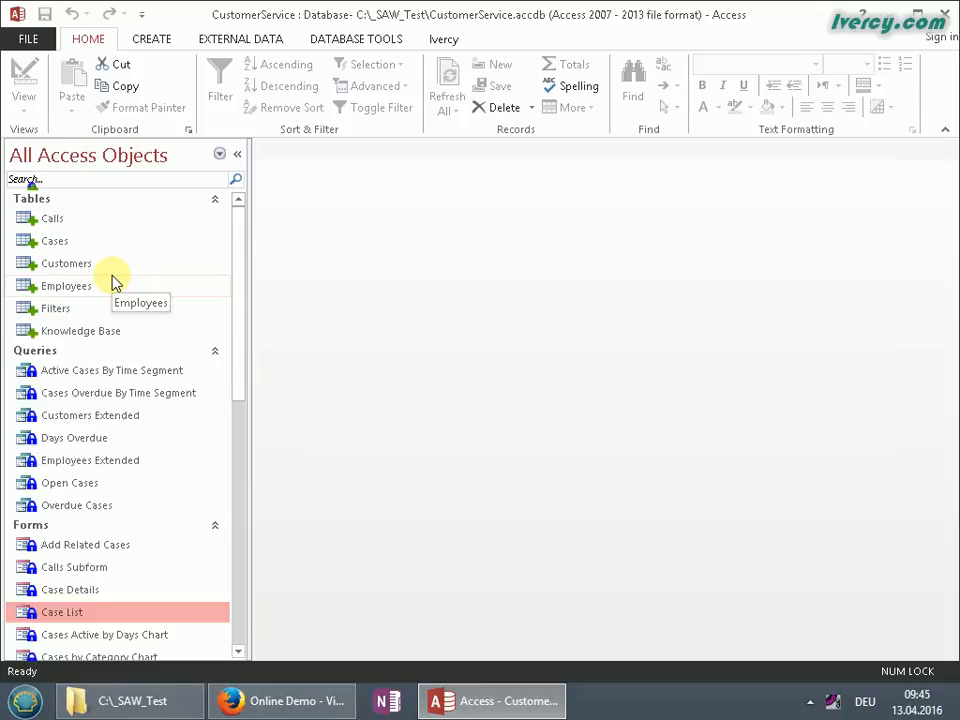
Run Ivercy Manage > Refresh Status on all objects, then close the SCC Output log
{"action": "left_click", "coordinate": [445, 40]}
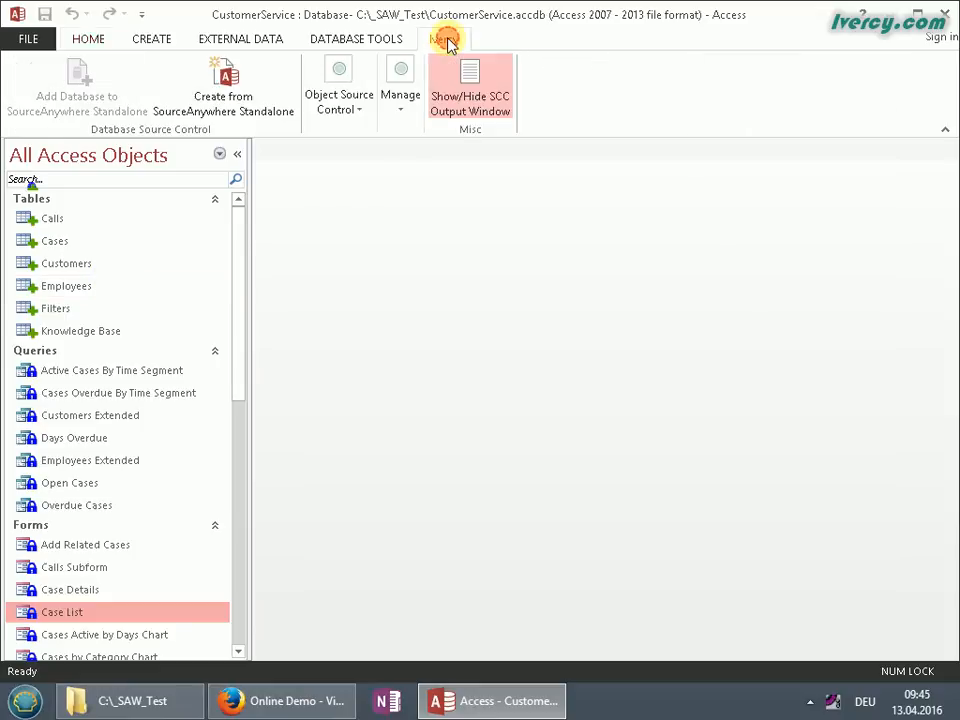
{"action": "left_click", "coordinate": [400, 105]}
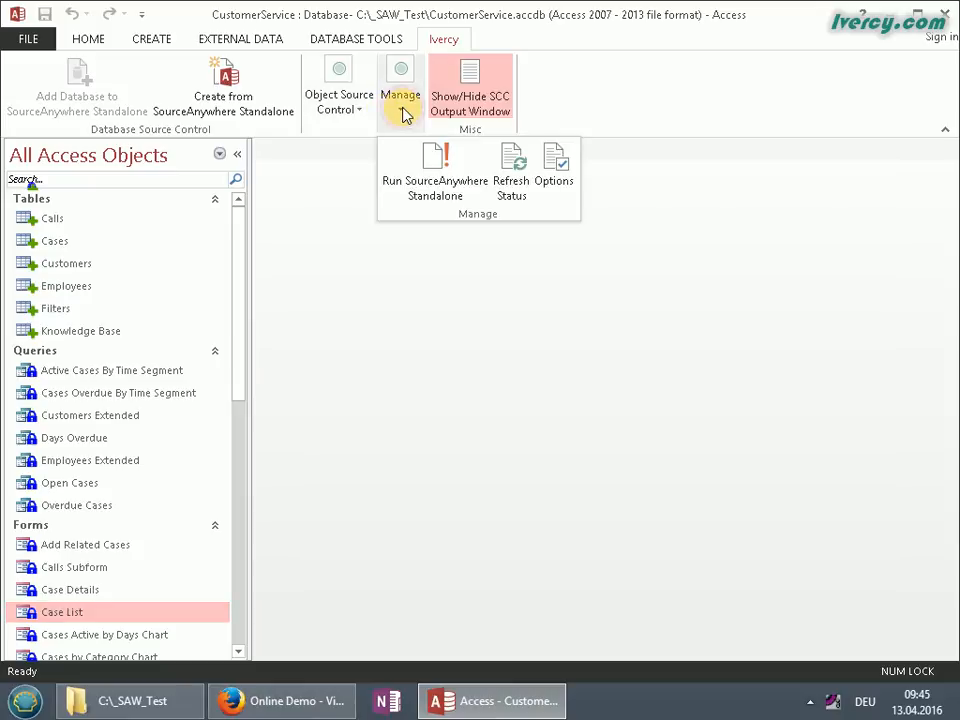
{"action": "left_click", "coordinate": [512, 178]}
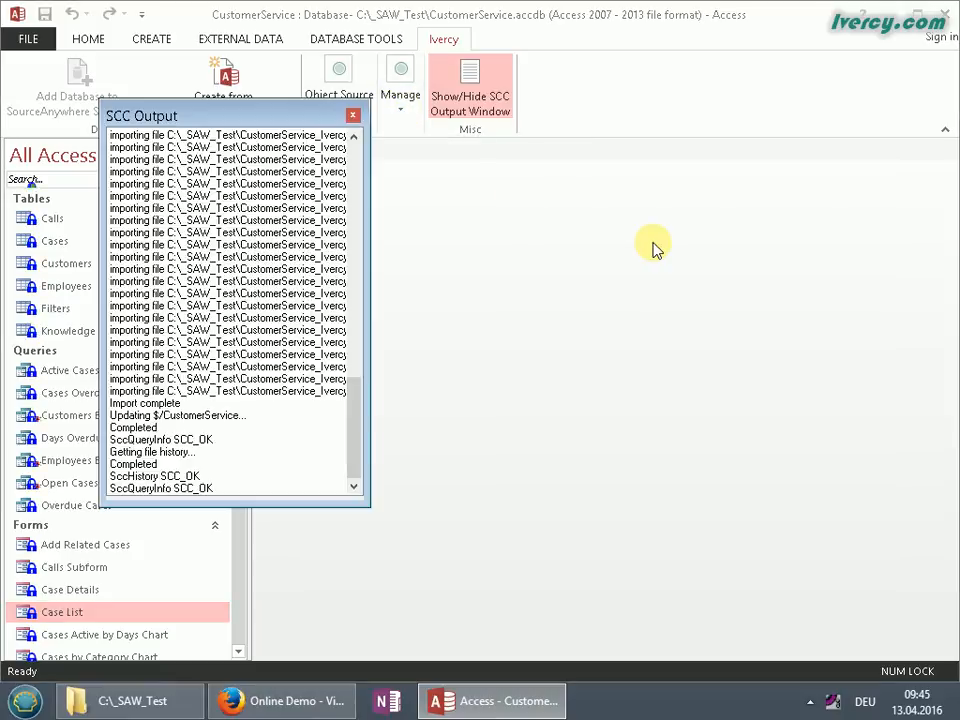
{"action": "left_click_drag", "start_coordinate": [357, 433], "coordinate": [354, 476]}
{"action": "left_click", "coordinate": [353, 115]}
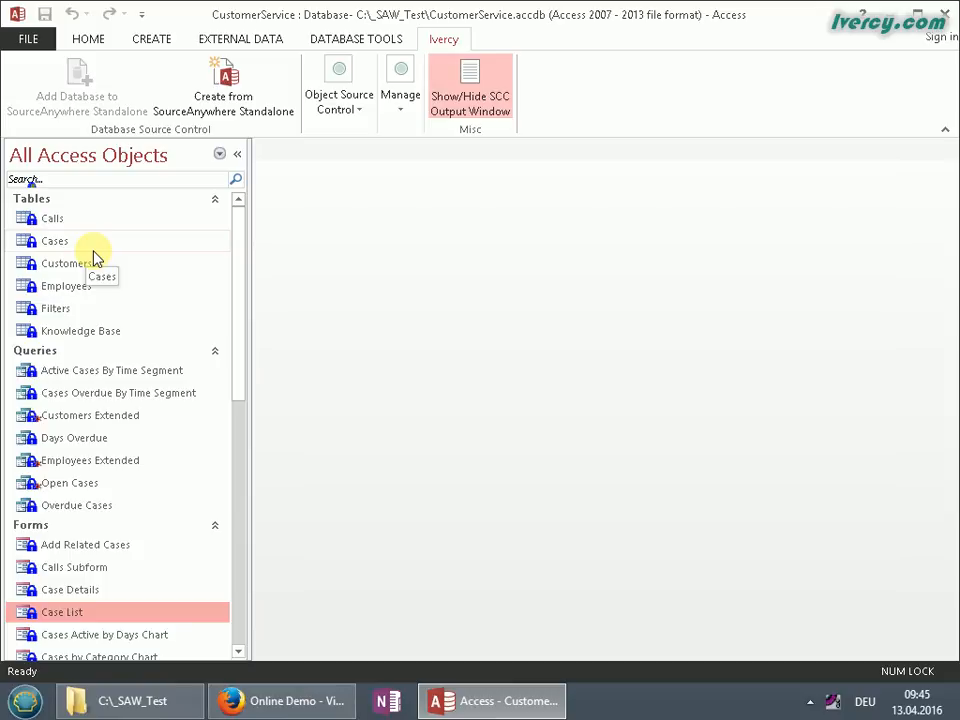
{"action": "left_click_drag", "start_coordinate": [240, 364], "coordinate": [241, 553]}
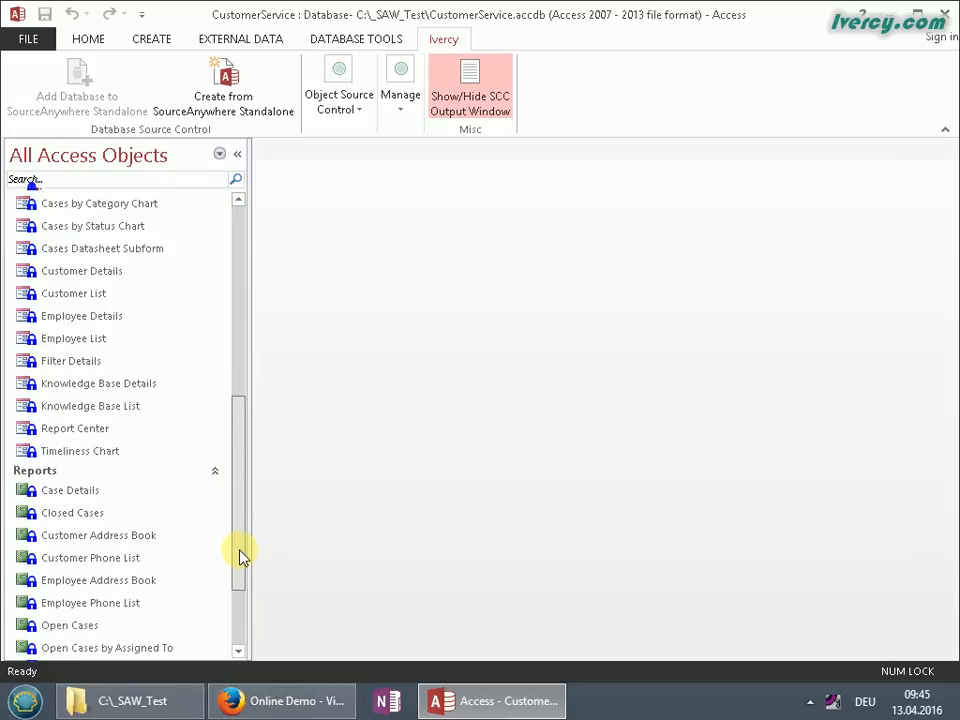